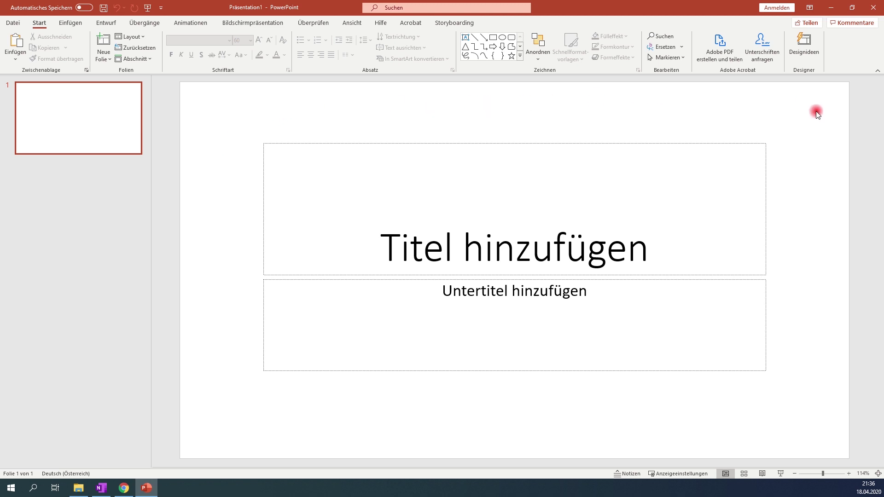
Type 'Meine Präsentation' into the title placeholder of slide 1
click(544, 171)
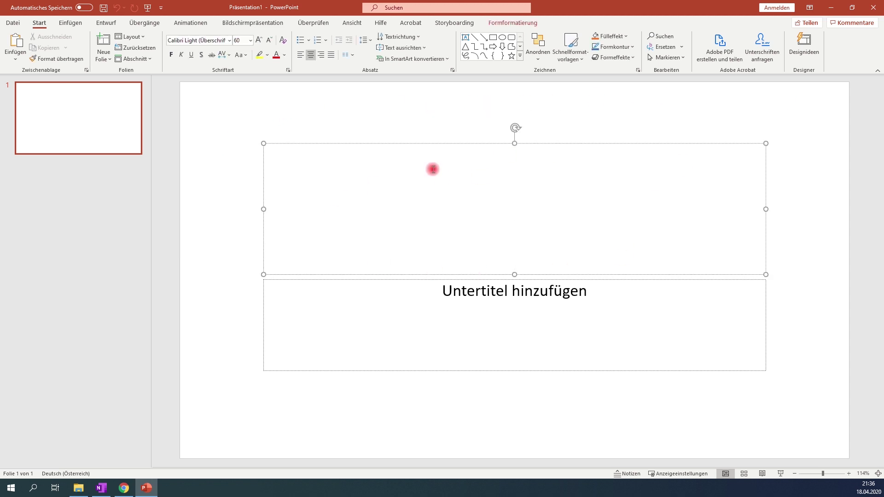
click(504, 312)
click(551, 417)
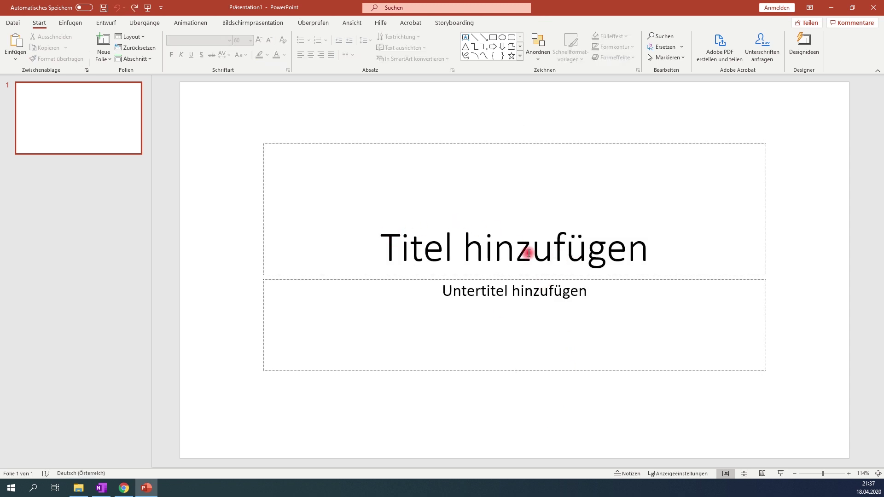
click(528, 253)
text(Meine Präsentation)
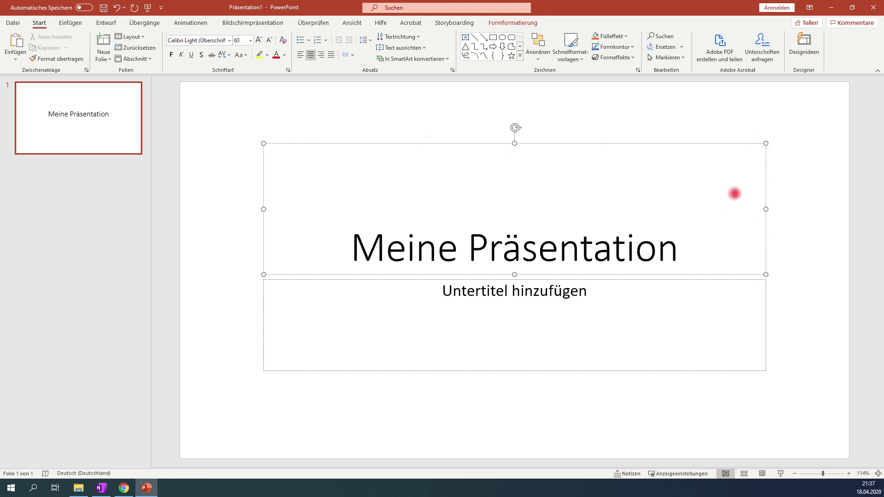
Move the Meine Präsentation title box higher and adjust its size and width
drag(607, 142, 571, 130)
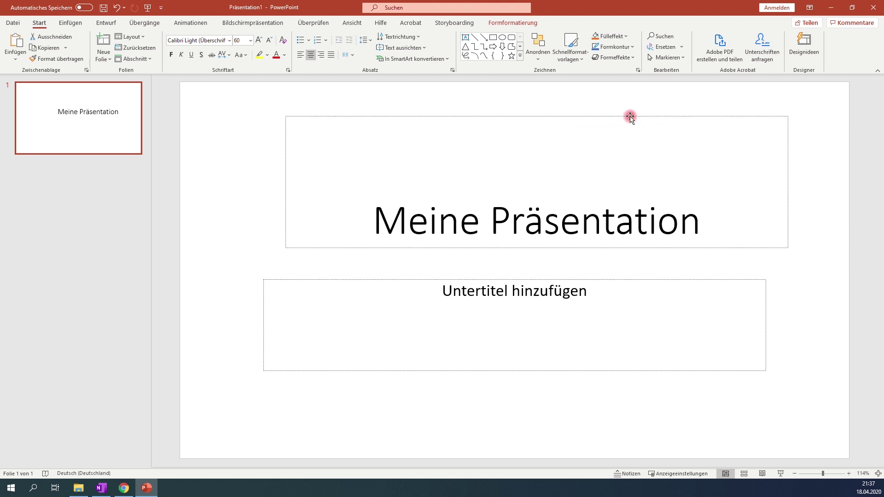
mouse_move(571, 130)
mouse_down()
mouse_move(559, 130)
mouse_move(599, 125)
mouse_up()
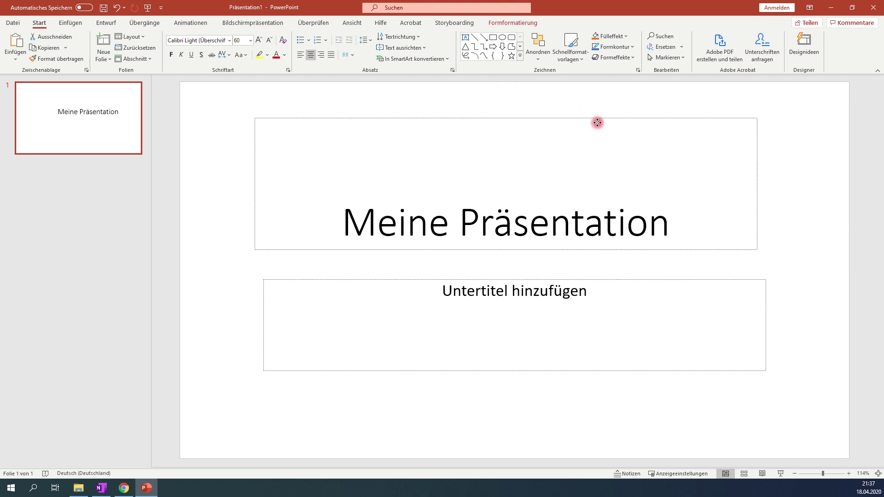
drag(753, 125, 675, 148)
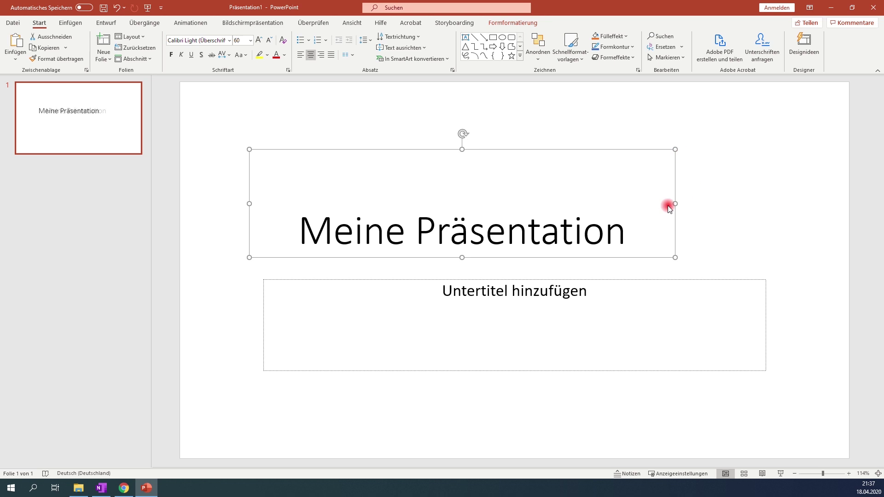
mouse_move(673, 203)
mouse_down()
mouse_move(722, 200)
mouse_move(660, 206)
mouse_move(704, 204)
mouse_up()
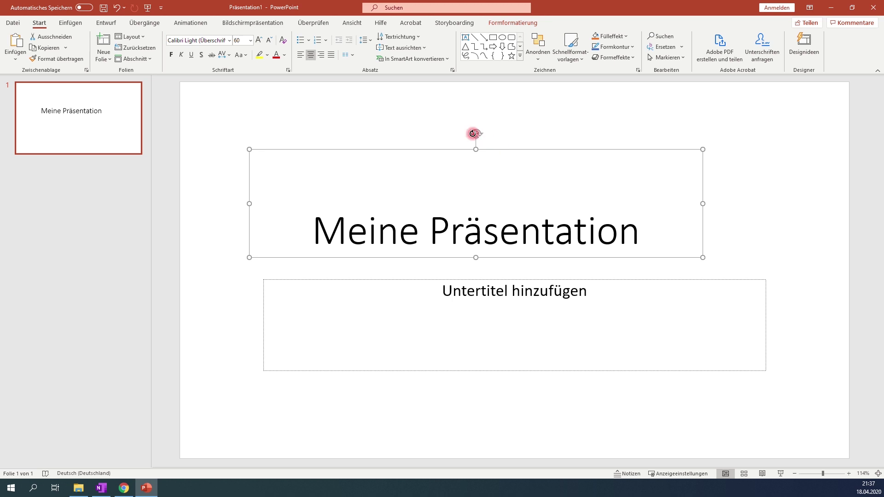
Tilt the title box, then straighten it back to level and deselect it
drag(476, 134, 493, 174)
mouse_move(511, 144)
mouse_down()
mouse_move(479, 131)
mouse_move(470, 140)
mouse_up()
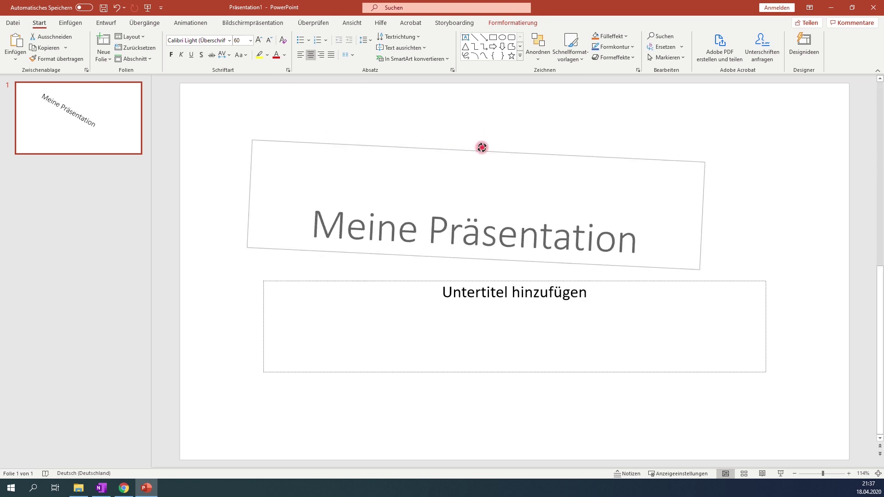
mouse_move(471, 140)
mouse_down()
mouse_move(480, 165)
mouse_move(478, 146)
mouse_move(565, 144)
mouse_up()
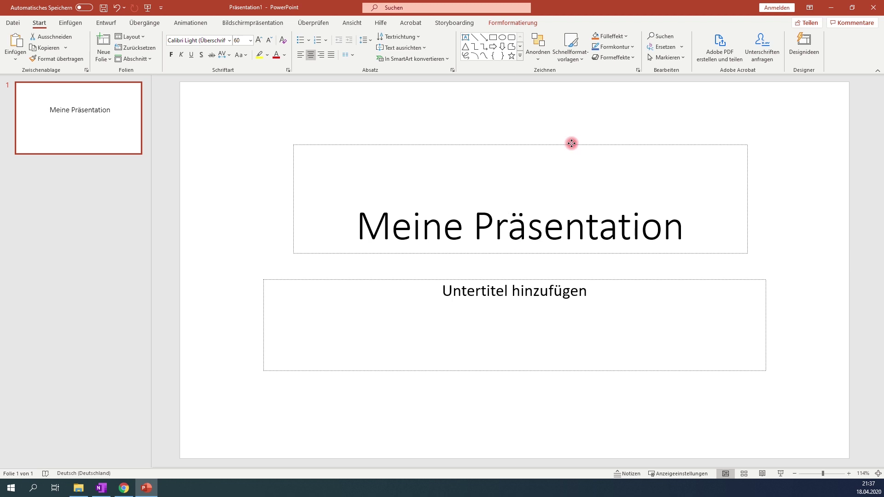
click(592, 398)
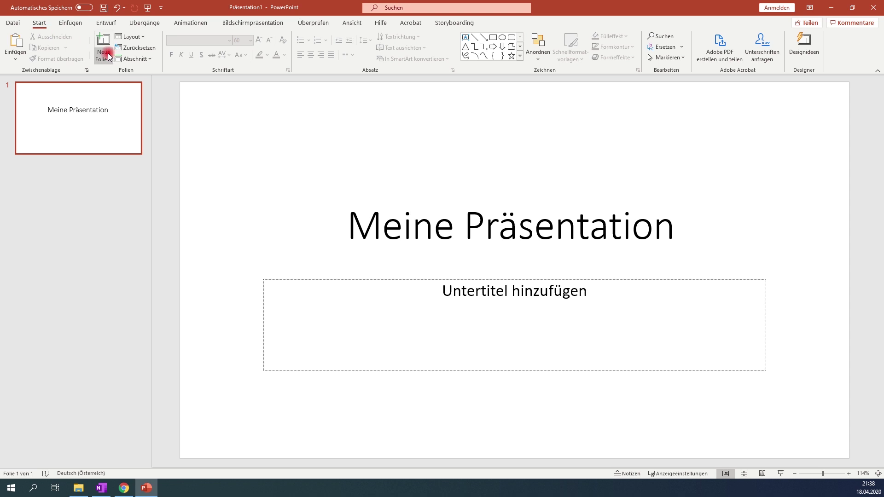
Add slide 2 with the default title-and-content layout after the title slide
click(101, 37)
click(76, 185)
click(286, 172)
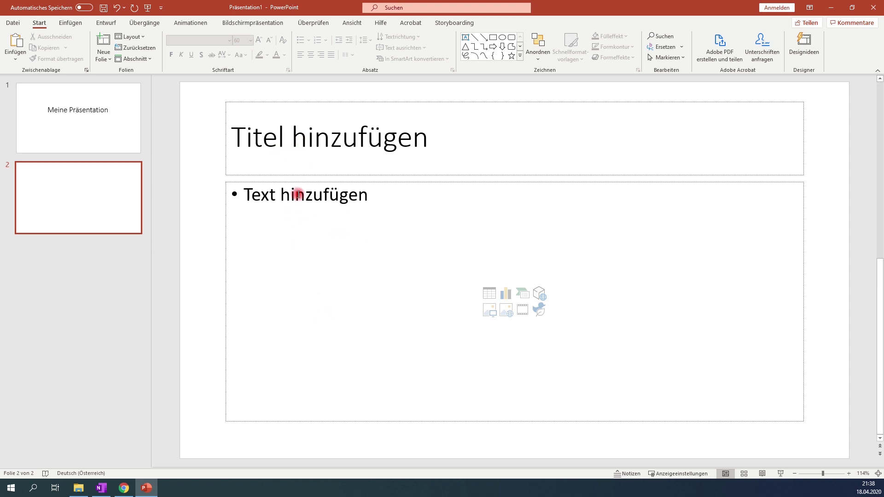
Add slide 3 with the Zwei Inhalte layout, then return to slide 2's title
click(104, 62)
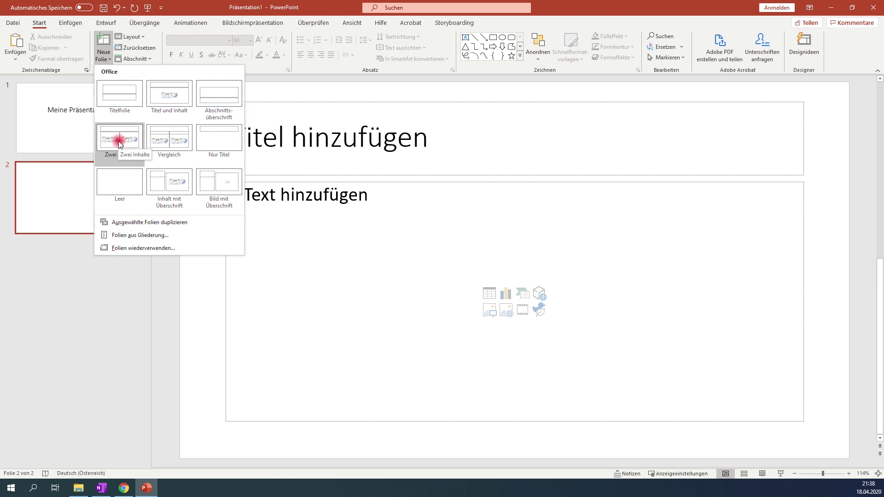
click(119, 144)
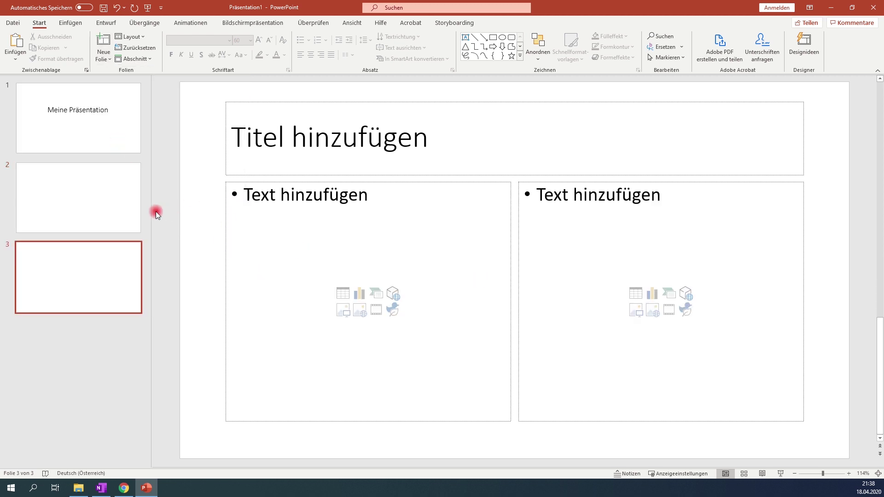
click(83, 201)
click(305, 164)
click(315, 151)
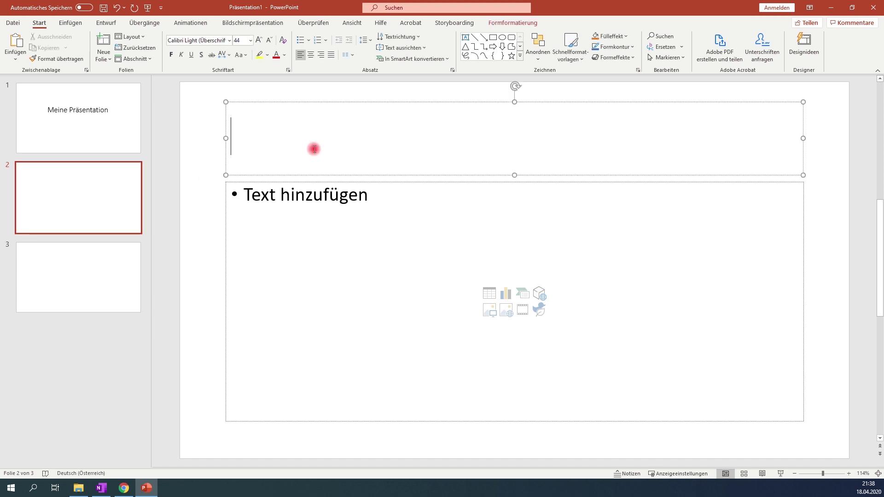
Enter 'Meine Textfeld' as slide 2's title and show the Formformatierung tools
text(Meine Textfeld)
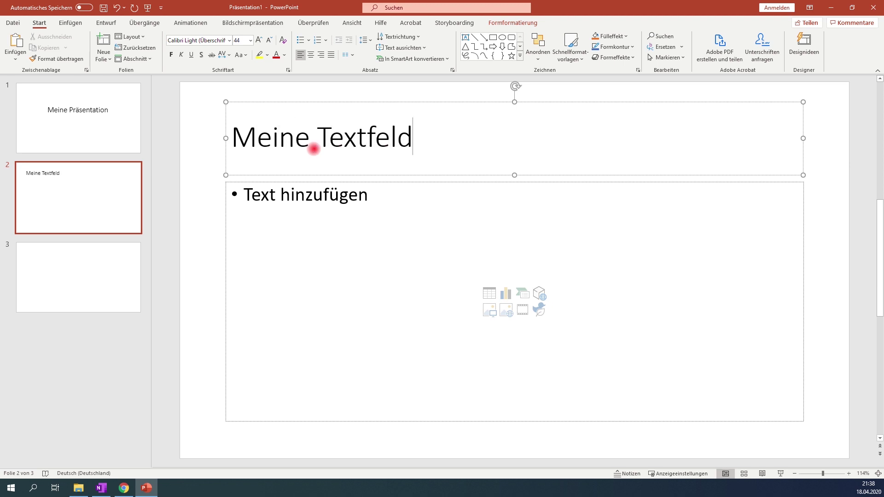
click(306, 147)
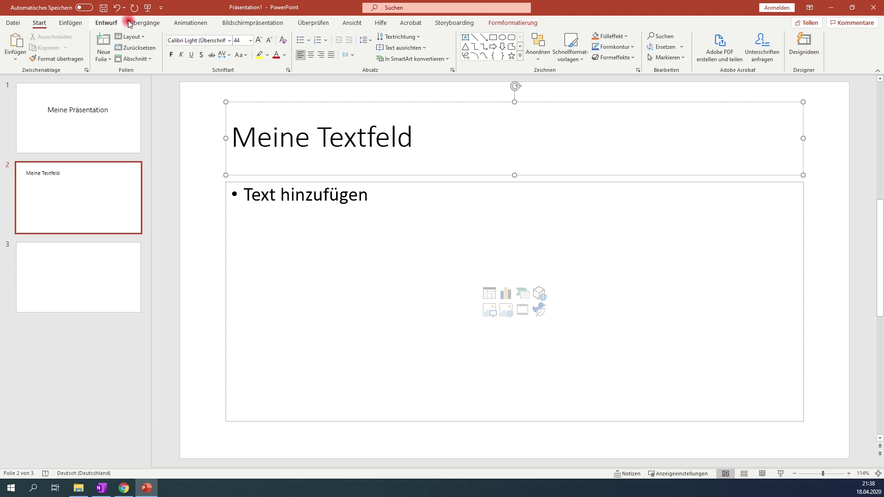
click(522, 24)
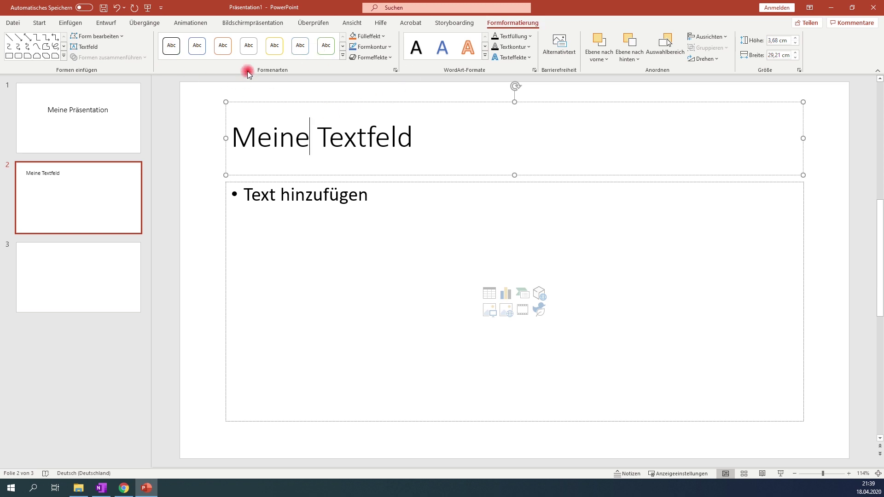
Apply the light yellow style from the Formenarten gallery to slide 2's title box
click(343, 56)
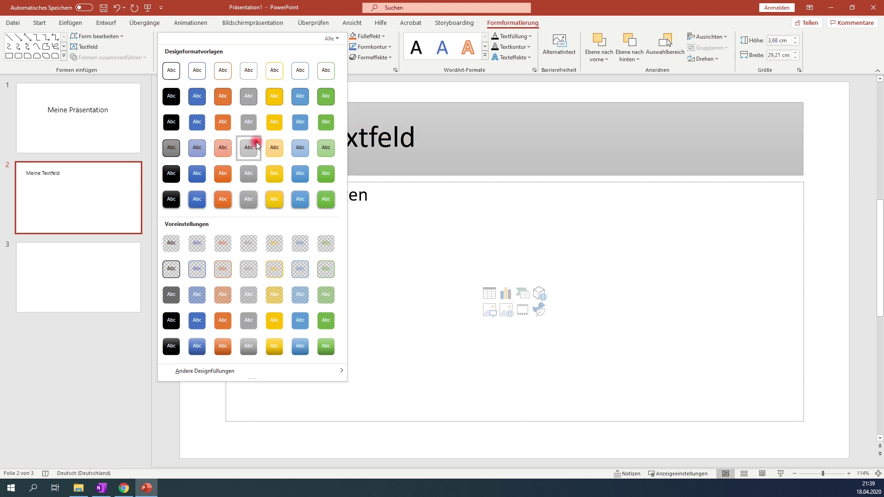
click(275, 148)
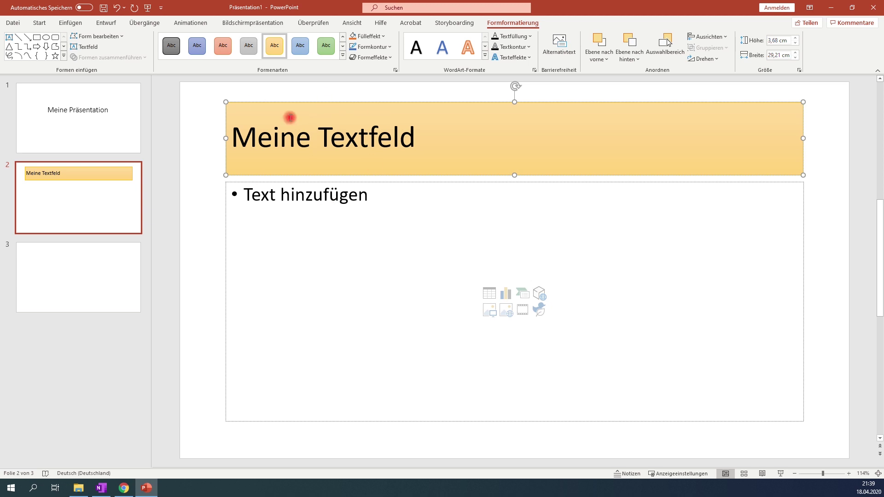
click(320, 137)
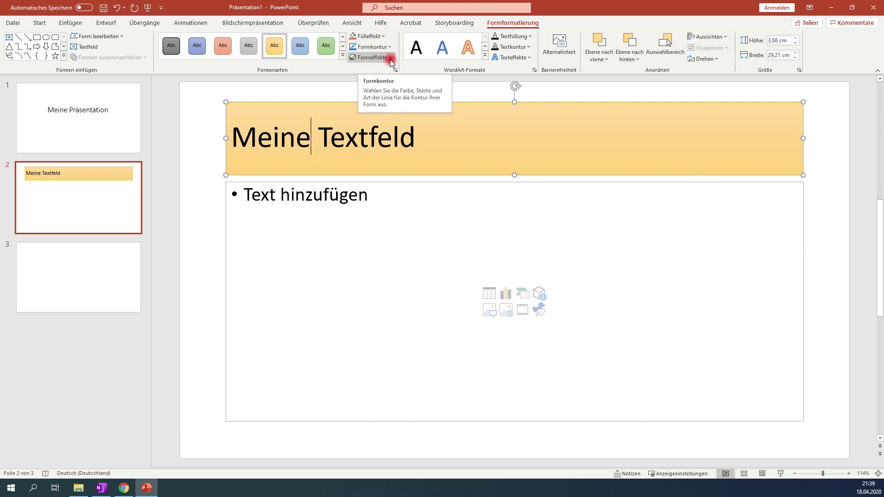
Fill slide 2's title box with light green, then a dark green gradient
click(385, 35)
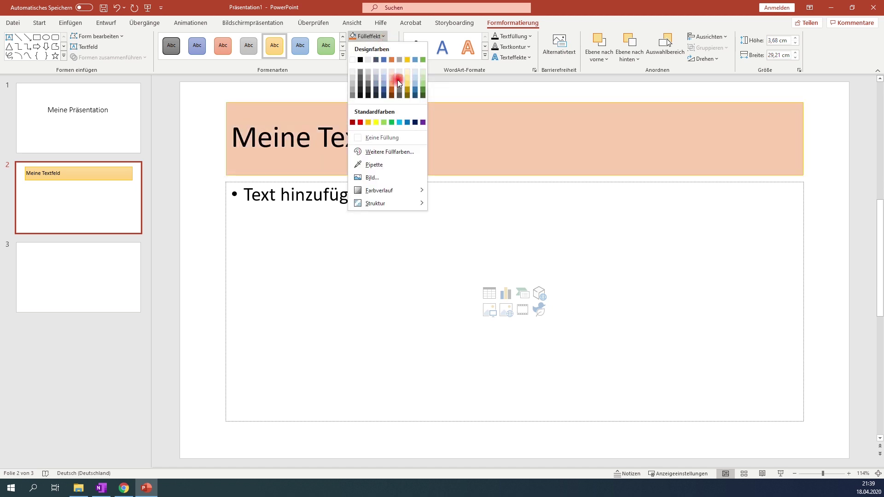
click(423, 78)
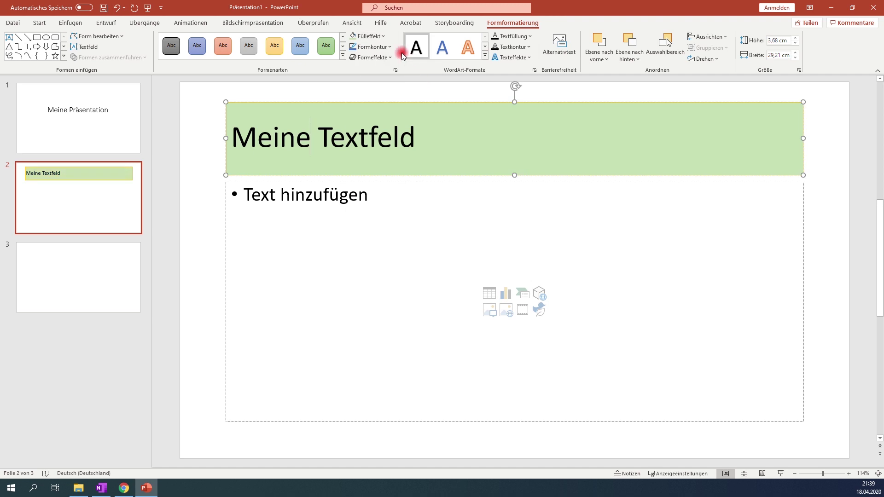
click(369, 36)
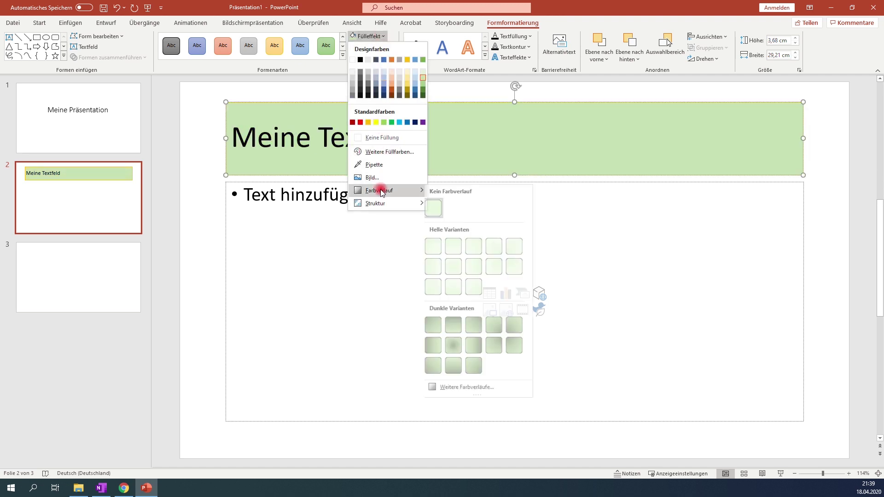
mouse_move(387, 190)
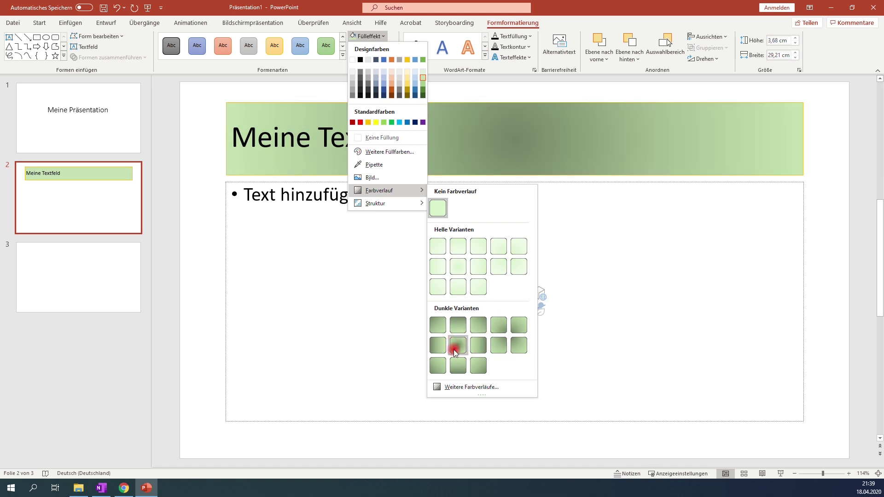
click(462, 332)
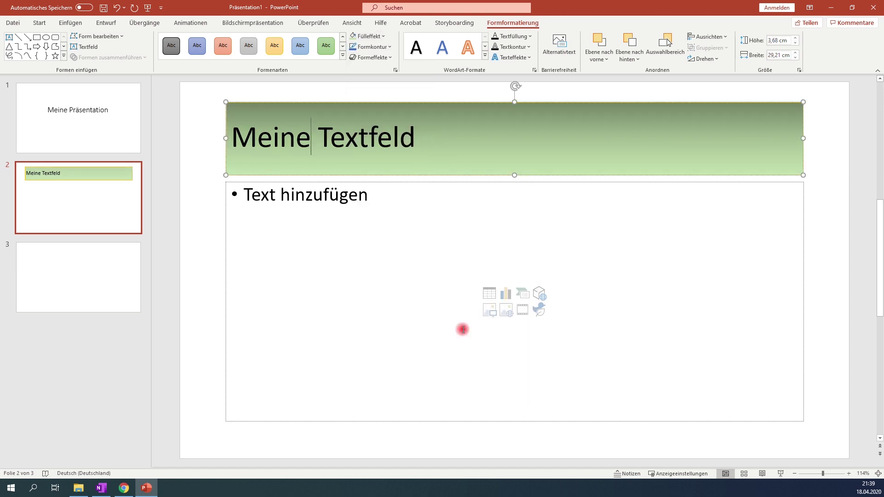
Give the title box a 3 pt yellow outline
click(390, 48)
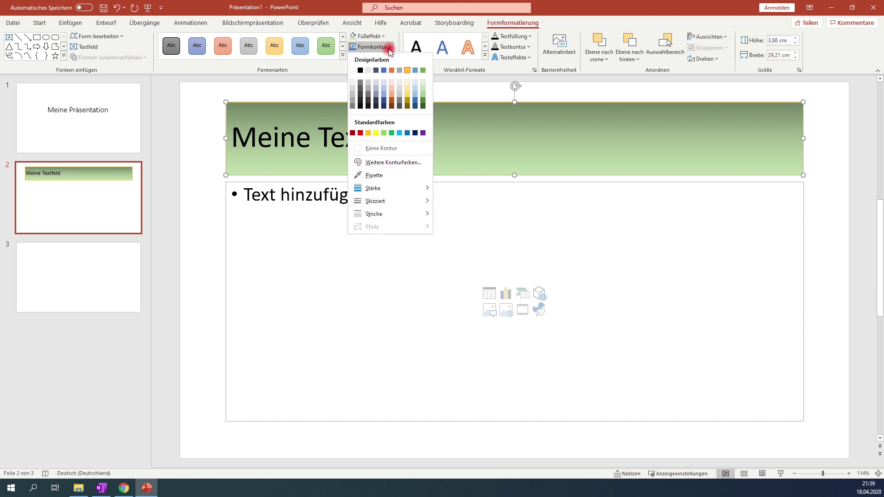
mouse_move(377, 188)
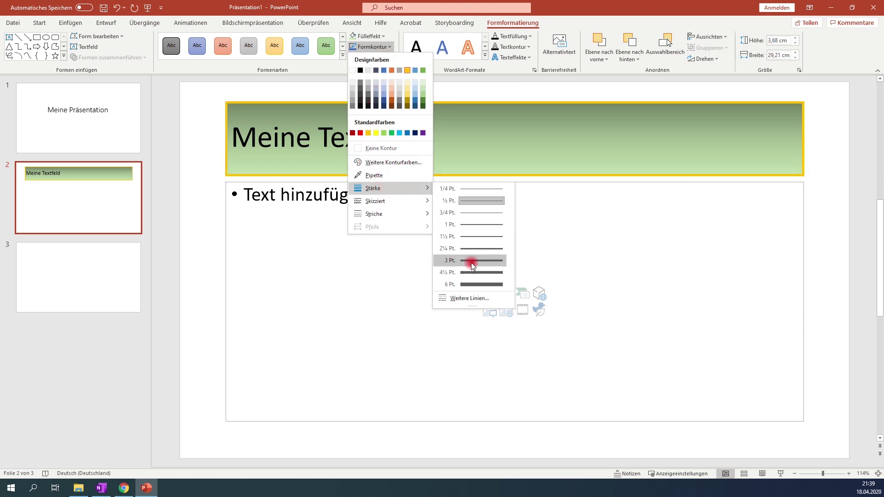
click(480, 266)
click(382, 47)
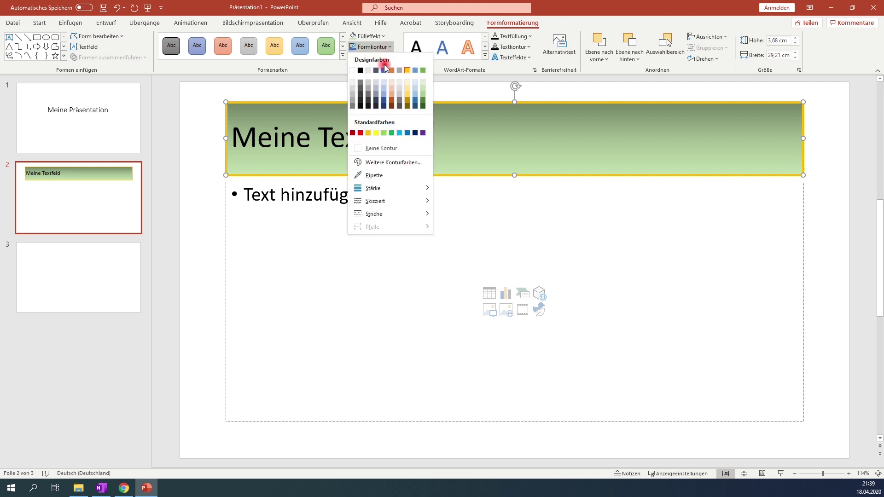
click(405, 94)
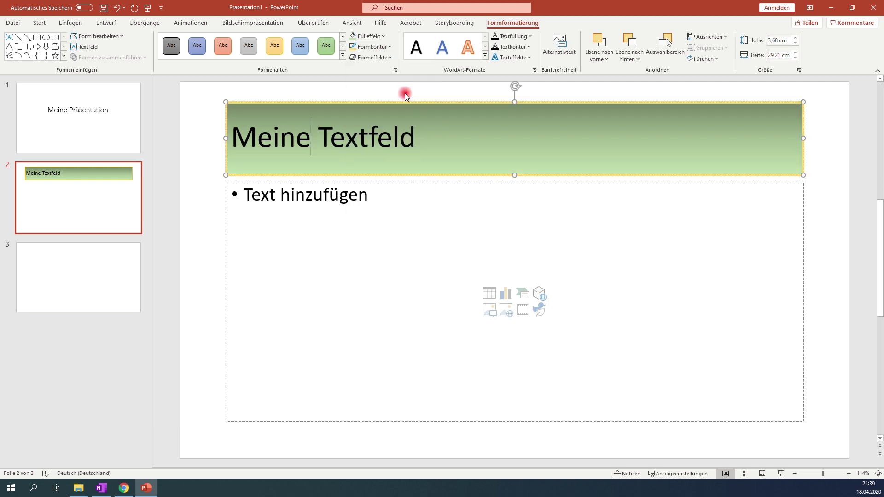
Add a bottom-left offset shadow to the title box and delete the empty content placeholder
click(393, 57)
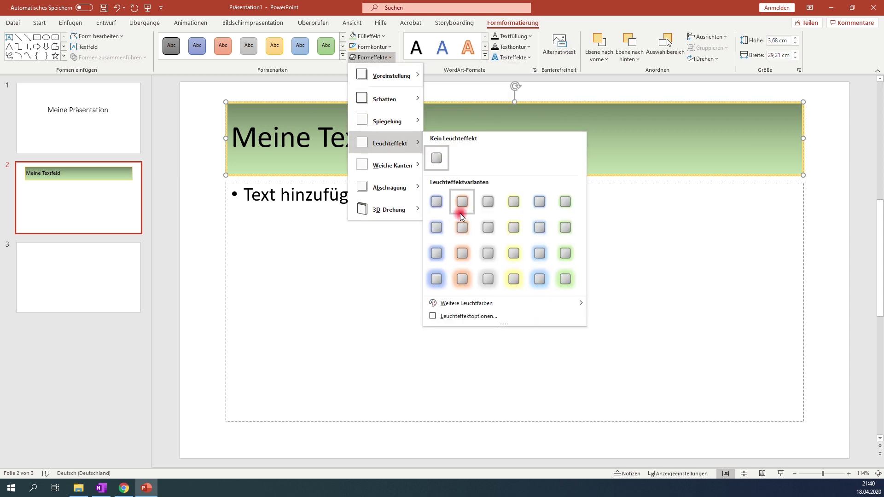
mouse_move(385, 98)
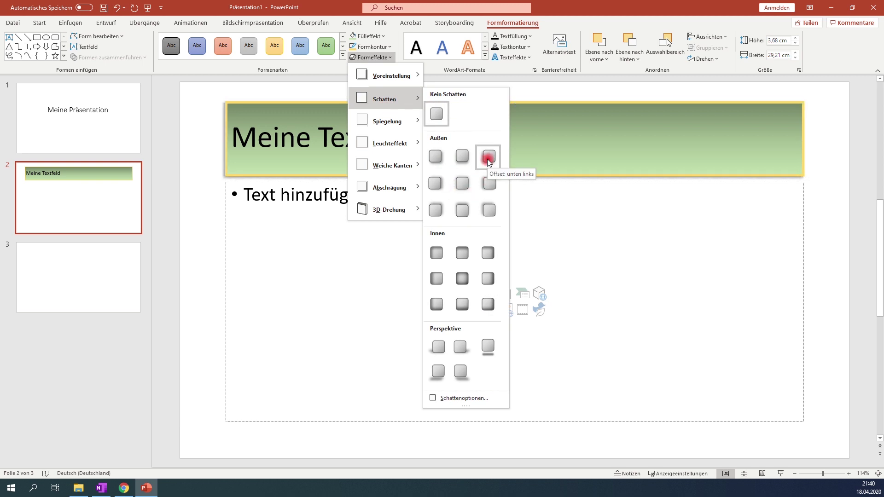
click(489, 159)
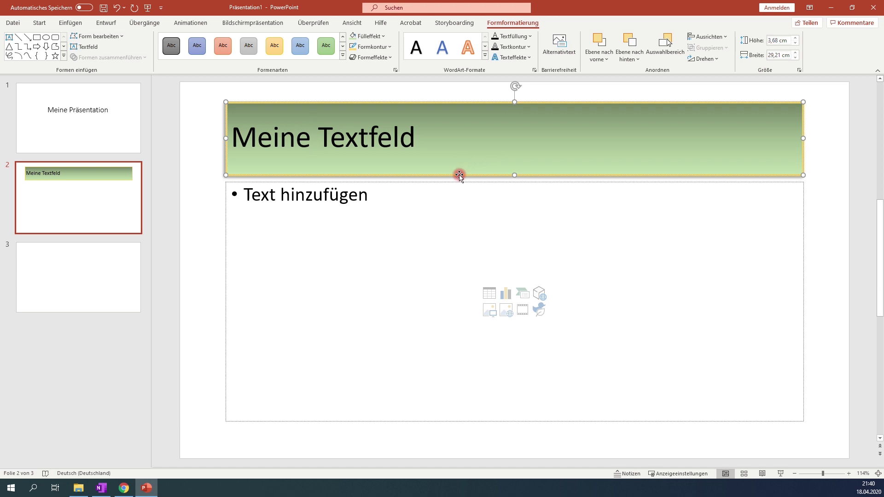
click(517, 381)
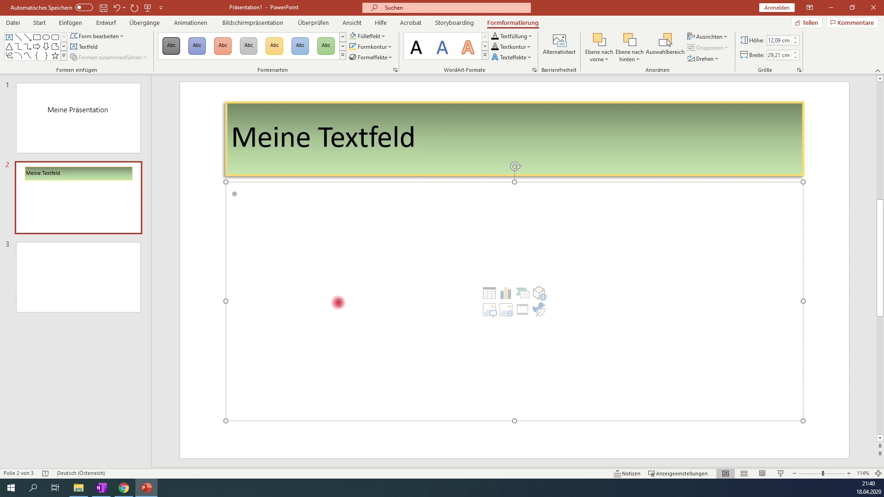
click(224, 251)
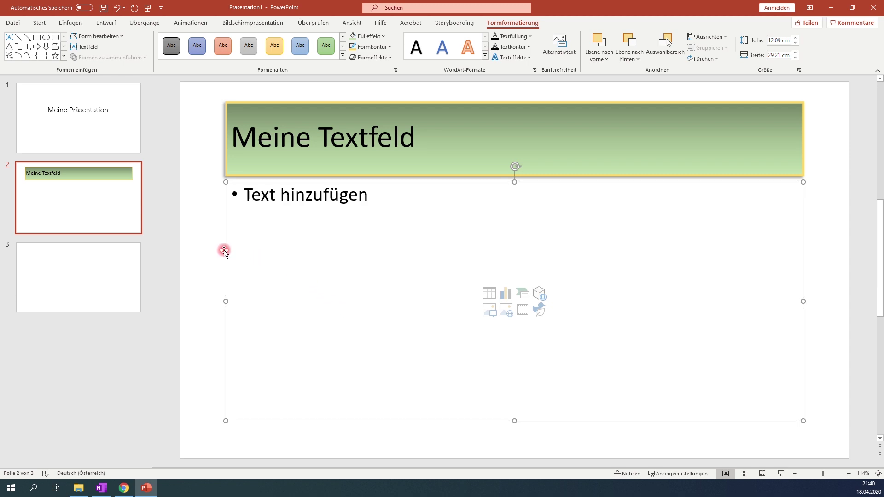
key(Delete)
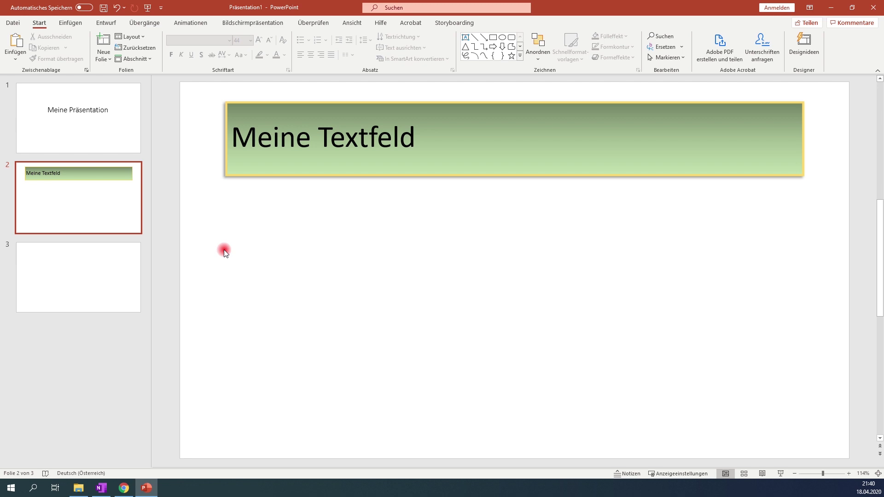
Draw a five-pointed star on the right of slide 2 with a light-green shape style
click(66, 24)
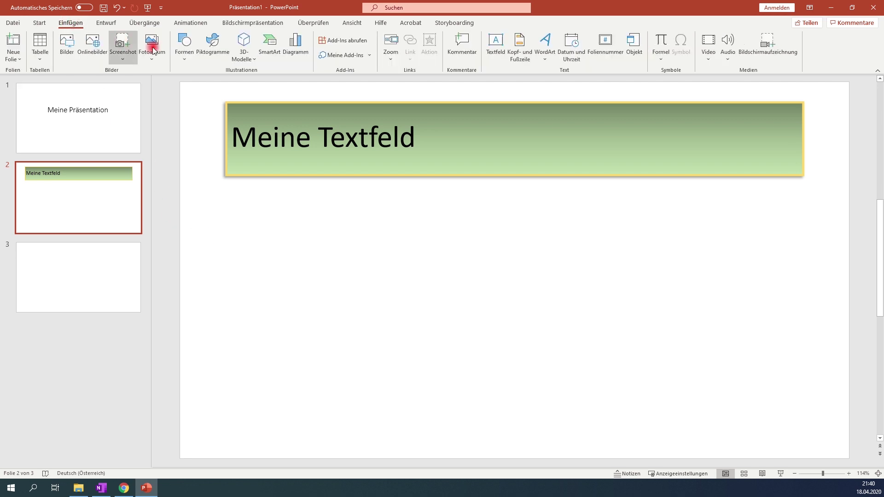
click(186, 54)
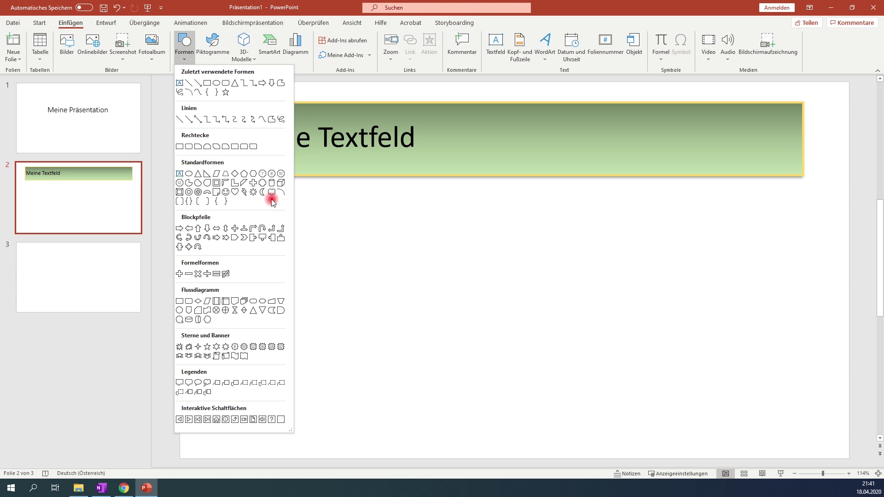
click(225, 93)
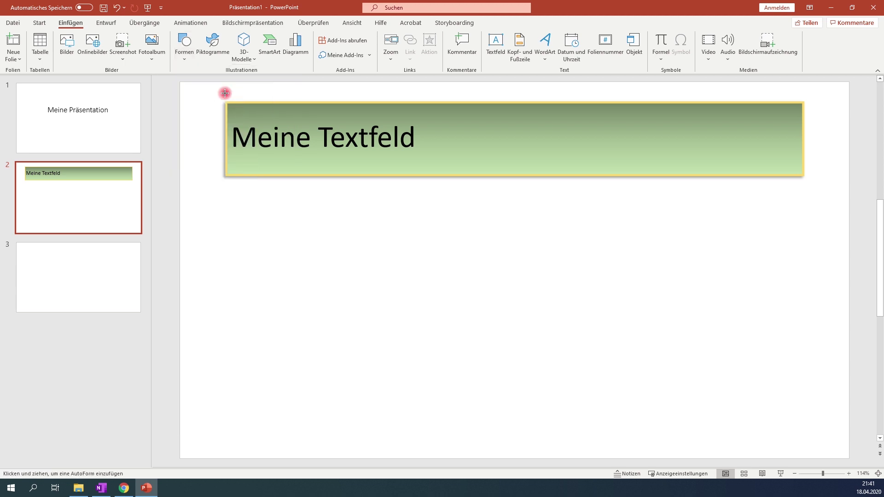
drag(658, 228, 814, 377)
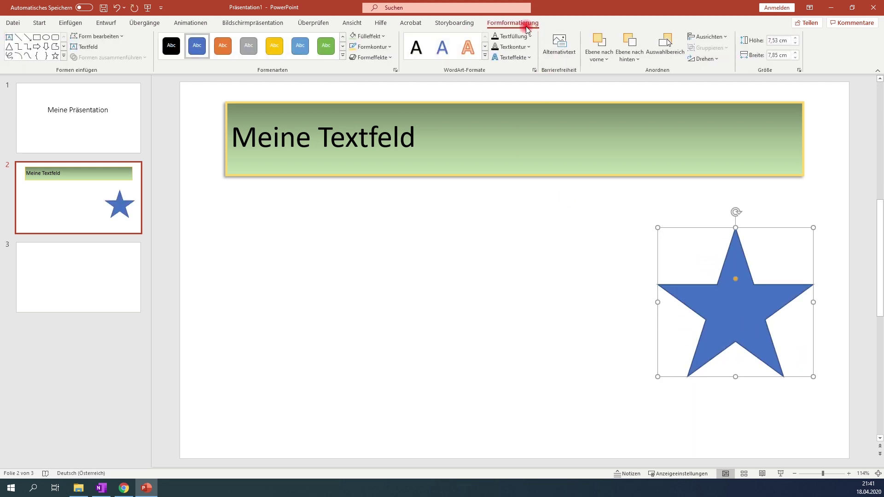
click(343, 56)
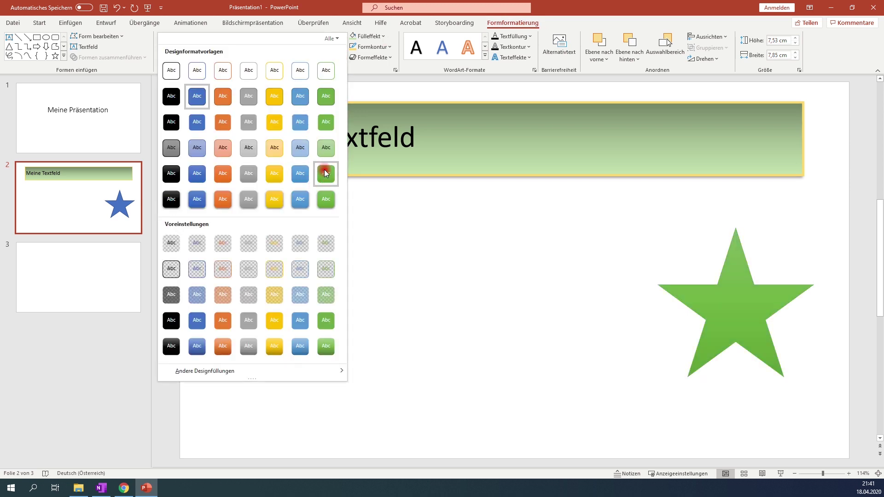
click(325, 147)
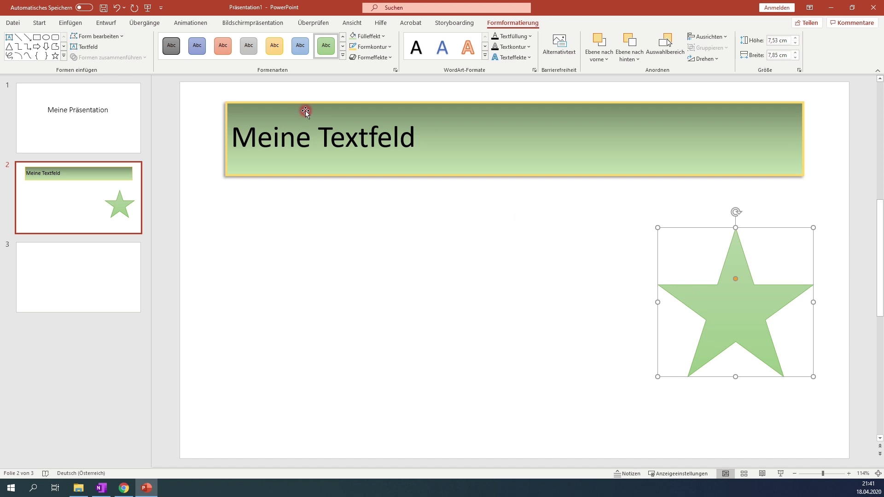
Place a text box inside the star for the word STERN
click(77, 48)
click(730, 306)
text(STERN)
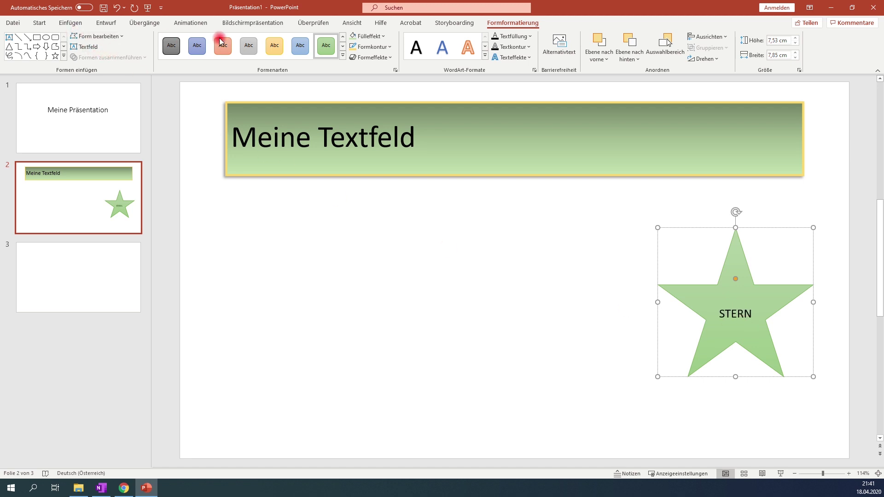
click(41, 23)
click(79, 26)
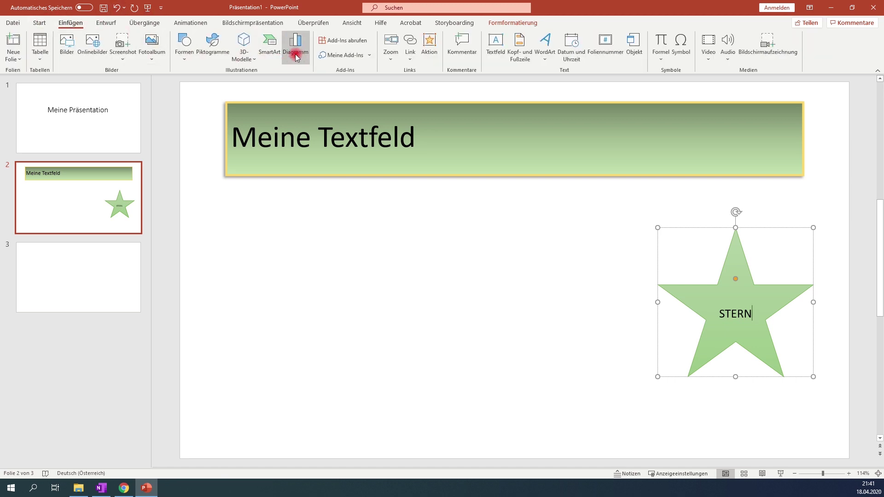
Draw a blue right arrow to the left of the star
click(184, 44)
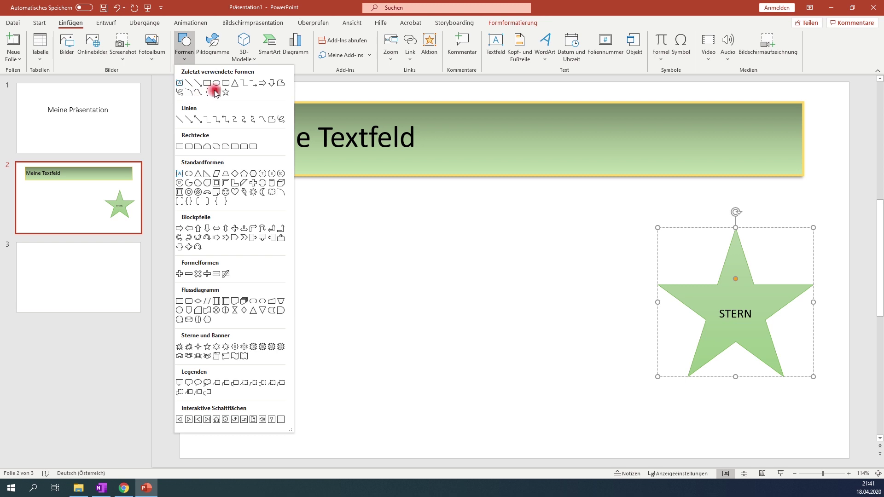
click(261, 83)
drag(476, 251, 623, 325)
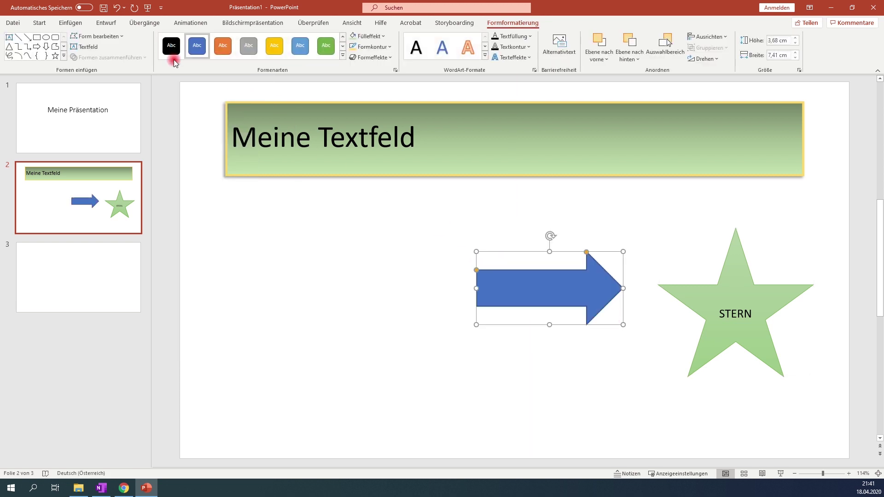
Draw a heart on the left of slide 2 and give it an orange shape style
click(70, 22)
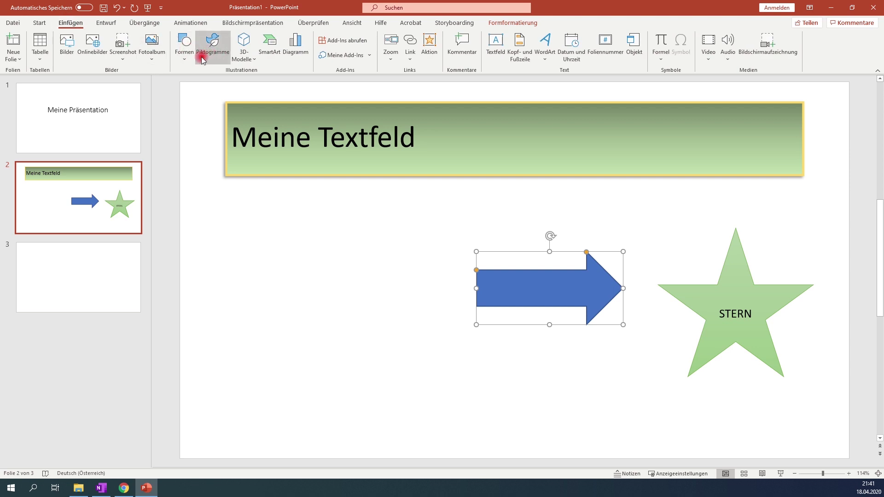
click(185, 58)
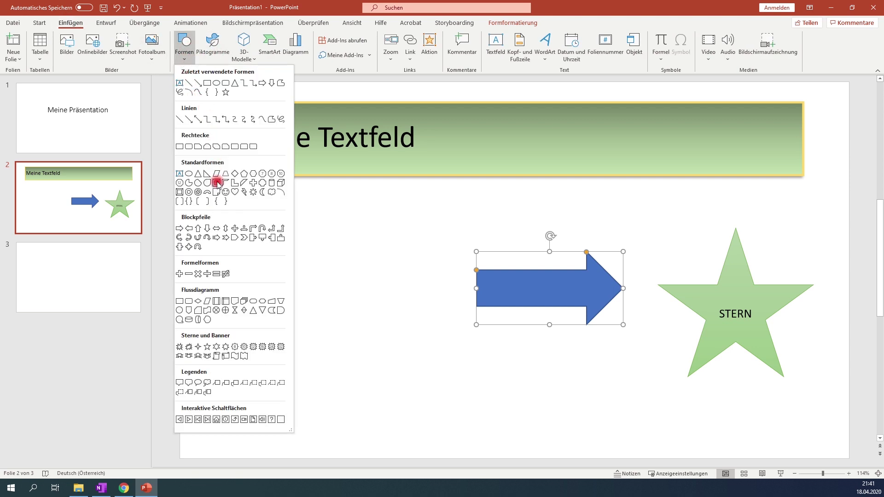
click(235, 192)
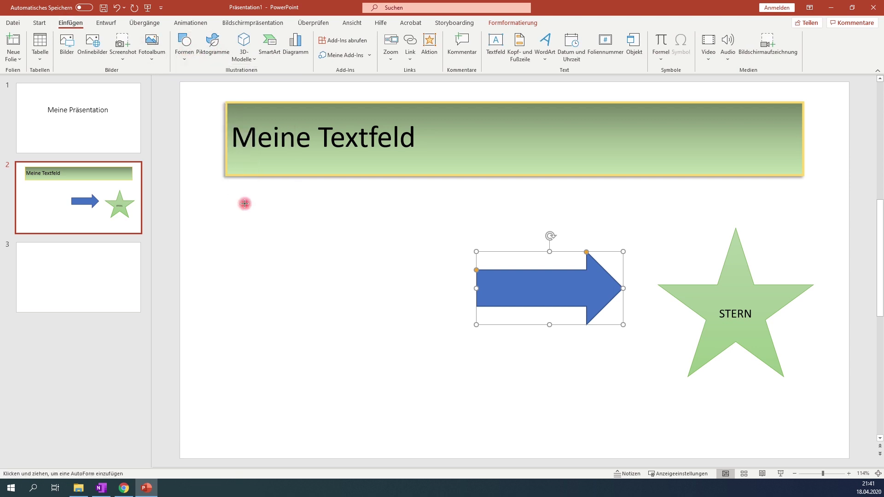
drag(263, 227, 390, 354)
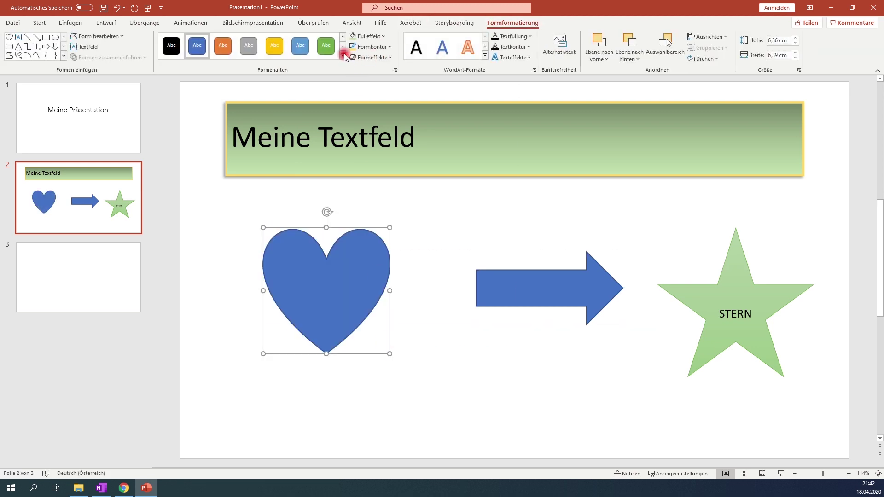
click(343, 55)
click(223, 121)
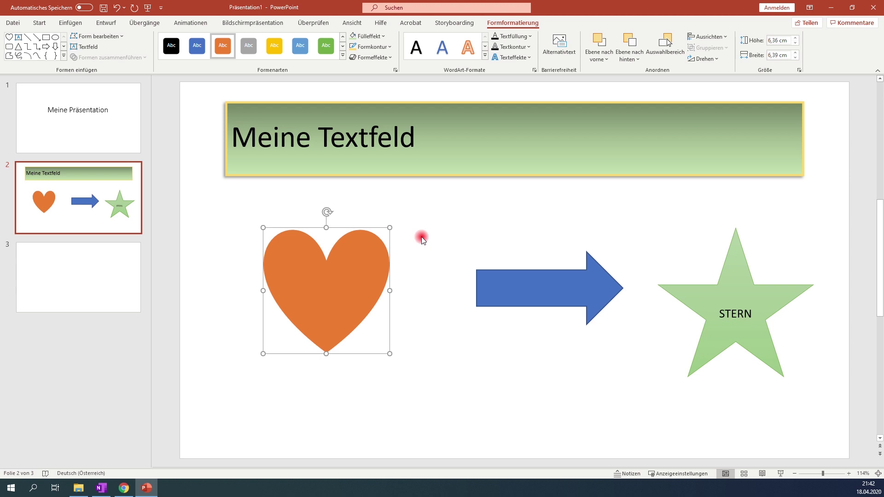
click(436, 258)
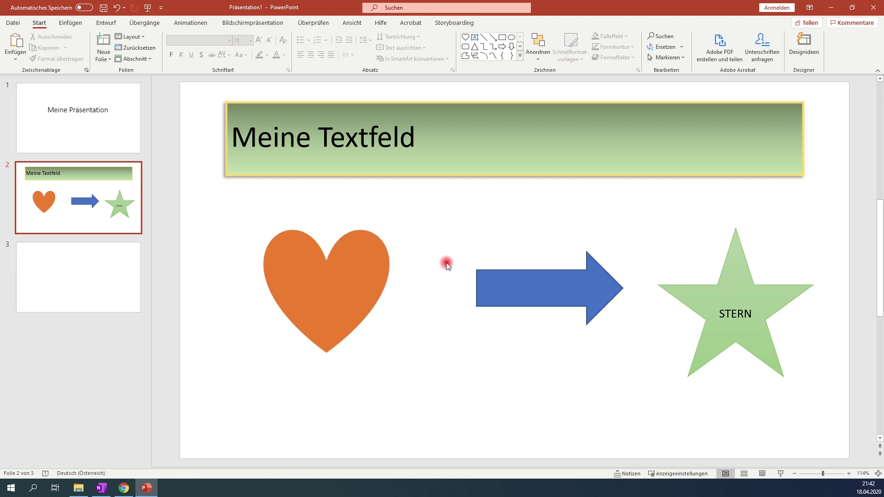
Title slide 3 'SmartArt'
click(80, 293)
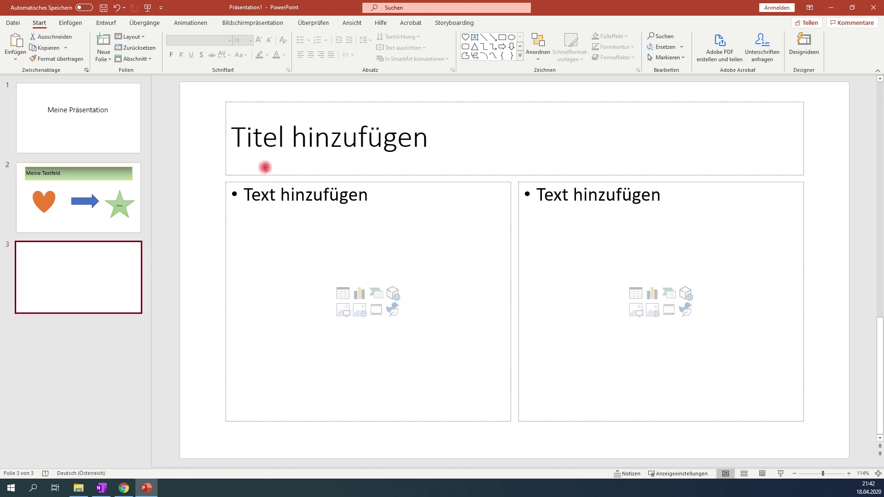
click(262, 155)
text(Sma)
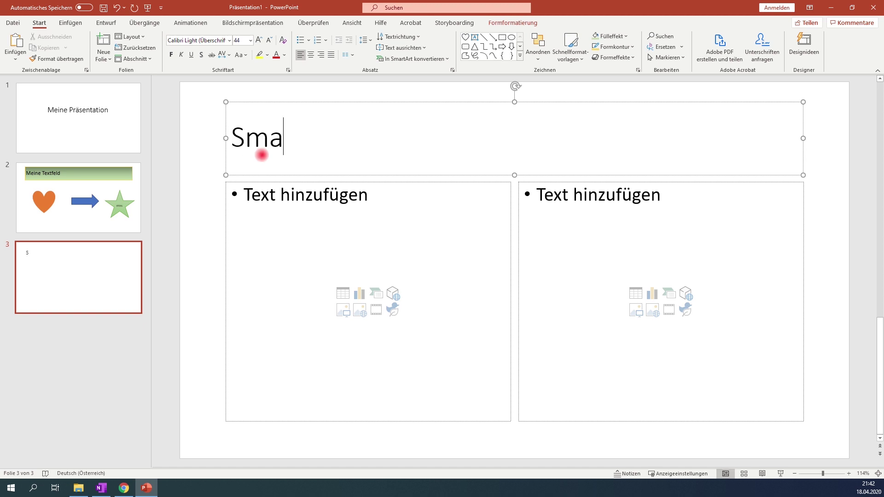
text(rtArt)
key(Escape)
key(Escape)
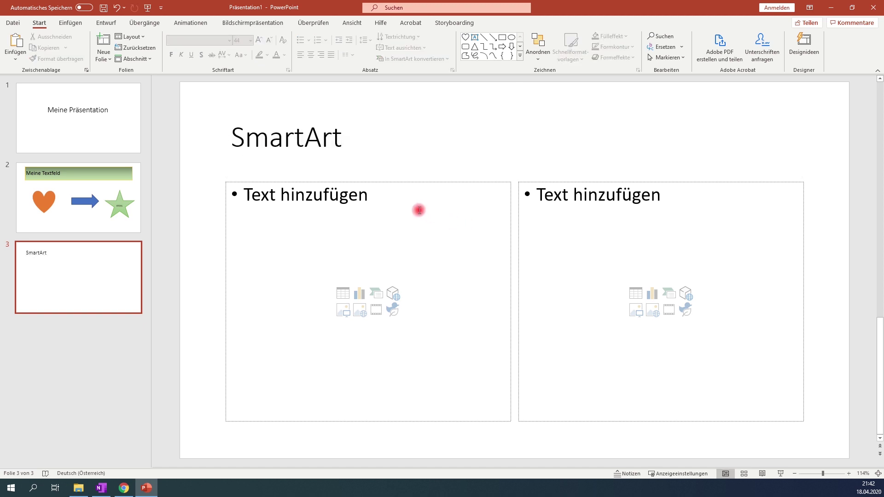
Delete both empty content placeholders on slide 3
click(223, 214)
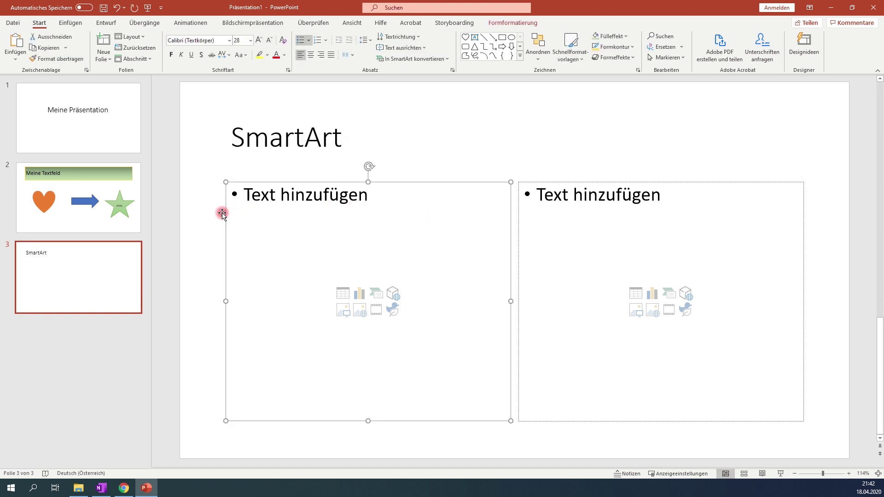
key(Delete)
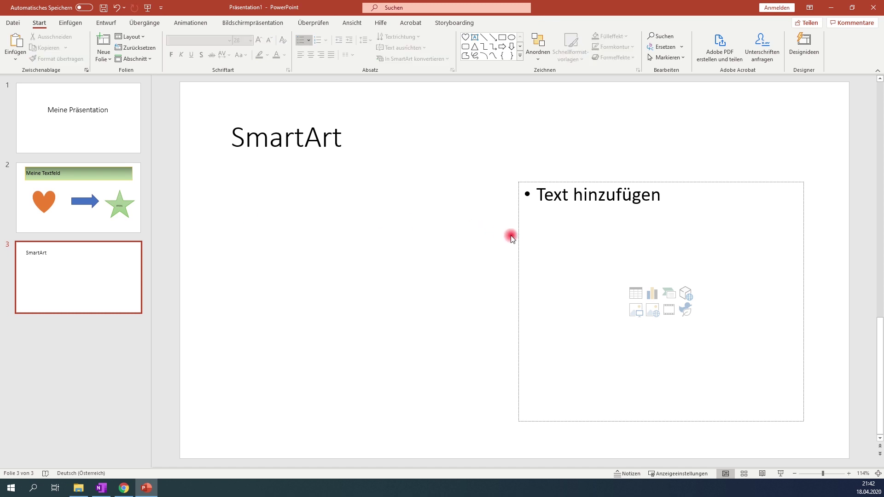
click(520, 237)
key(Delete)
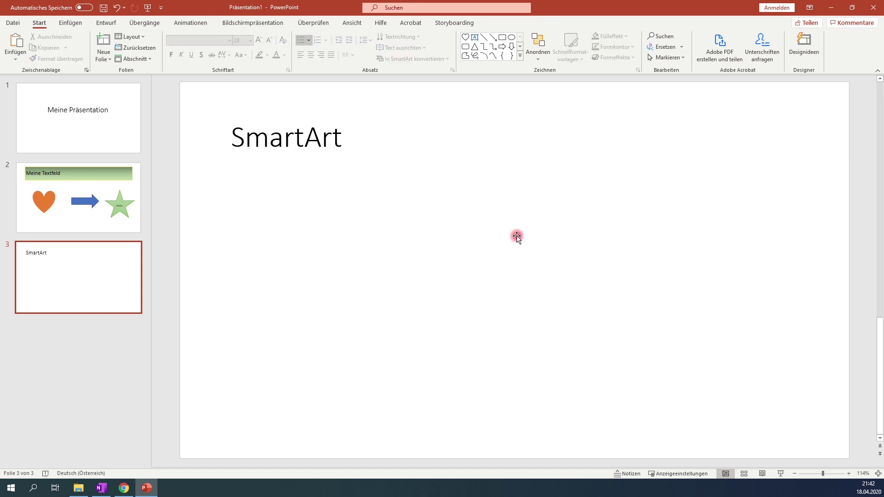
click(70, 23)
Open the SmartArt chooser and browse the list, process, cycle, hierarchy and relationship layouts
click(274, 55)
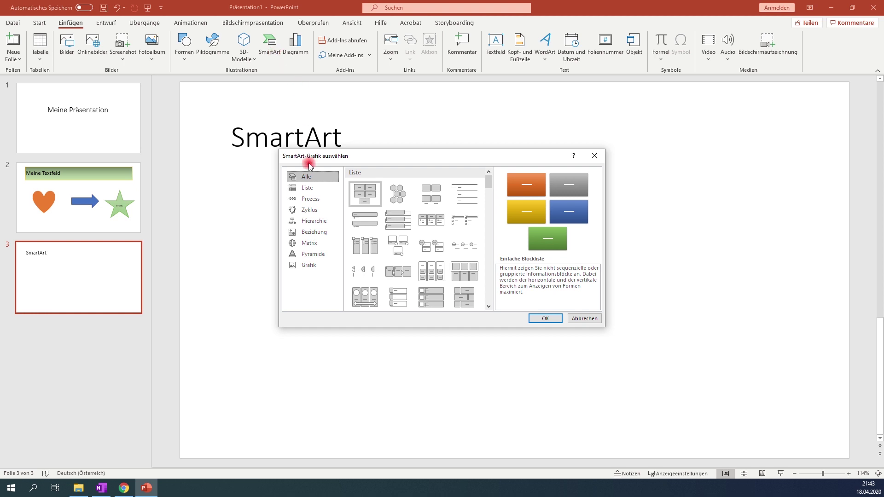
click(308, 187)
click(316, 199)
click(309, 210)
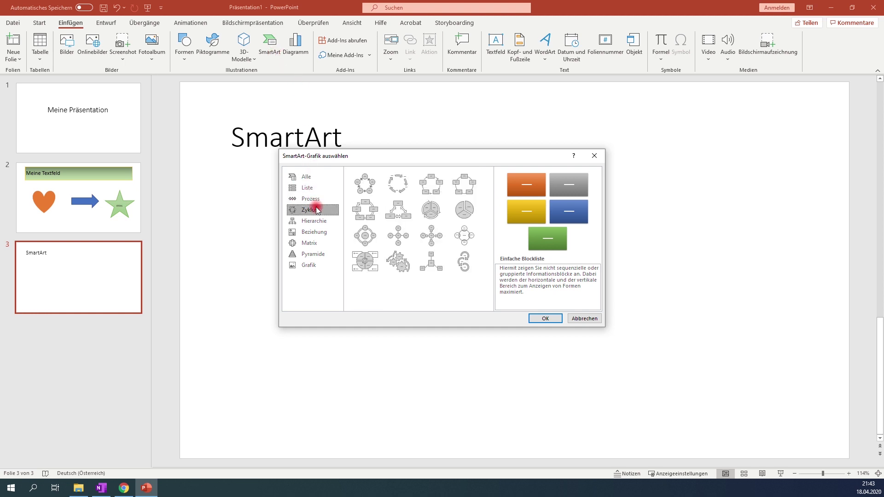
click(314, 221)
click(315, 232)
click(313, 211)
click(309, 198)
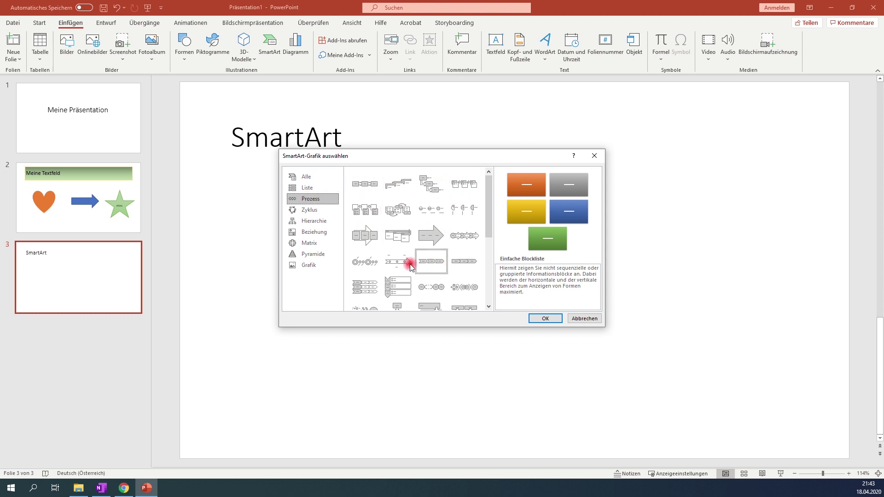
Preview several process layouts, then insert the Zyklus > Blockkreis graphic onto slide 3
click(361, 286)
click(440, 284)
click(464, 260)
click(439, 260)
click(321, 212)
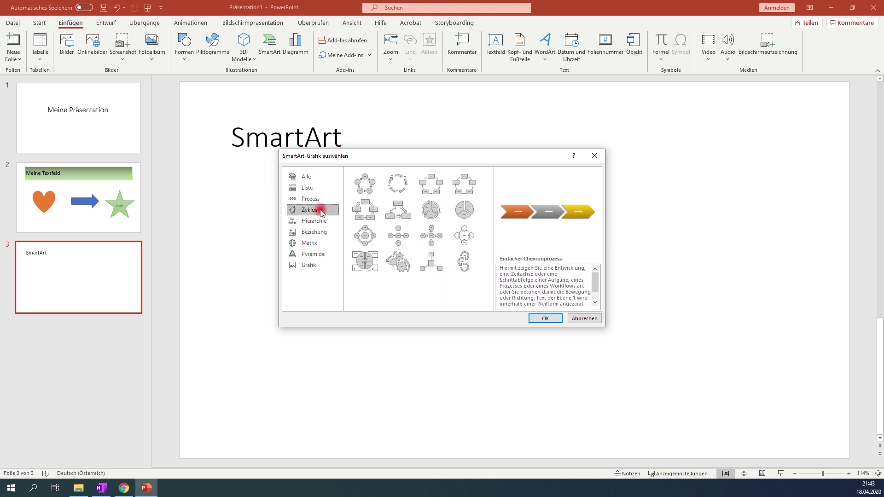
click(426, 187)
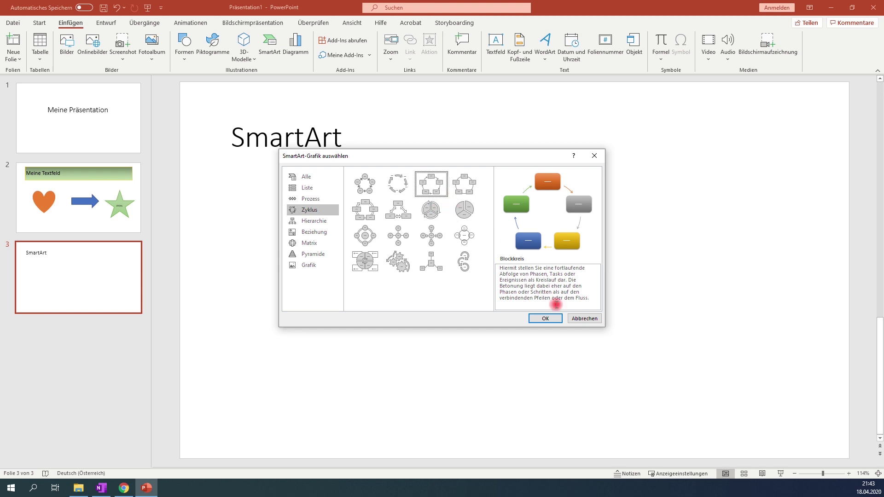
click(547, 320)
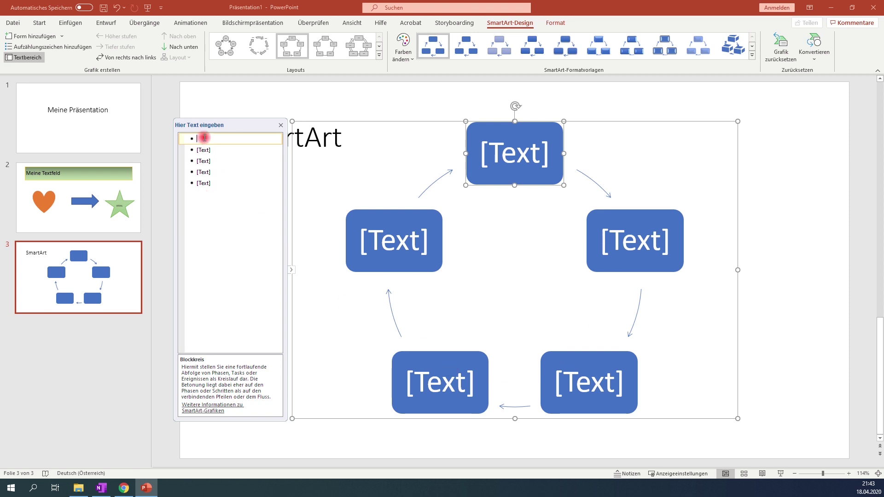
Label the first box 1.Schritt and copy that label into the next three entries
text(1.Schritt)
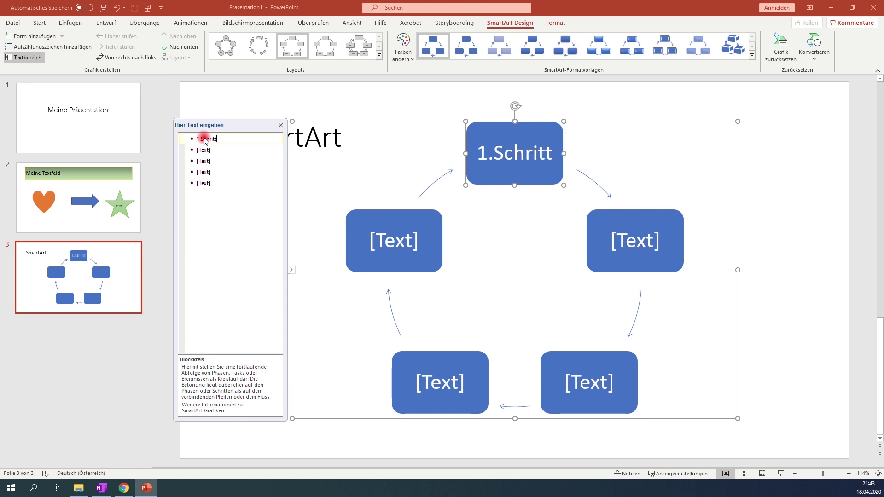
double_click(223, 138)
key(ctrl+c)
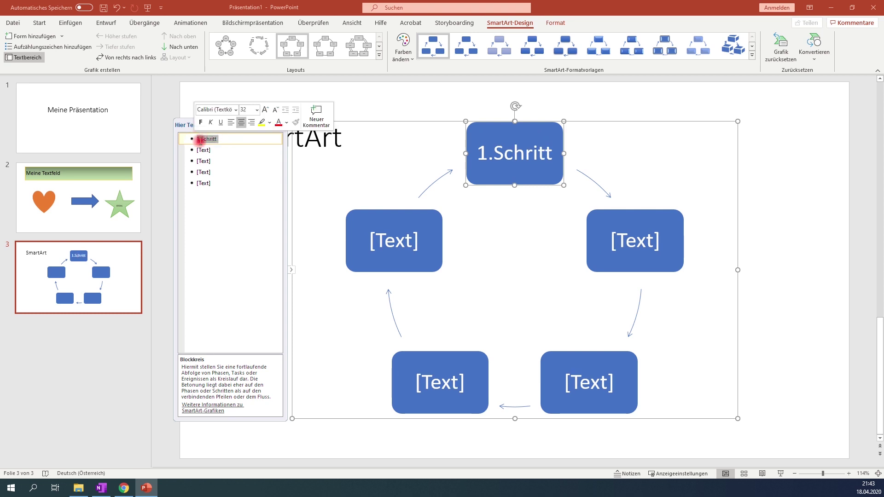
click(216, 159)
key(ctrl+v)
click(216, 159)
key(ctrl+v)
click(214, 172)
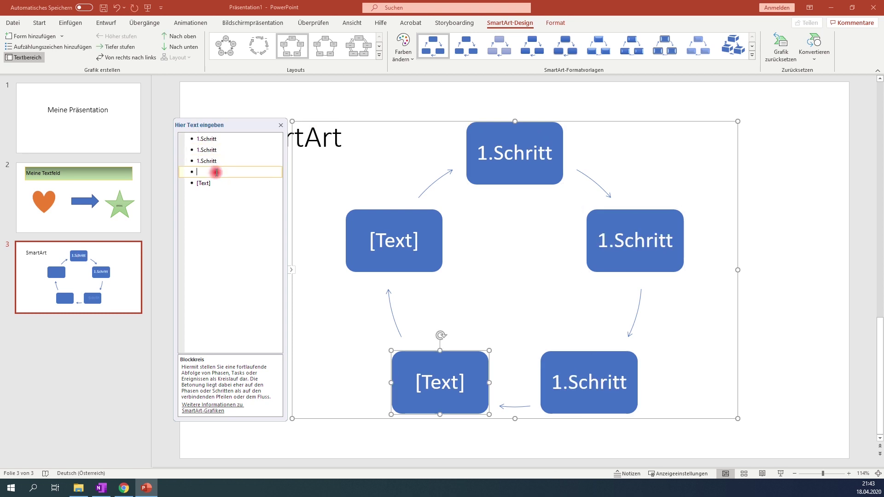
key(ctrl+v)
click(200, 139)
Renumber the copies to 2.Schritt, 3.Schritt and 4.Schritt, and delete the empty fifth box
click(203, 150)
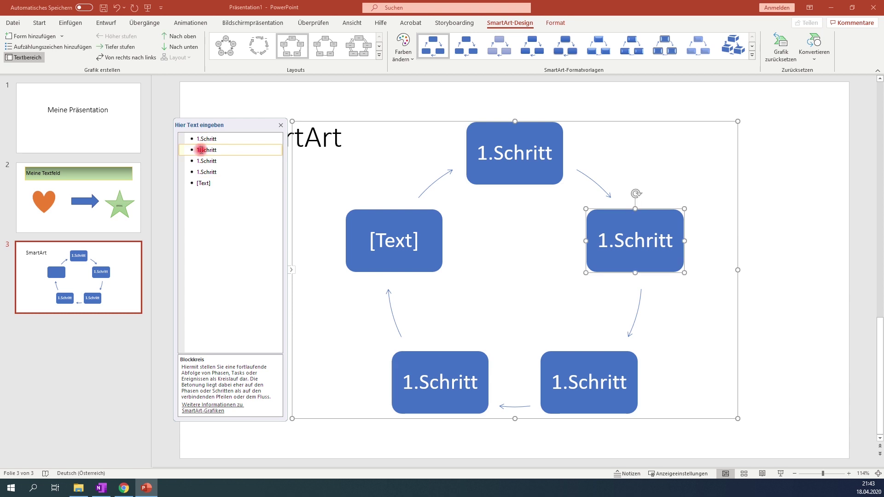
key(BackSpace)
text(2)
key(Down)
key(BackSpace)
text(3)
key(Down)
key(BackSpace)
text(4)
click(223, 183)
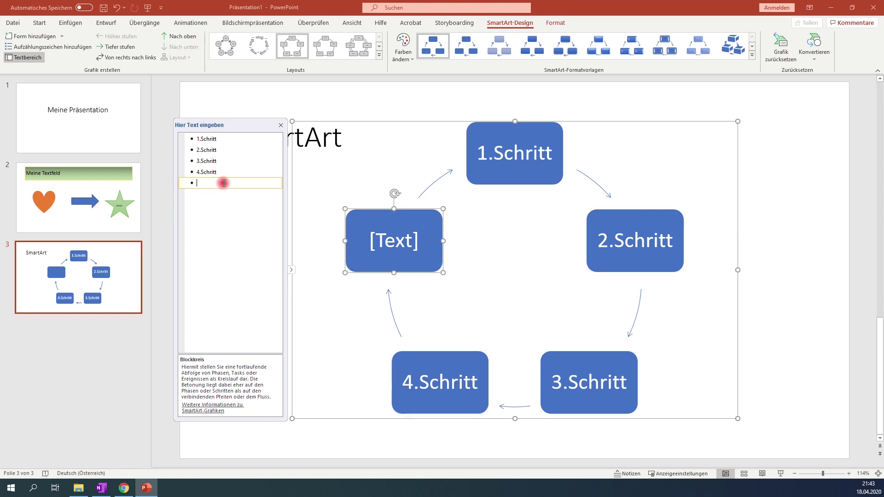
key(BackSpace)
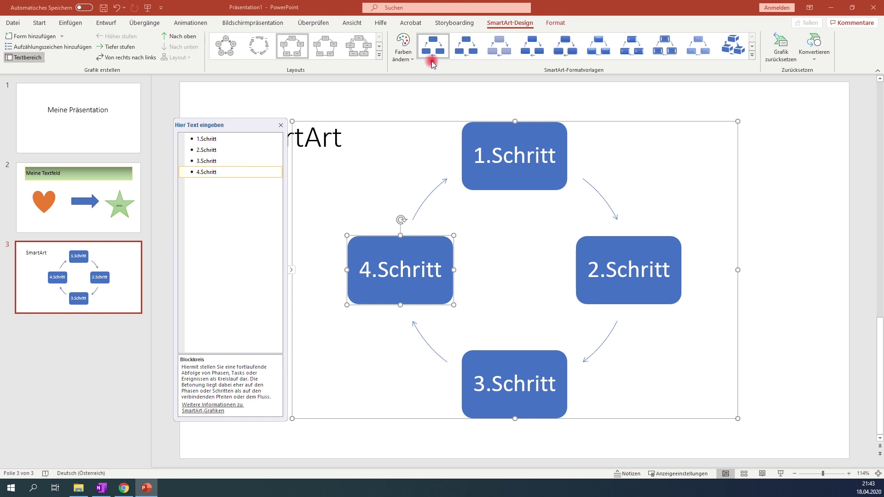
Apply the first Bunt colour scheme and a 3D SmartArt style, then enlarge the graphic from its corner
click(404, 46)
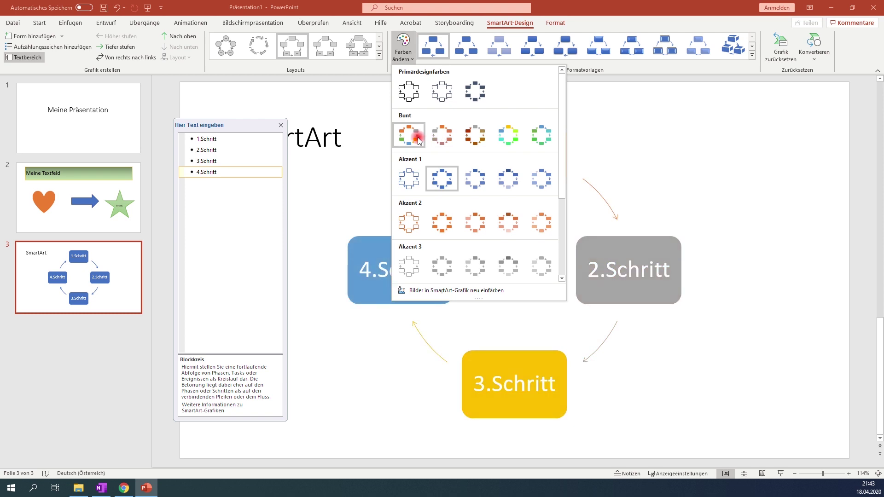
click(418, 141)
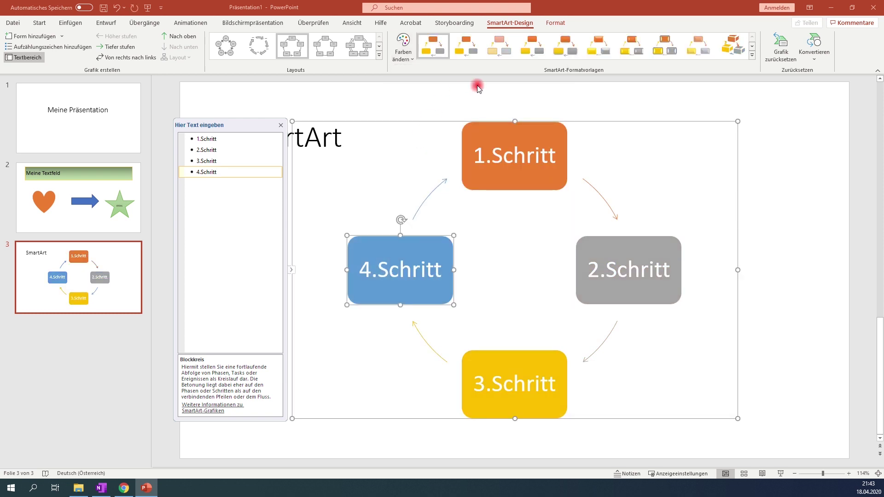
click(753, 56)
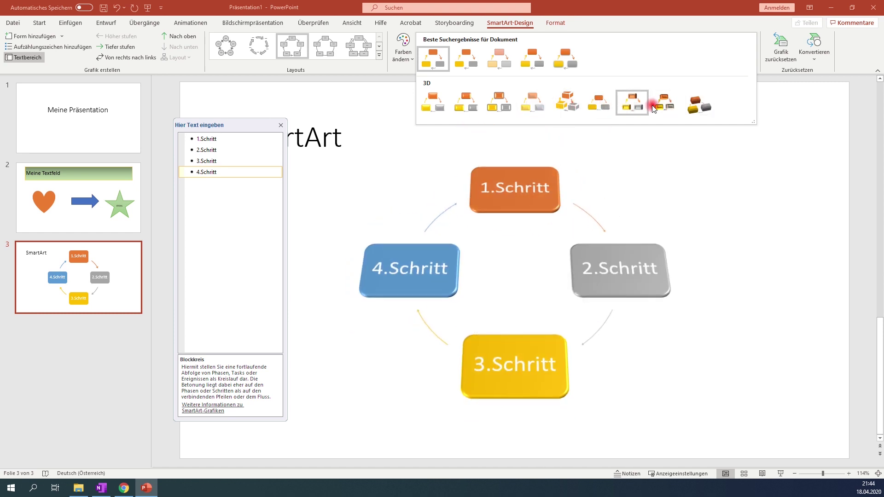
click(575, 106)
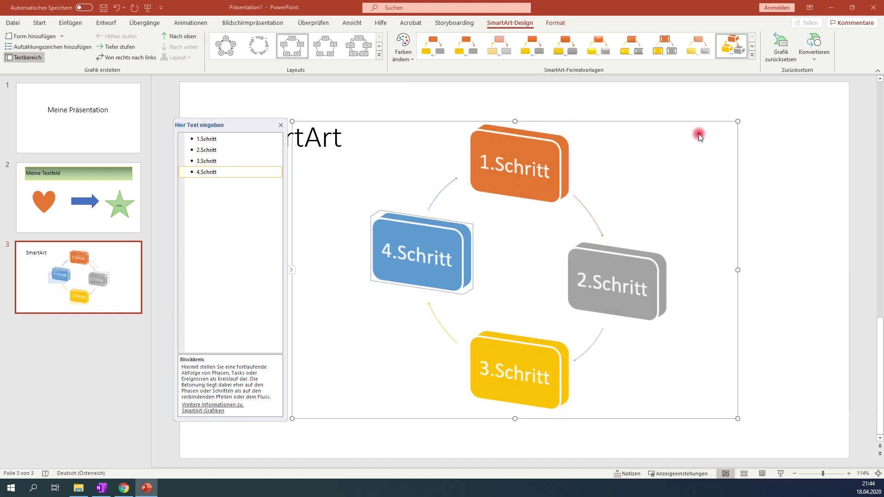
mouse_move(722, 146)
mouse_down()
mouse_move(724, 171)
mouse_move(762, 162)
mouse_up()
click(797, 229)
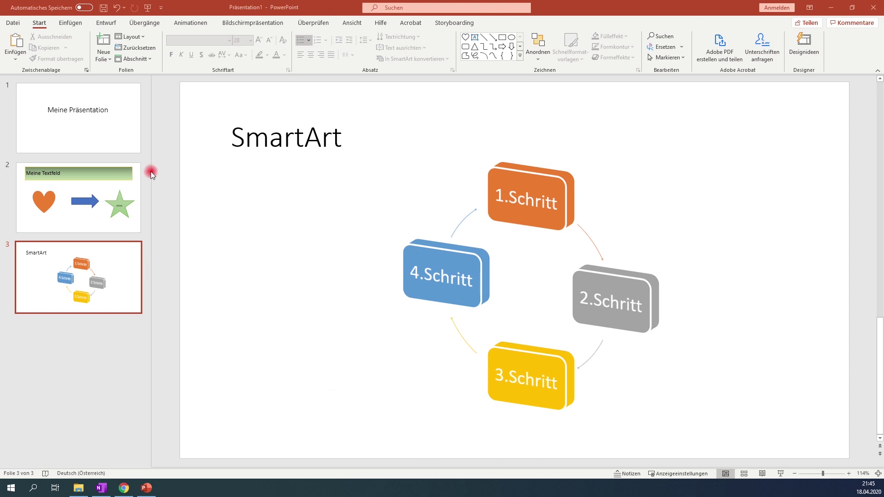
Enter the presenter's name as the subtitle on the title slide
click(103, 131)
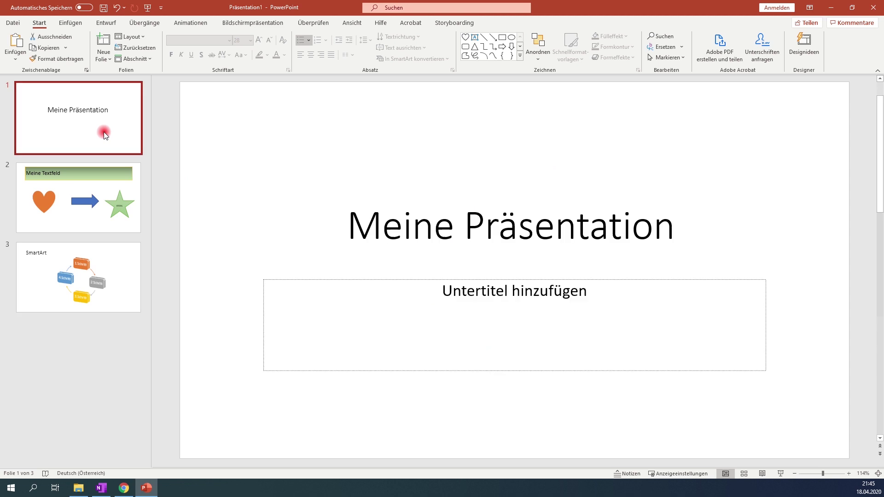
click(431, 296)
text(Florian Netsch)
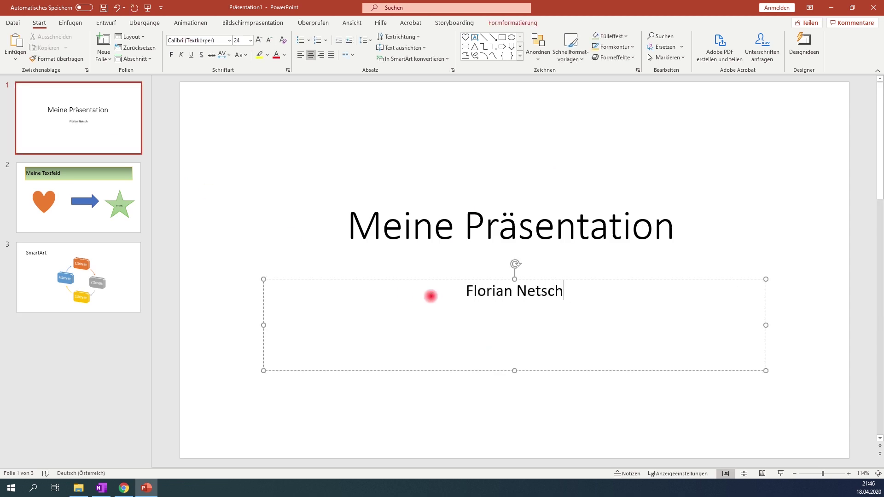
Try the cyan theme, then the black theme with red and cyan waves from the Designs gallery
click(106, 23)
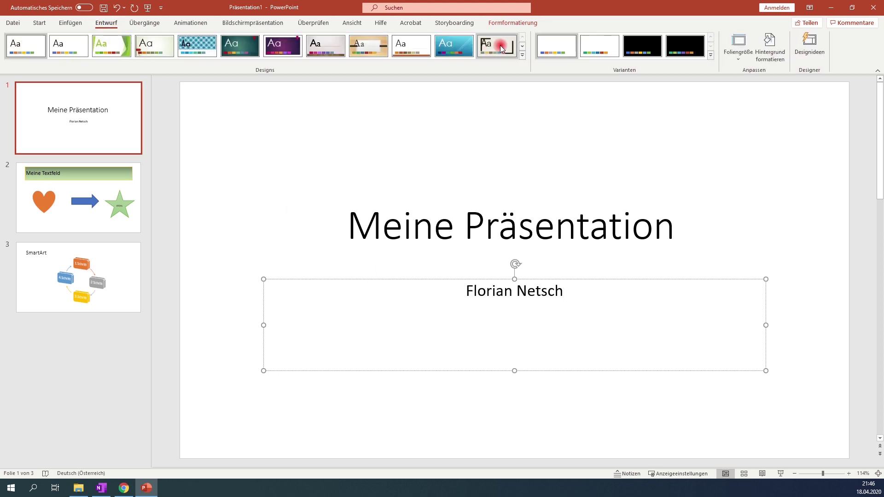
click(522, 56)
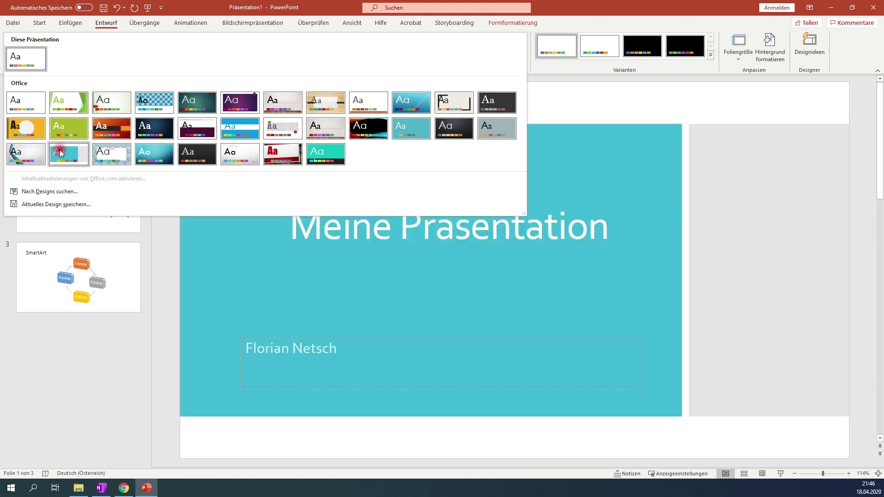
click(62, 152)
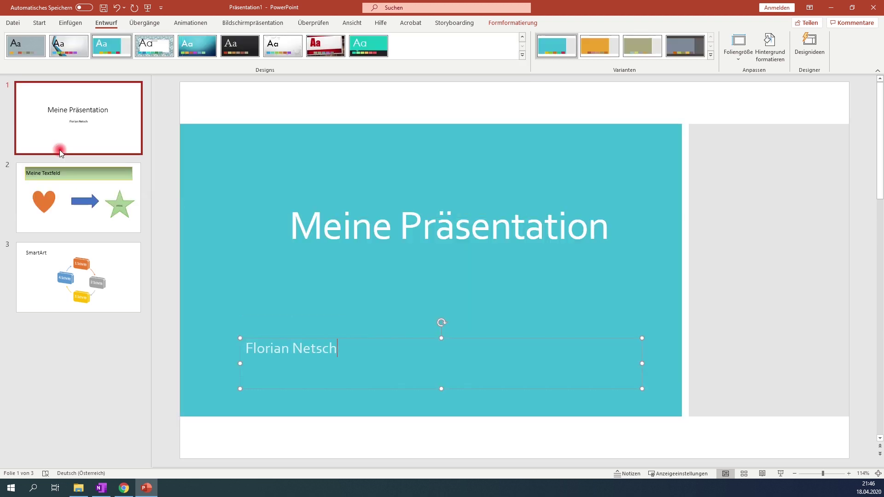
click(522, 54)
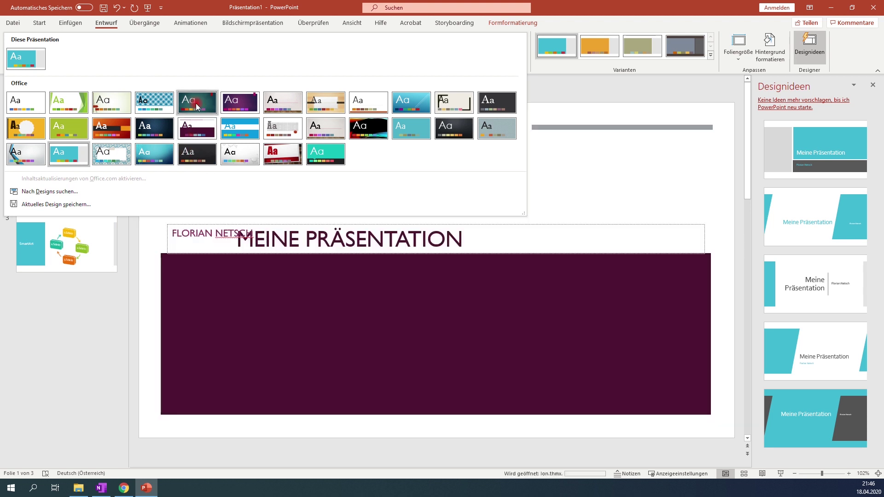
click(368, 128)
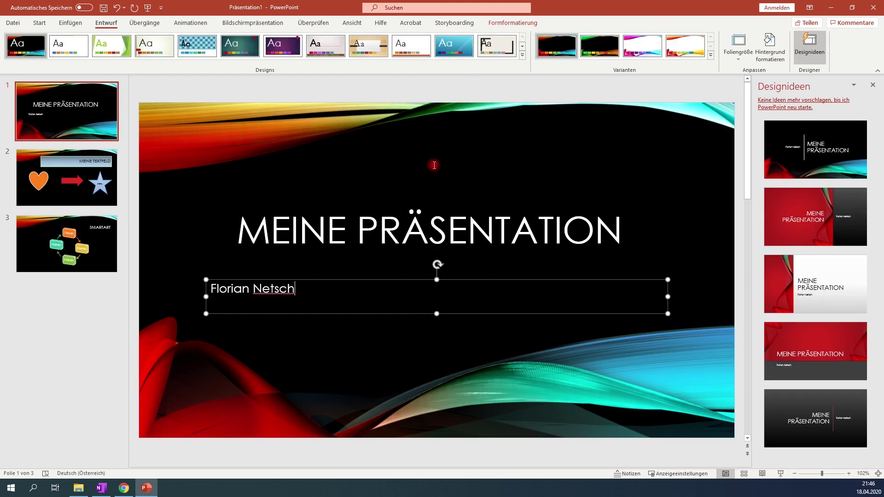
click(523, 55)
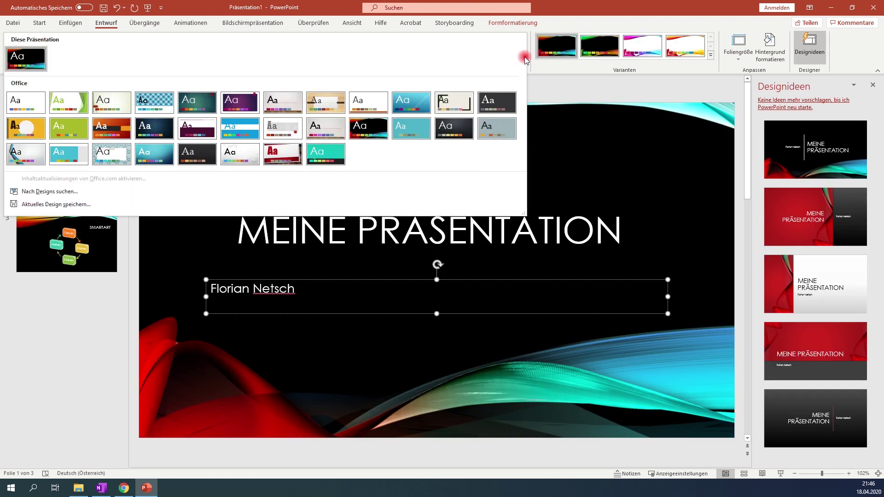
click(528, 74)
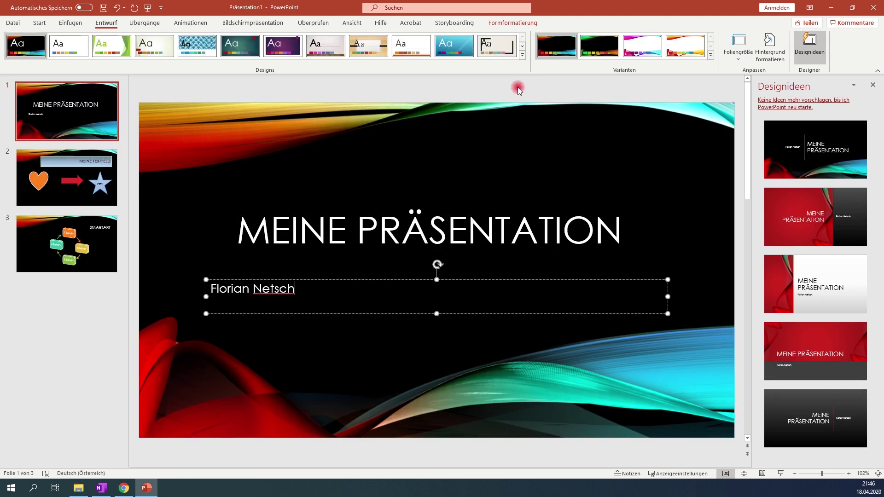
click(523, 57)
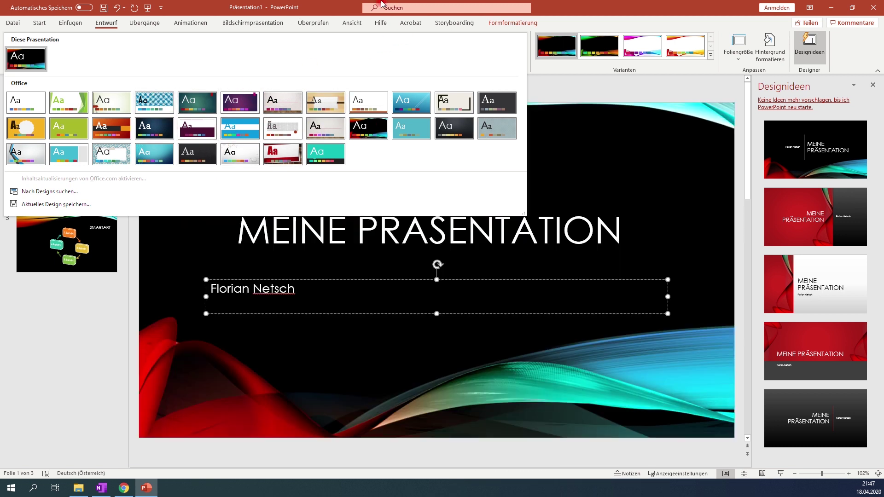
click(335, 4)
Undo the theme change and the subtitle, restoring the plain white design
click(378, 85)
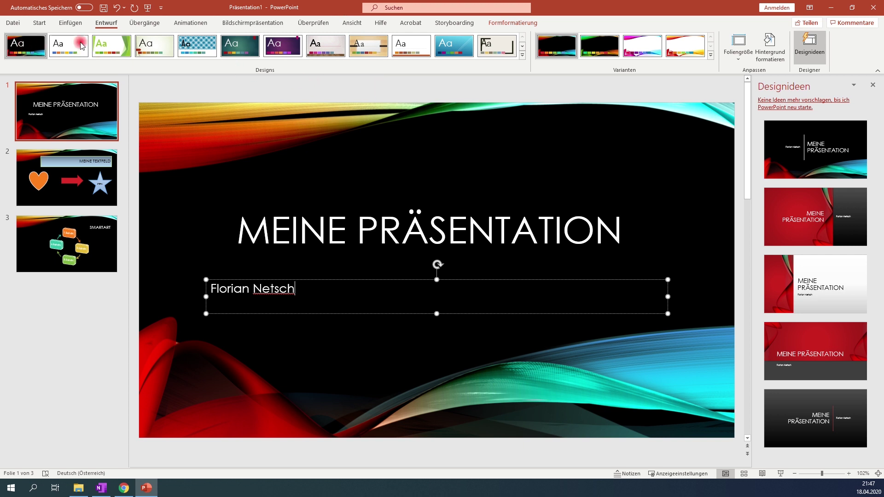
key(ctrl+z)
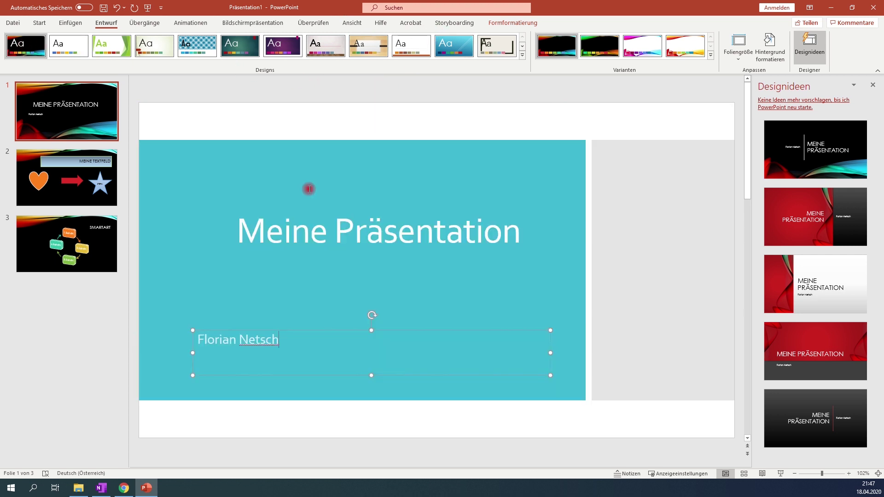
key(ctrl+z)
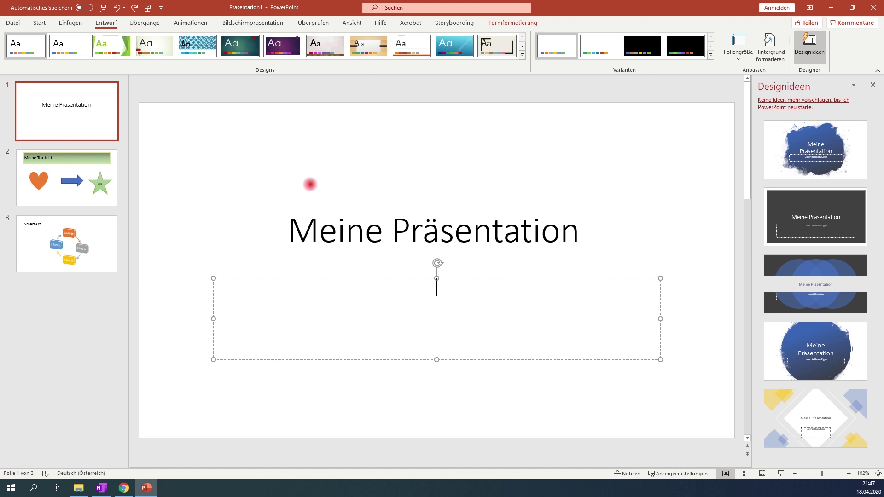
Close and reopen Designideen and scroll through the title slide's design suggestions
click(272, 160)
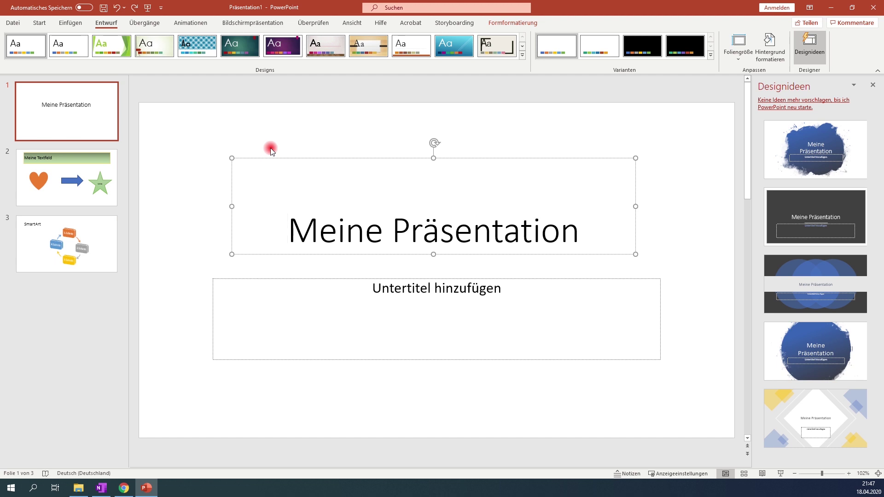
click(874, 85)
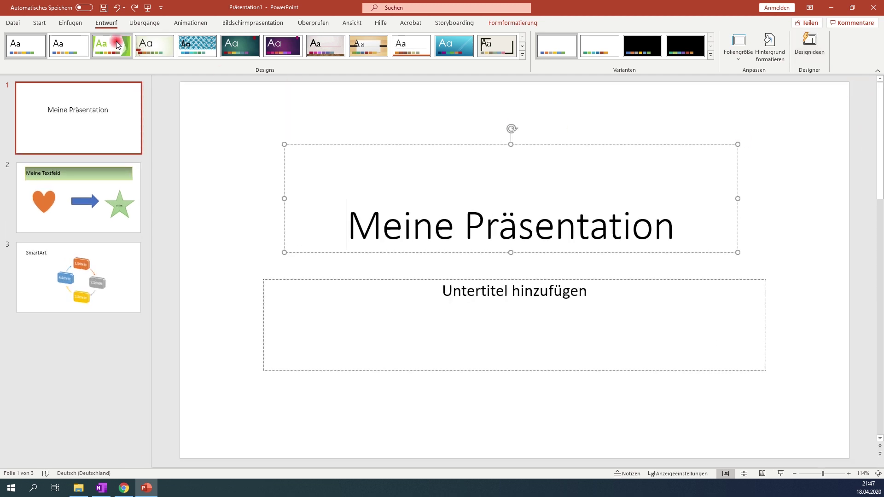
click(821, 54)
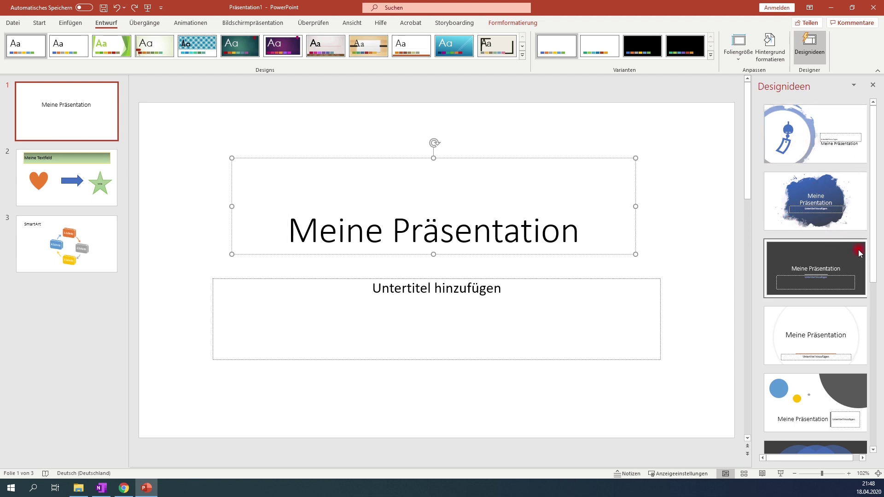
scroll(824, 332, down, 1)
scroll(826, 334, down, 1)
scroll(826, 336, down, 1)
scroll(826, 335, down, 1)
scroll(826, 336, down, 1)
scroll(826, 339, down, 1)
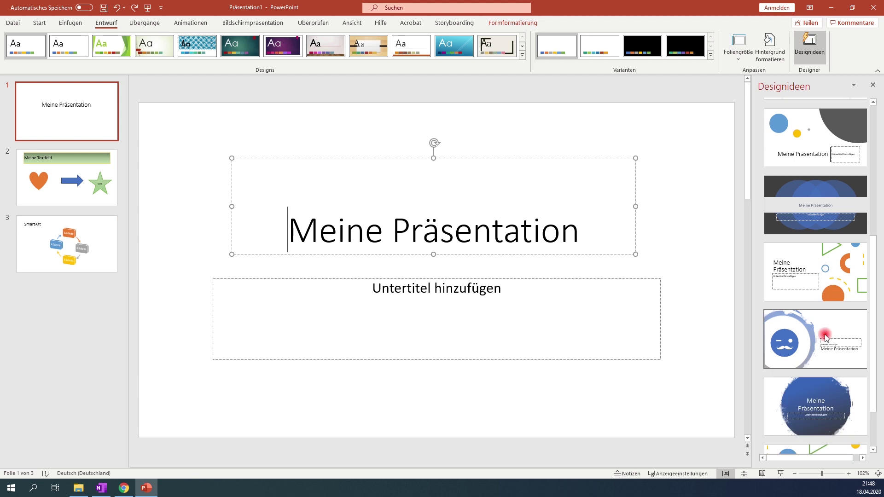
scroll(827, 342, down, 1)
scroll(831, 368, up, 2)
scroll(826, 366, up, 1)
scroll(824, 363, up, 1)
scroll(821, 362, up, 1)
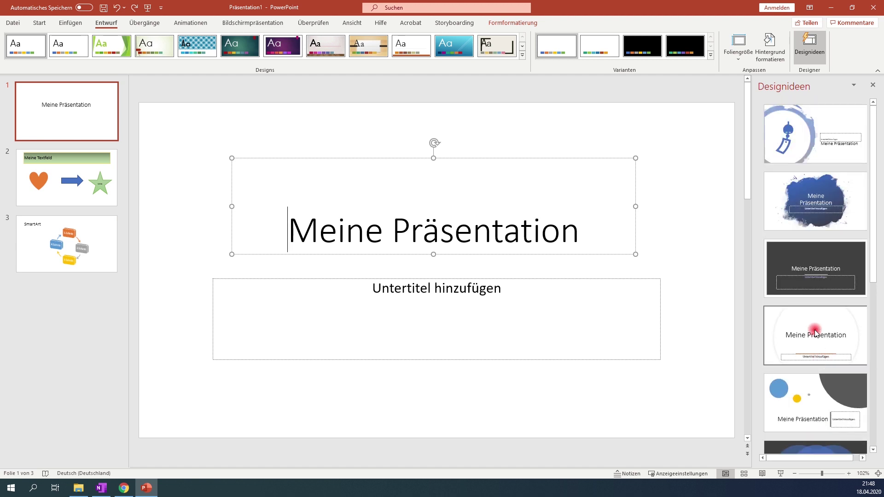
Create a new blank presentation via Datei > Neu > Leere Präsentation
click(14, 25)
click(34, 64)
click(118, 90)
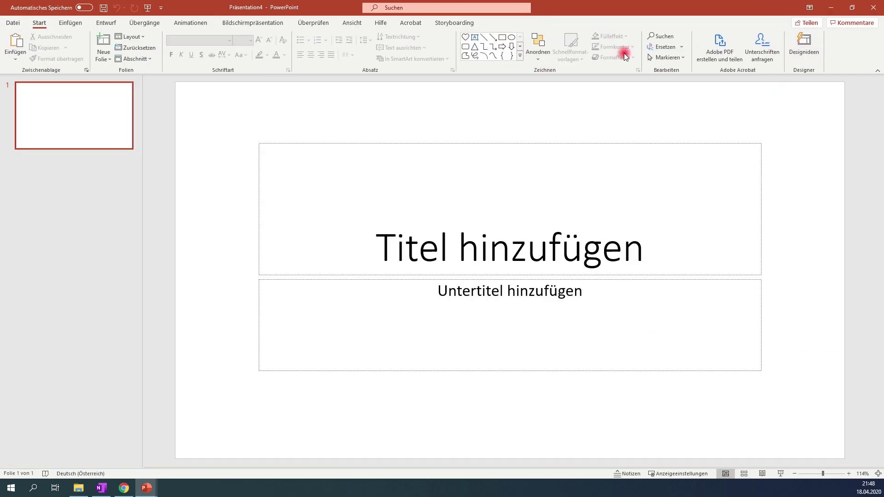
Scroll through the design suggestions, then create a new blank presentation
scroll(837, 177, down, 1)
scroll(836, 179, down, 1)
scroll(834, 184, down, 2)
scroll(835, 214, down, 2)
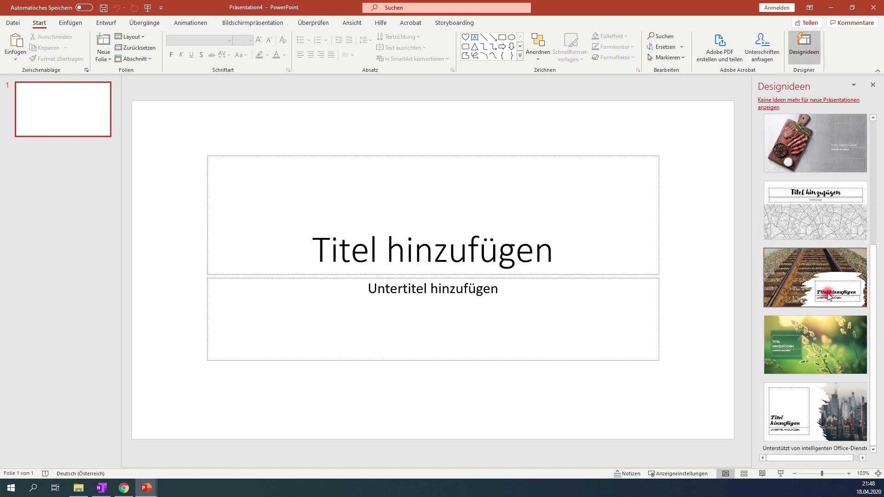
scroll(835, 260, up, 1)
scroll(829, 286, down, 1)
scroll(830, 286, up, 1)
scroll(828, 282, up, 1)
scroll(828, 282, up, 1)
scroll(828, 283, up, 1)
scroll(824, 258, down, 1)
scroll(820, 216, down, 1)
scroll(819, 209, down, 3)
scroll(819, 209, down, 1)
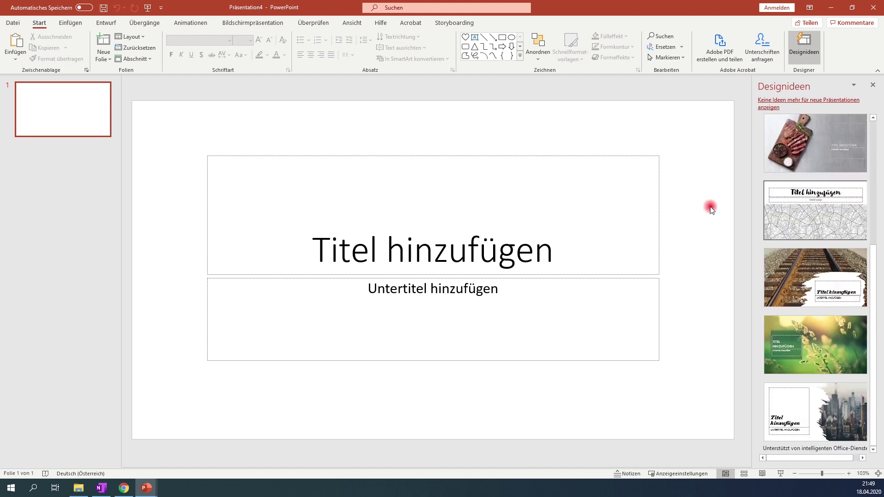
click(13, 23)
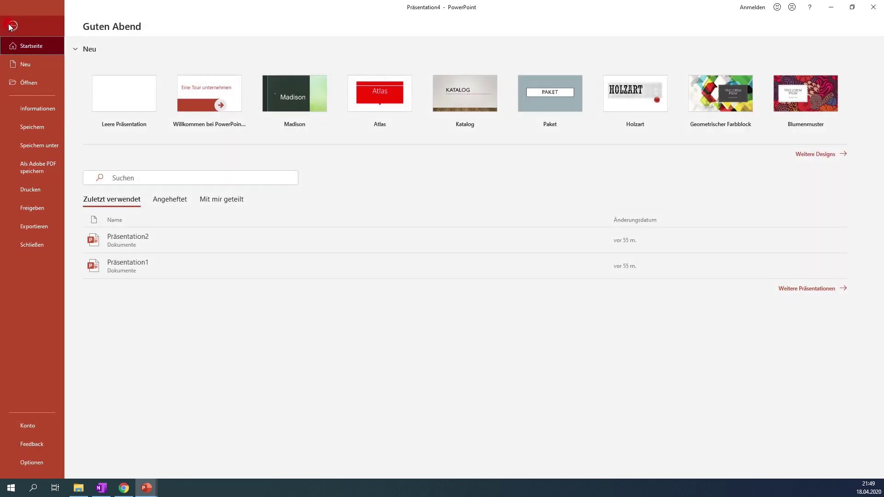
click(114, 94)
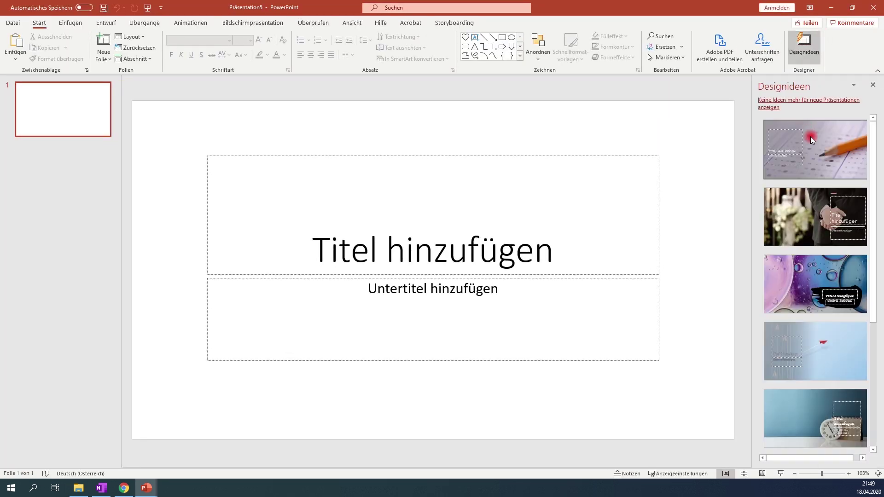
Start another blank presentation from File > New > Leere Präsentation
scroll(810, 136, down, 2)
scroll(810, 136, down, 3)
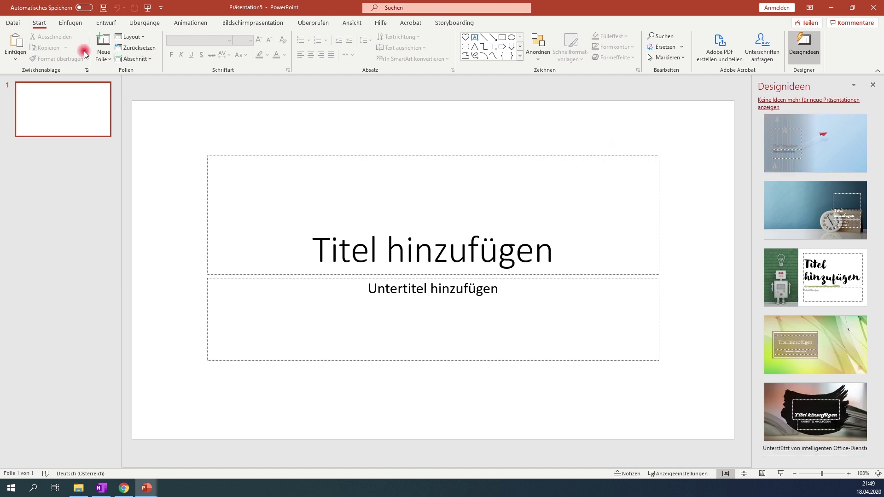
click(13, 25)
click(36, 65)
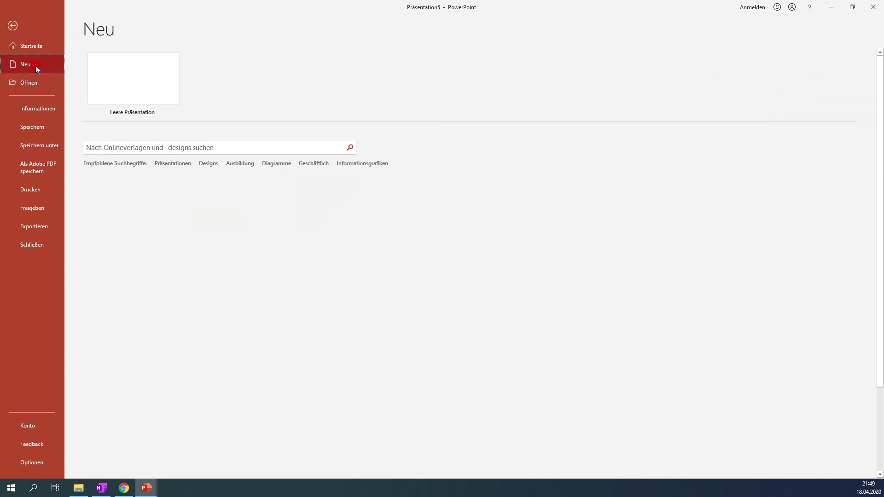
click(117, 76)
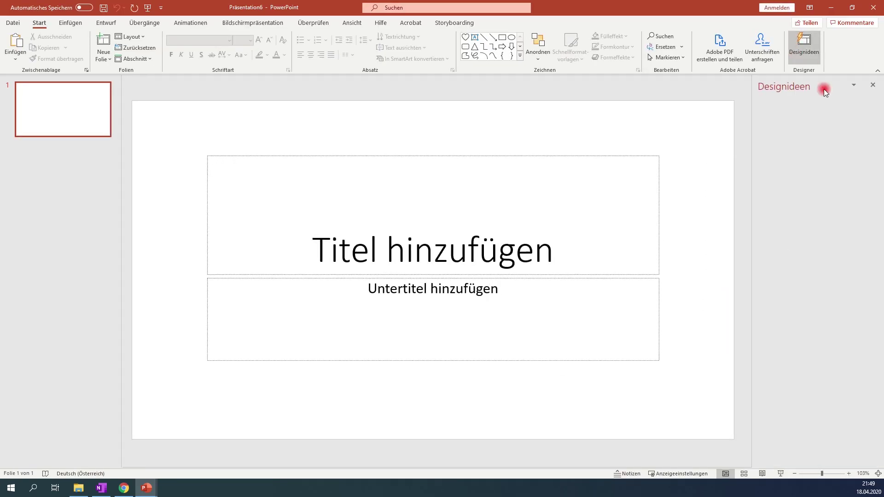
Give the title slide the colourful ink design idea and add a second slide
scroll(828, 133, down, 3)
scroll(828, 134, down, 3)
scroll(835, 189, down, 2)
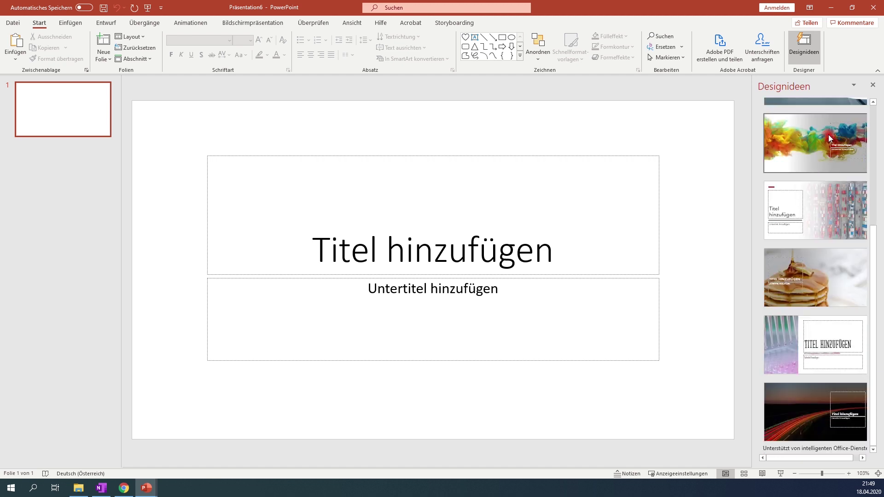
scroll(835, 190, up, 1)
scroll(833, 230, up, 5)
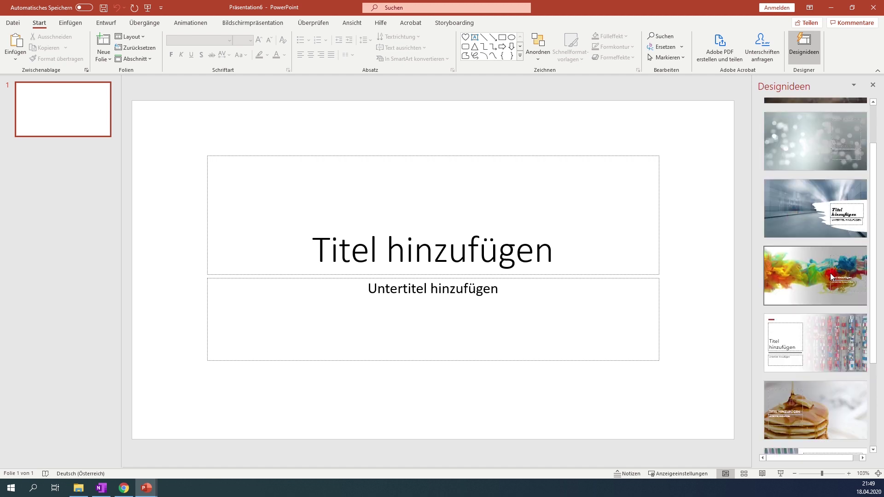
click(832, 276)
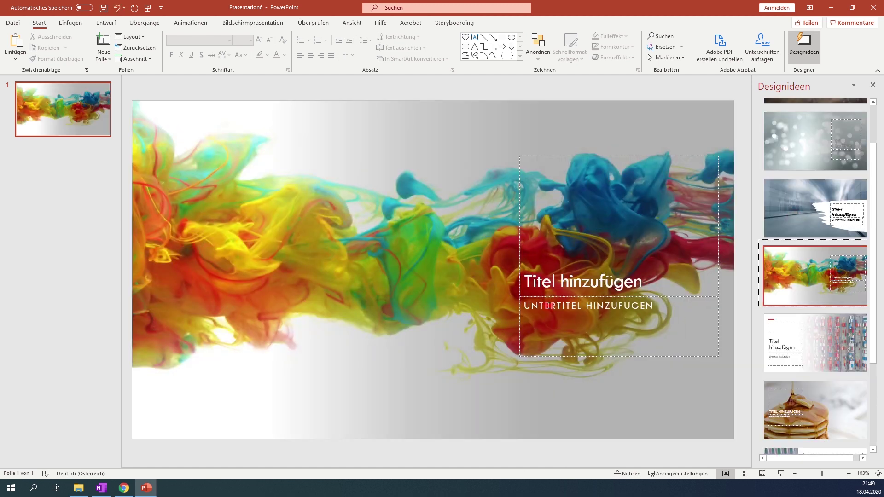
click(104, 40)
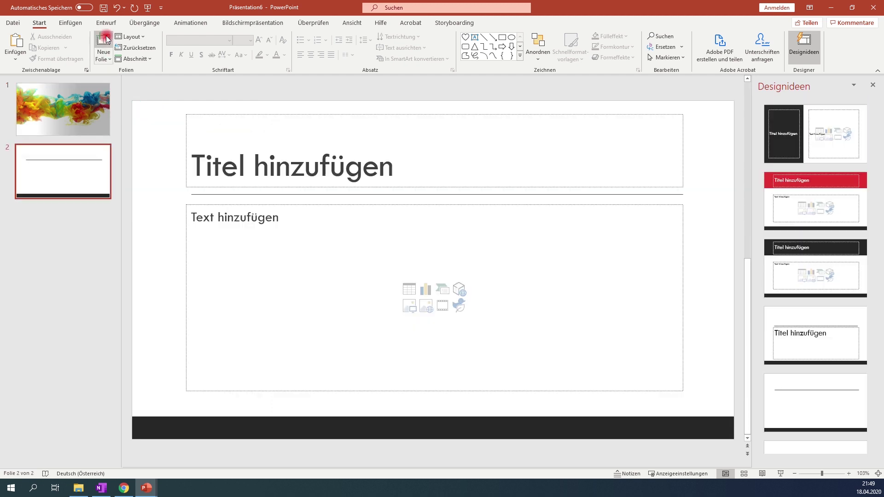
Title slide 2 "Designidee"
click(68, 120)
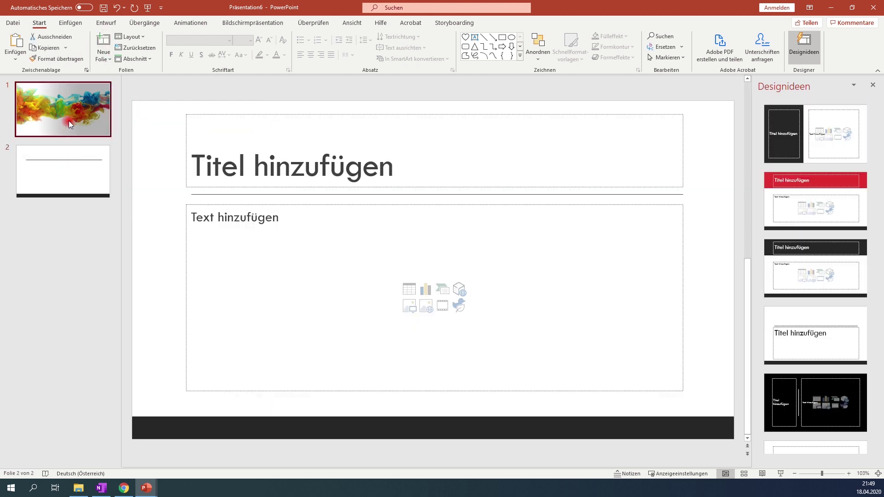
click(64, 174)
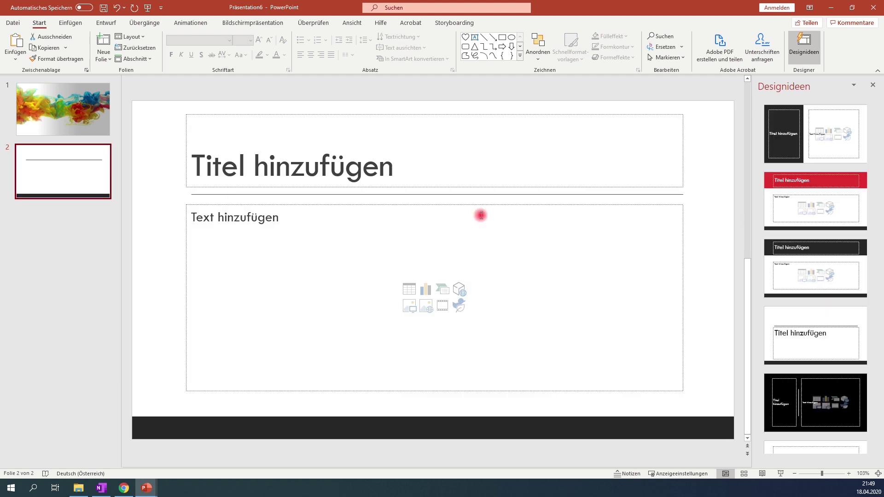
scroll(815, 228, down, 2)
scroll(819, 229, down, 2)
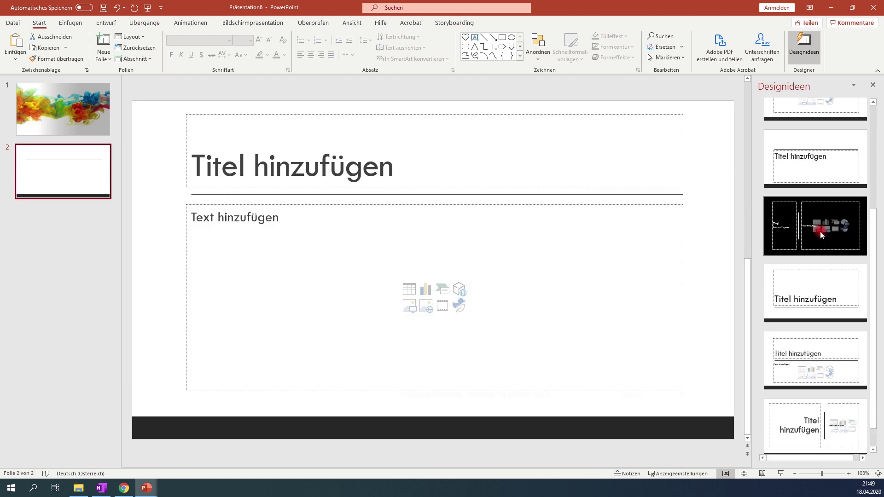
scroll(819, 231, down, 1)
scroll(833, 346, up, 1)
scroll(829, 336, up, 2)
scroll(822, 322, up, 1)
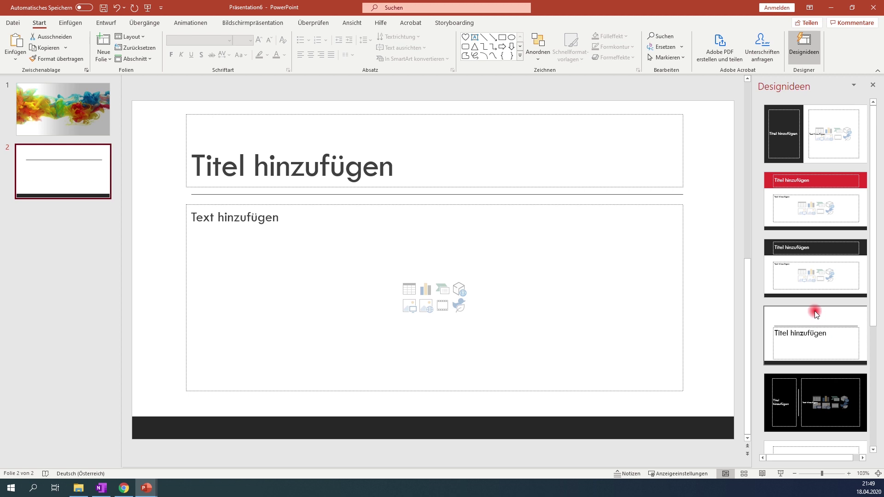
click(351, 174)
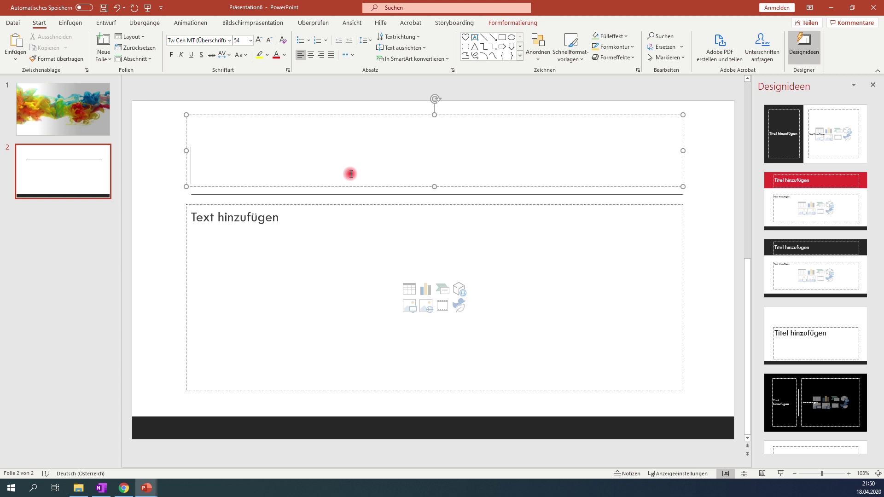
text(Designidee)
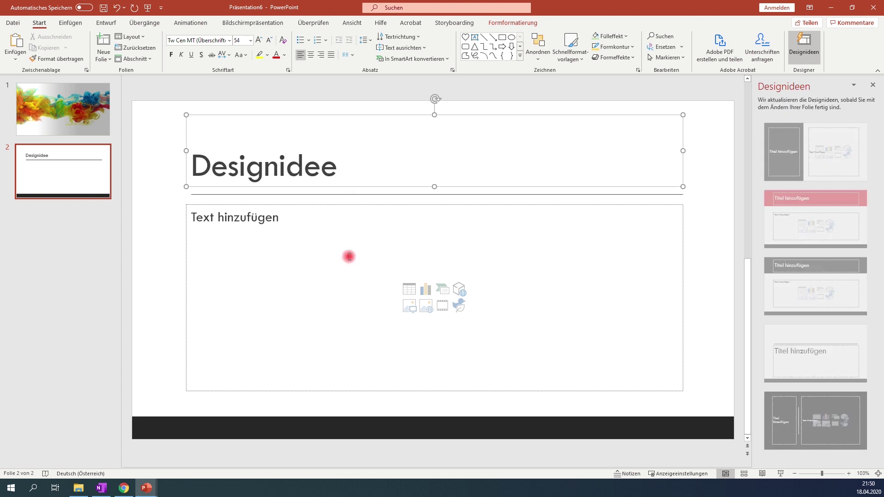
Fill the body with Umwelt, Deadline, Denken and Wichtig on separate lines
click(322, 316)
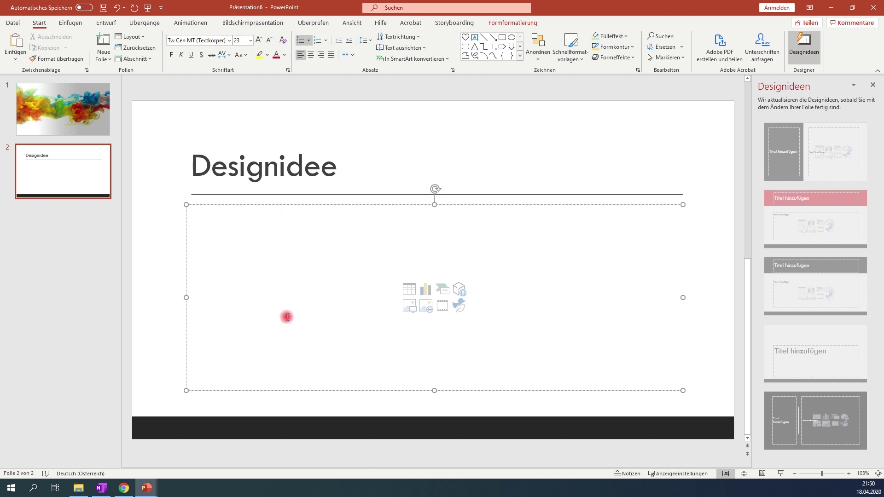
text(Umwelt )
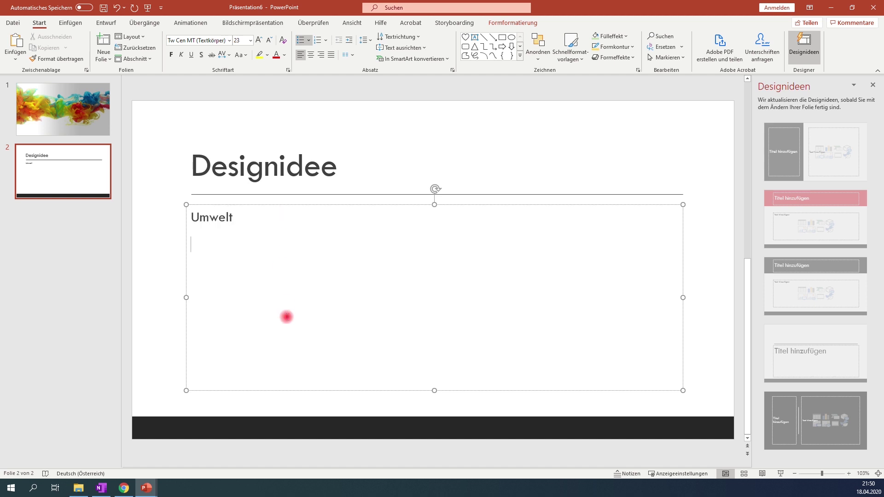
text(Deadlin)
text(e Denke)
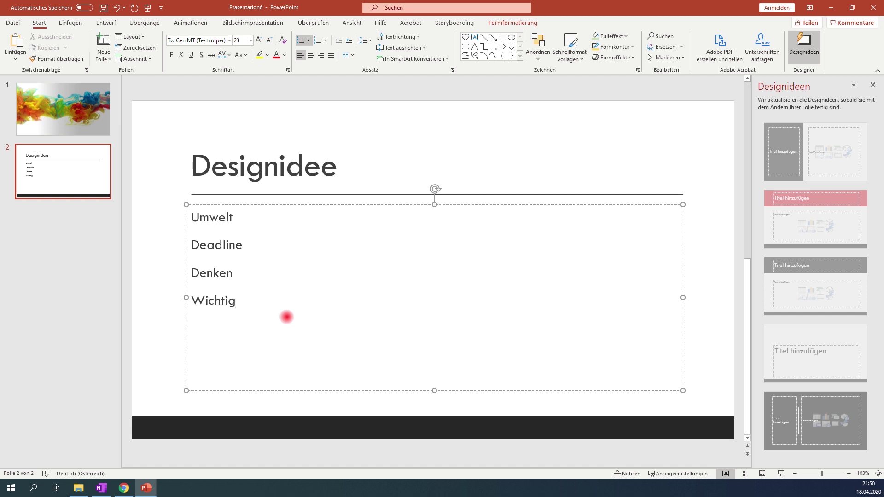
click(153, 364)
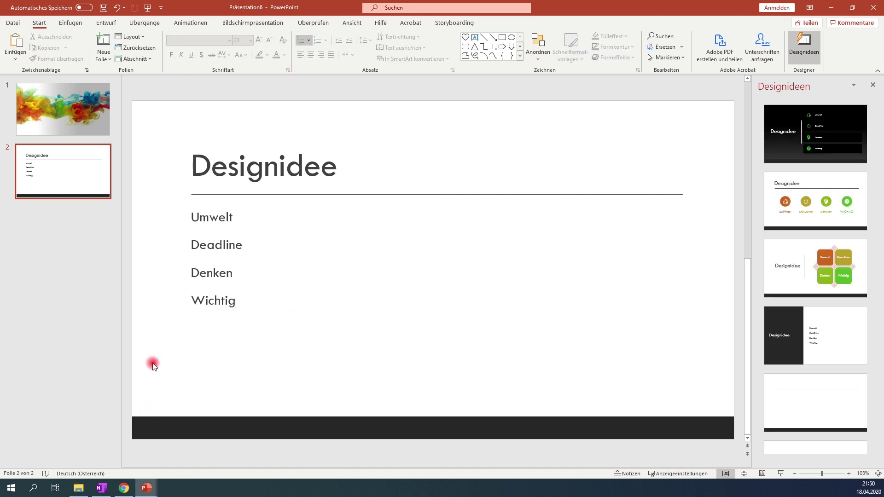
Apply the circular icon layout design idea to slide 2 and select the UMWELT recycle icon
scroll(802, 347, down, 2)
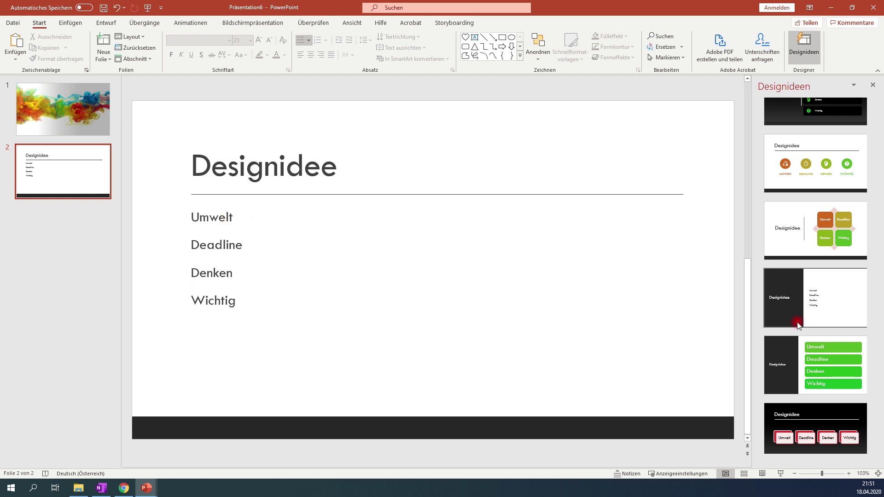
scroll(863, 327, up, 2)
scroll(862, 322, down, 2)
scroll(859, 300, down, 2)
scroll(854, 302, up, 3)
scroll(853, 305, up, 2)
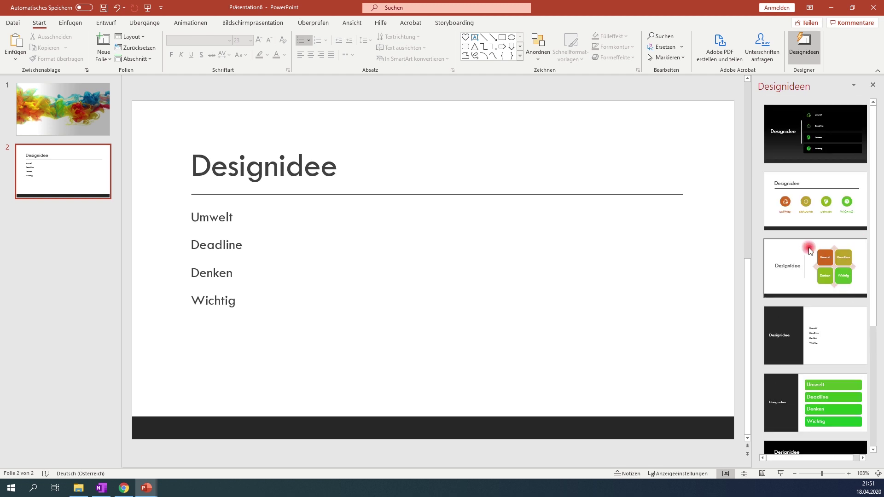
click(791, 206)
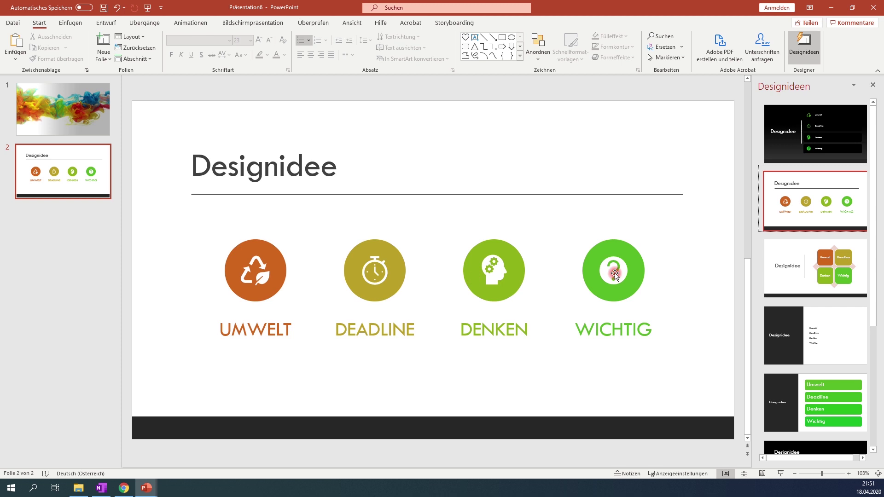
click(265, 278)
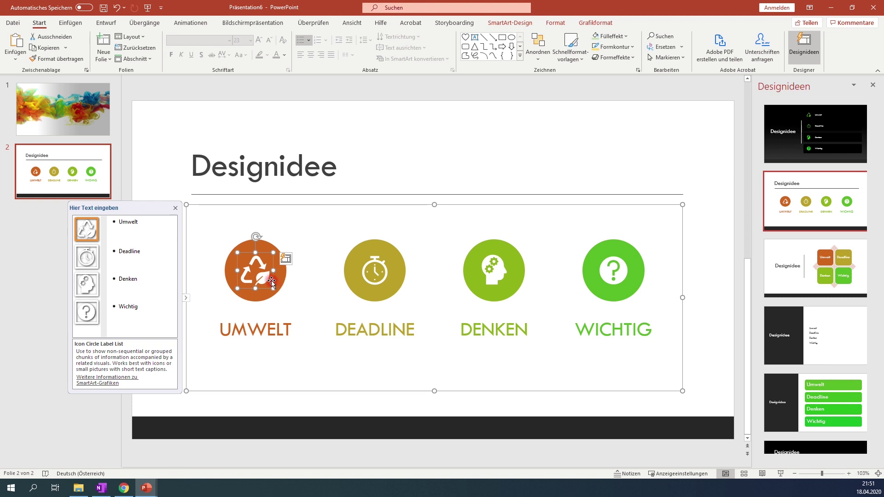
Select the UMWELT circle's icon and choose to replace it from the icon library
click(357, 272)
click(485, 273)
click(255, 271)
right_click(255, 273)
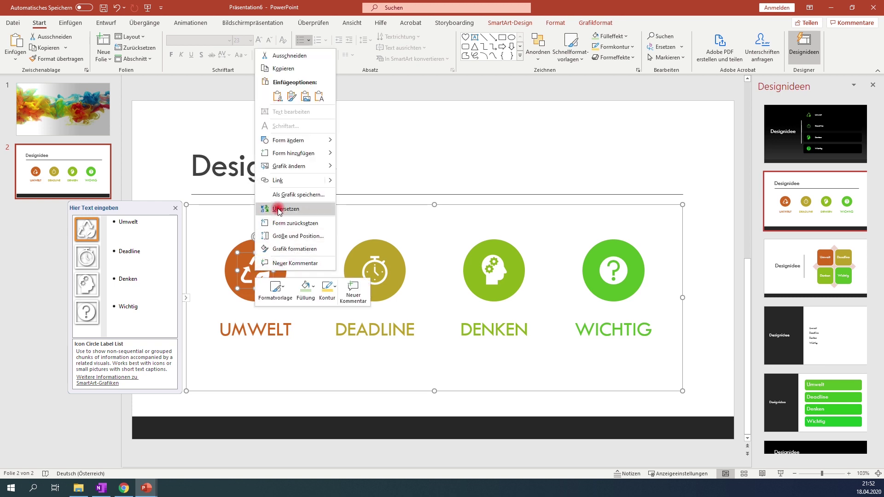
mouse_move(289, 166)
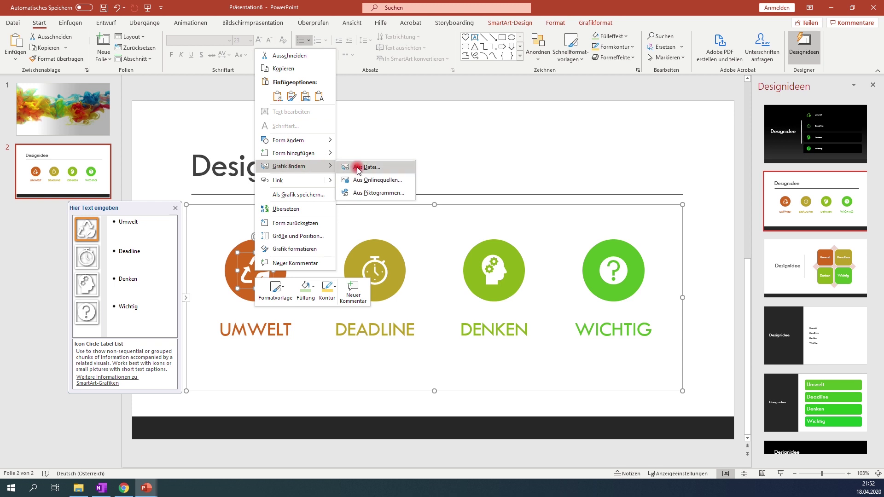
click(384, 194)
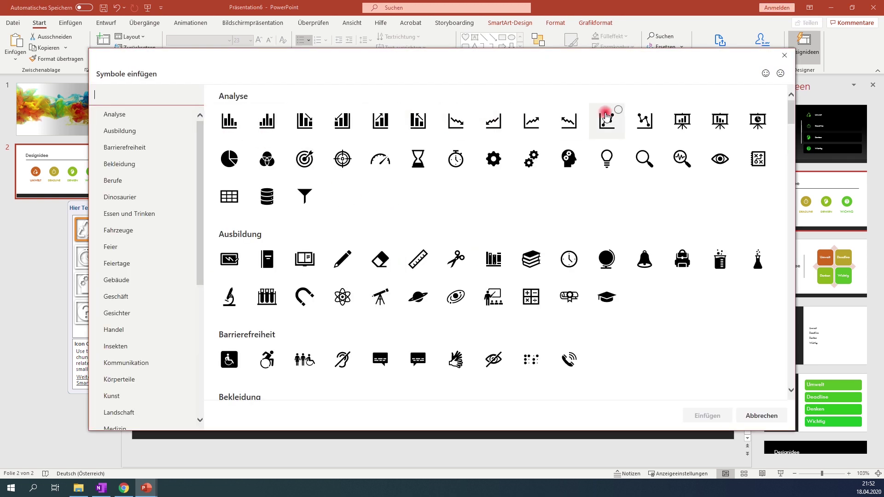
Search the icons for 'natur' and insert the forest icon into the UMWELT circle
scroll(552, 161, down, 3)
scroll(323, 208, down, 3)
scroll(371, 266, down, 2)
scroll(460, 272, down, 3)
scroll(456, 267, up, 2)
scroll(213, 139, up, 2)
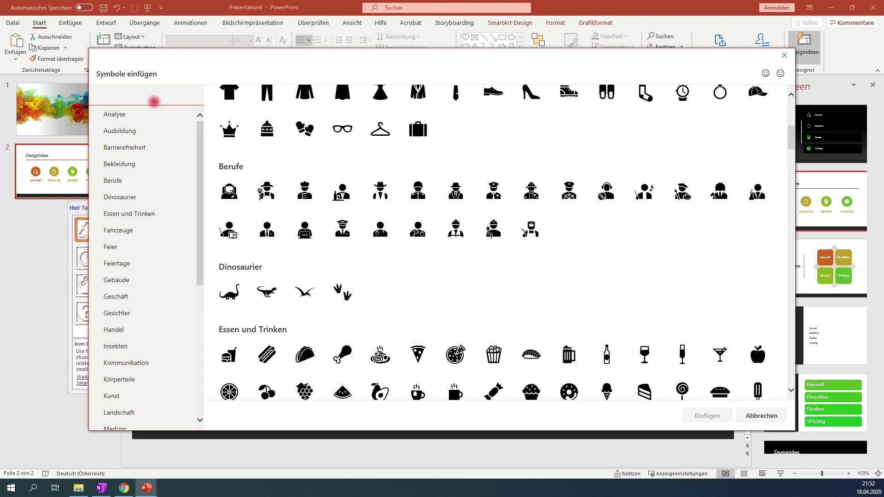
click(146, 99)
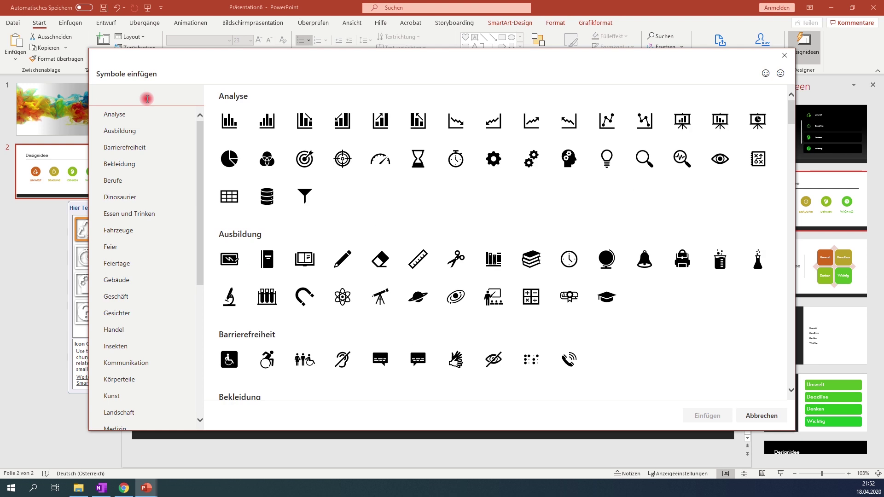
text(natur)
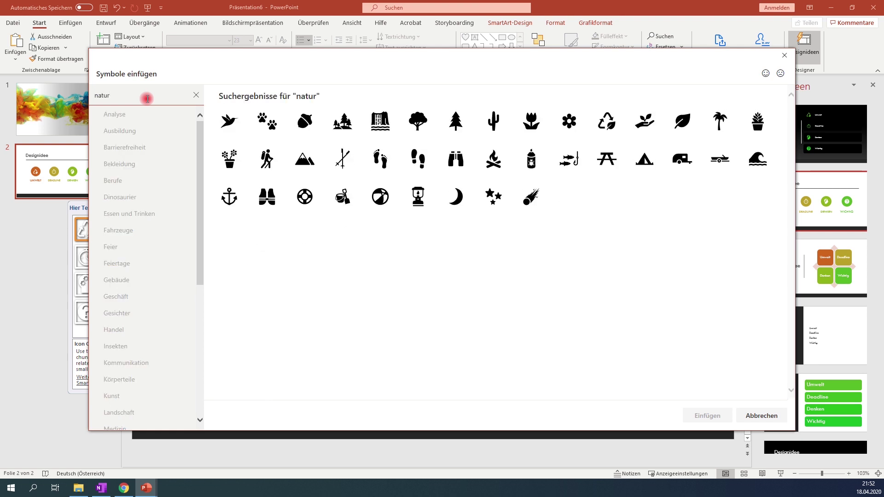
mouse_move(455, 120)
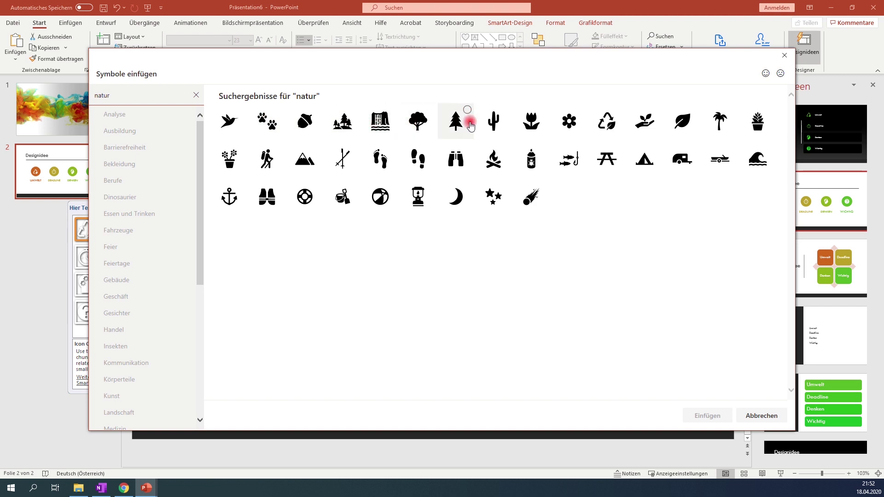
click(343, 124)
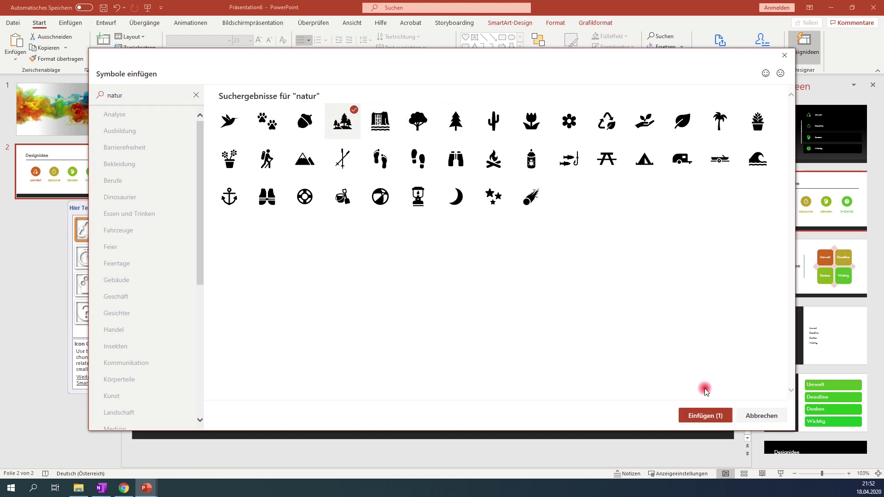
click(700, 420)
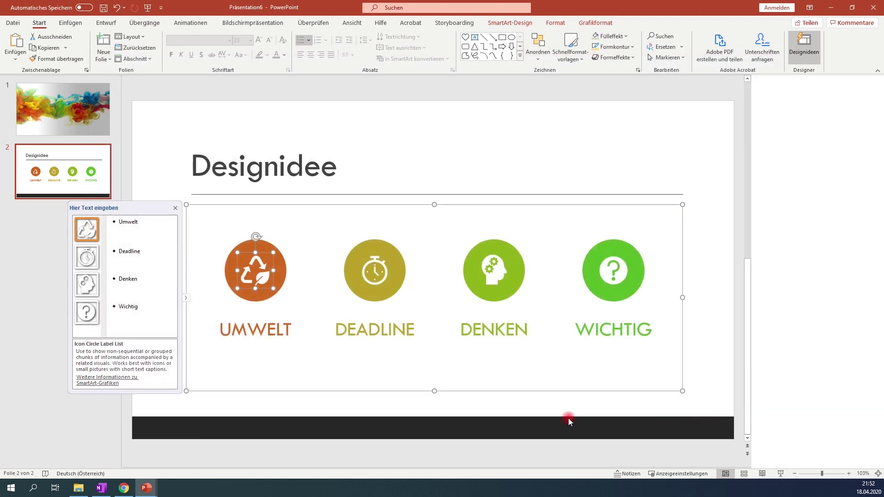
Select the new forest icon, then the whole SmartArt graphic
click(324, 235)
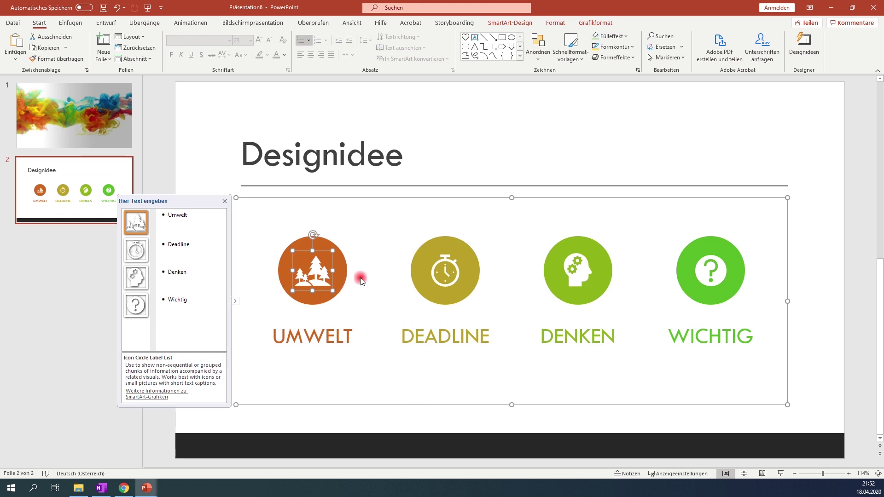
click(451, 181)
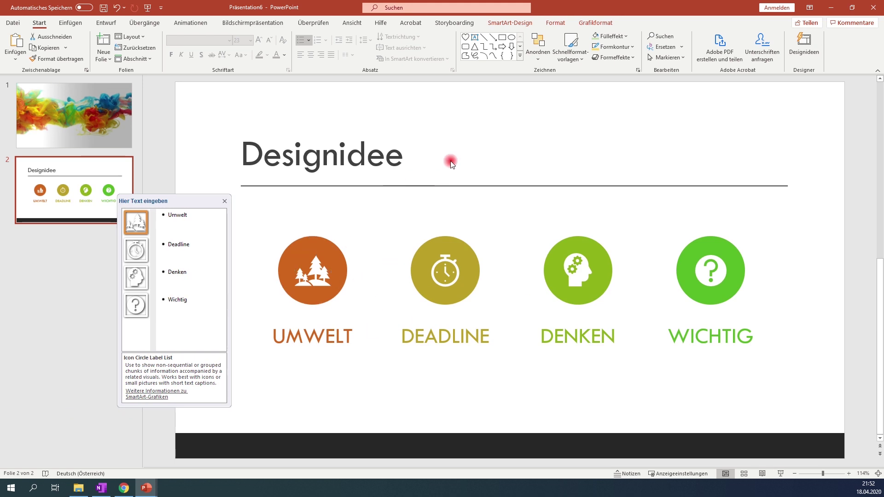
click(310, 275)
click(370, 365)
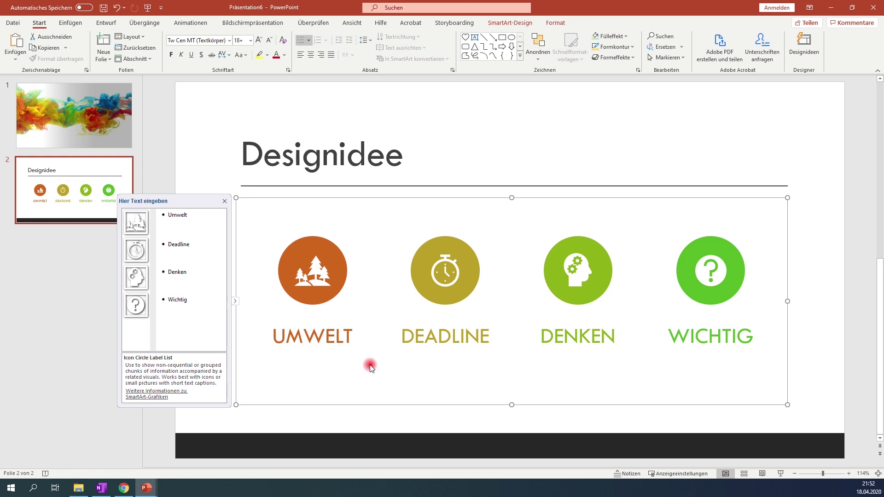
Add a new third slide after the Designidee slide
click(103, 42)
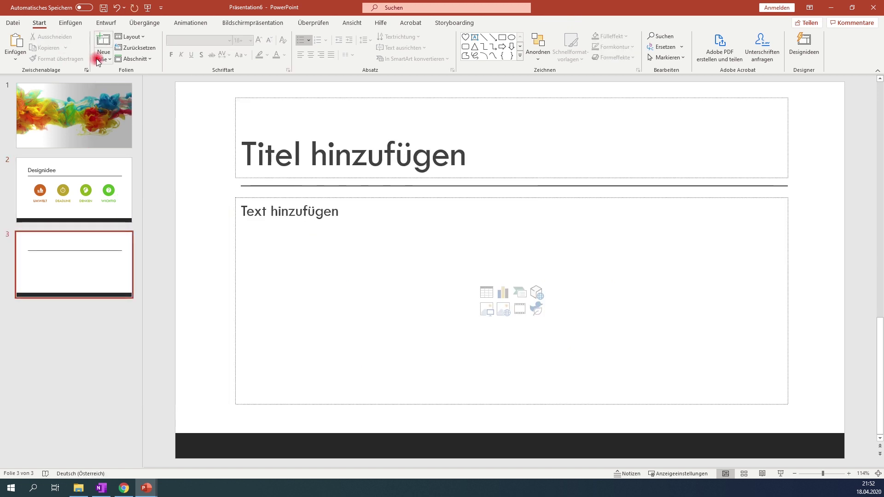
click(68, 22)
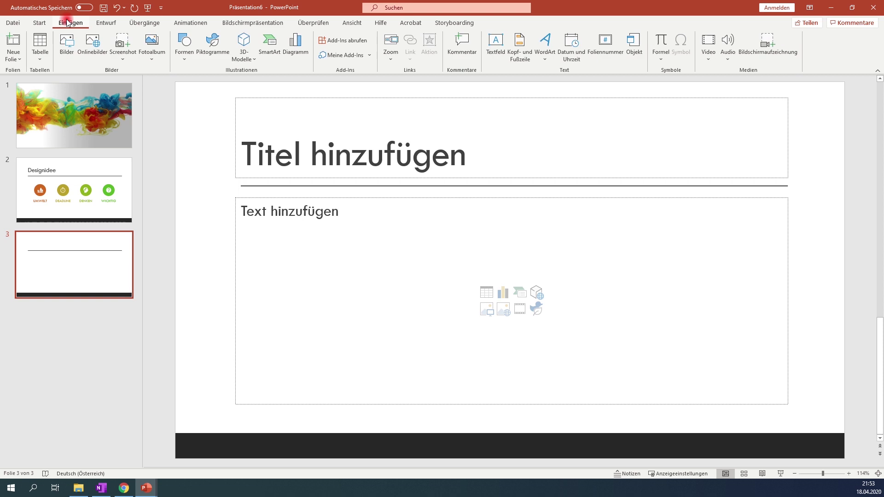
click(42, 53)
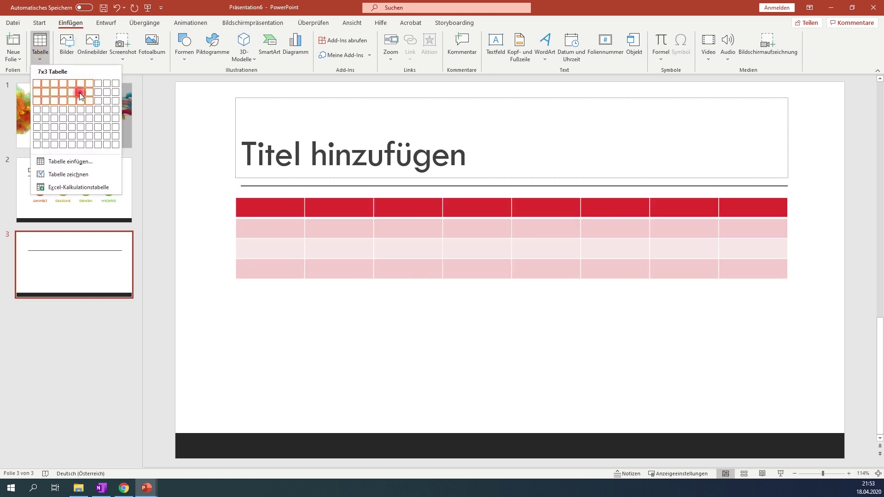
click(68, 52)
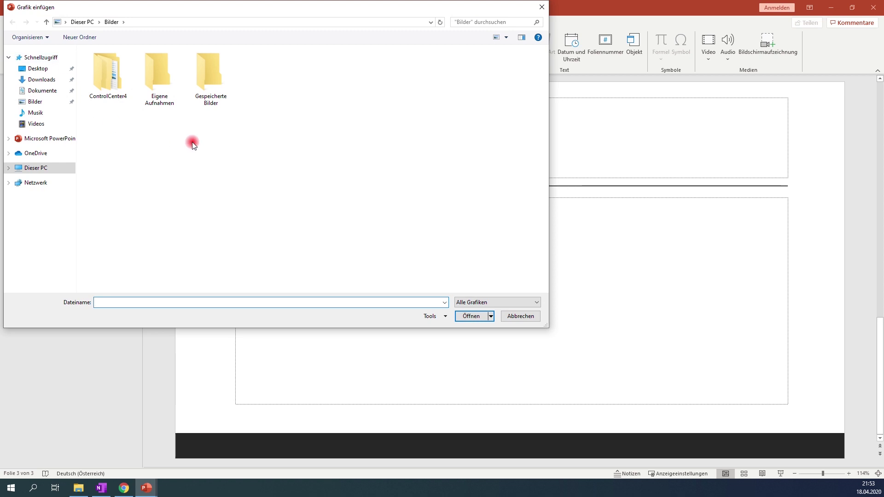
click(542, 7)
Insert the 'tiger' online photo of a tiger in snow, shrink it and move it right
click(90, 46)
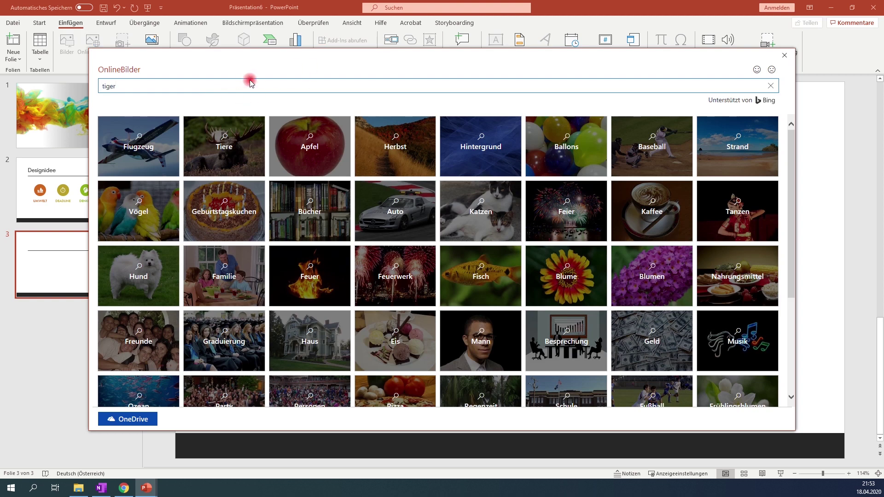
key(Return)
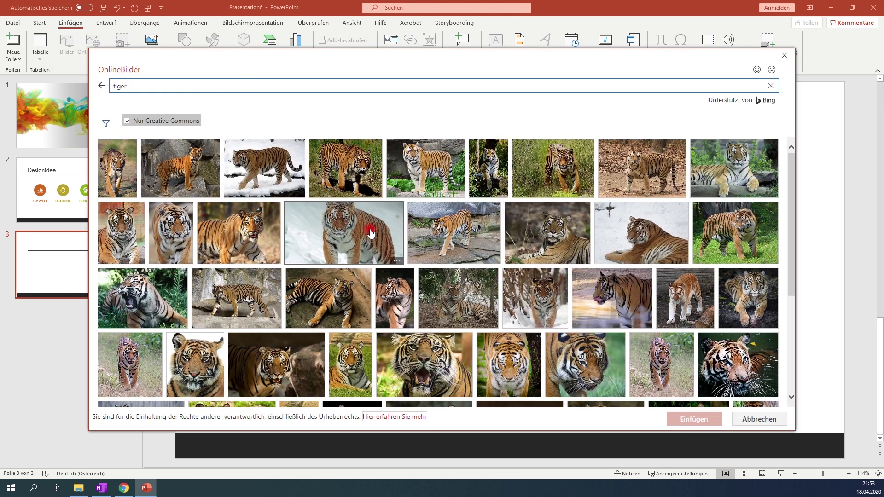
click(341, 230)
click(694, 419)
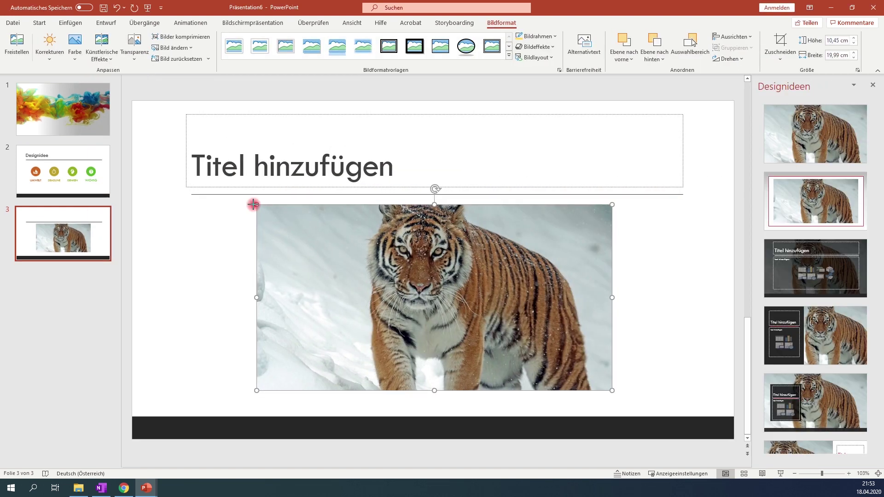
drag(265, 209, 334, 246)
drag(480, 286, 553, 266)
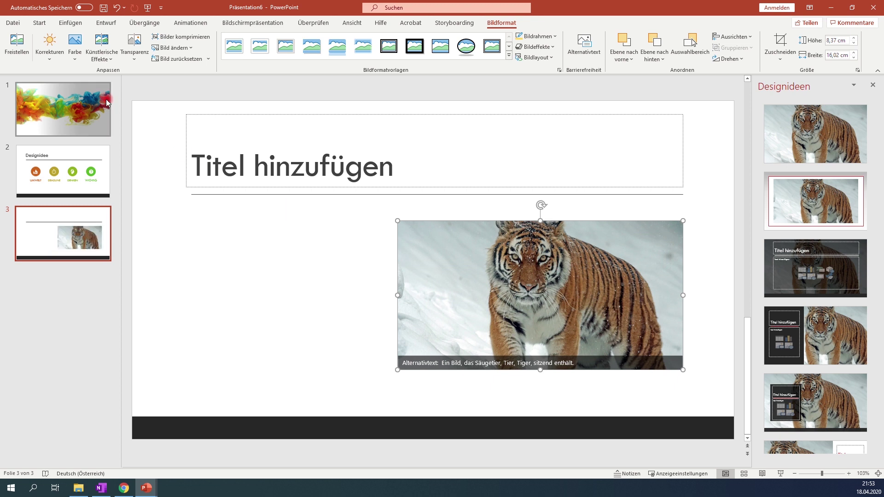
click(70, 22)
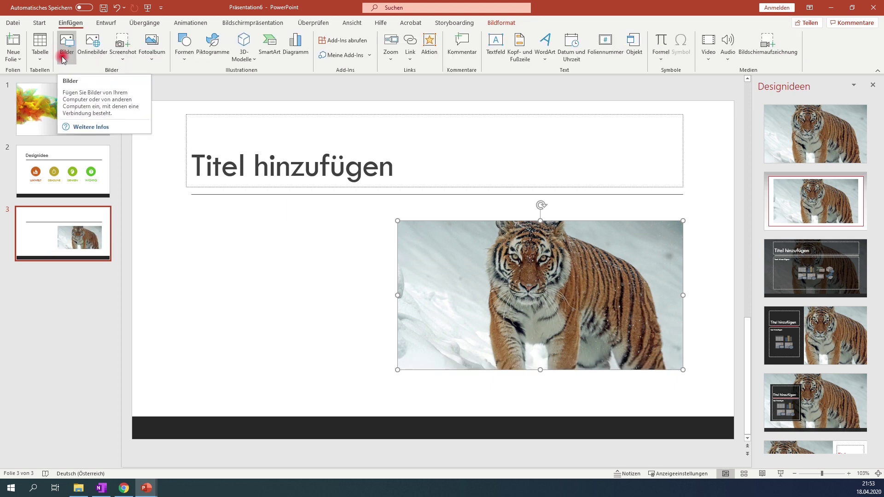
Open the Onlinevideo address prompt, then switch to the YouTube video in Chrome
click(708, 58)
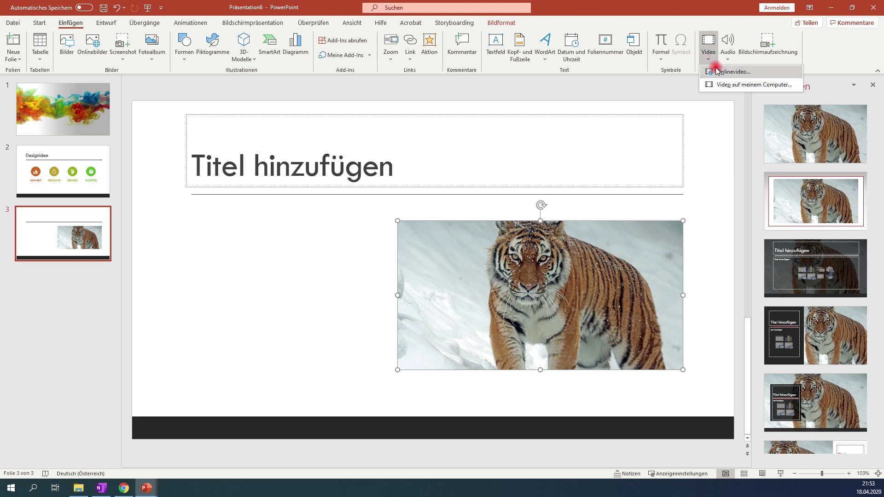
click(717, 72)
click(300, 236)
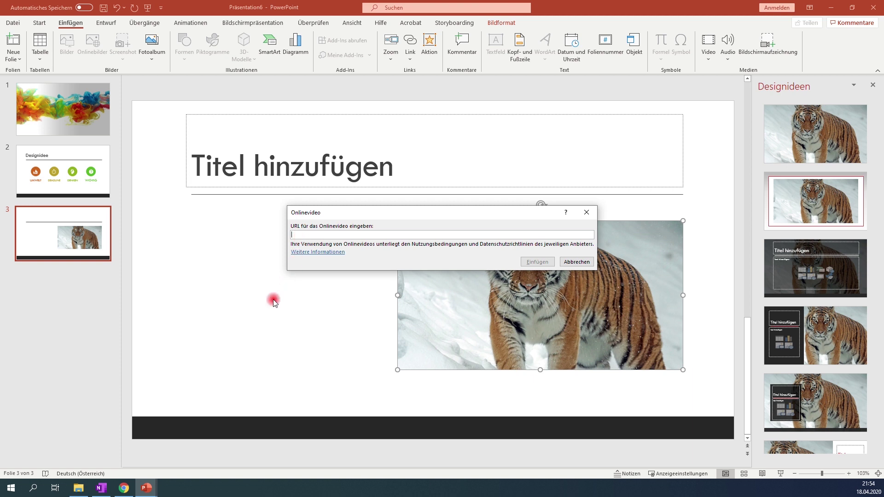
click(123, 489)
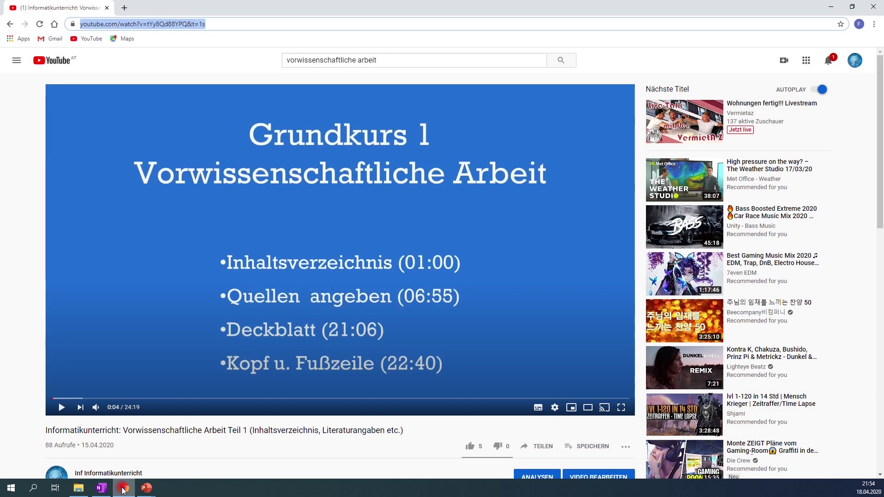
Briefly play and pause the video, copy its address from the address bar, and minimise Chrome
click(51, 245)
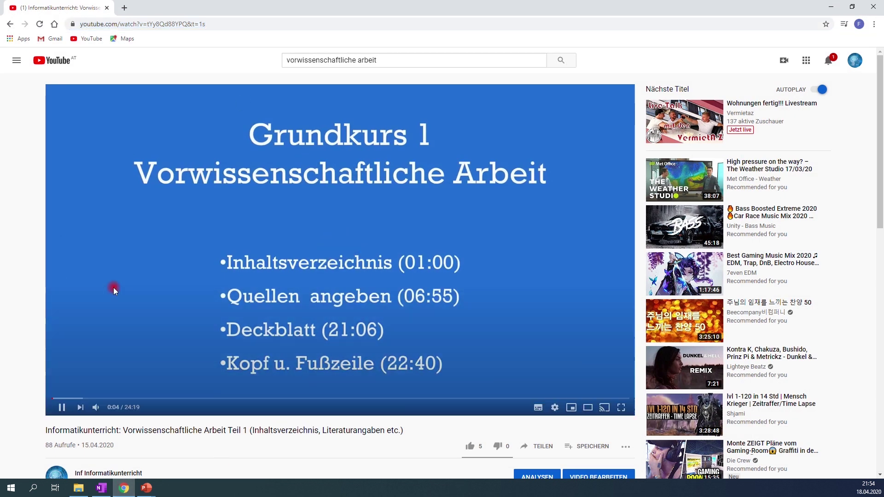
click(123, 363)
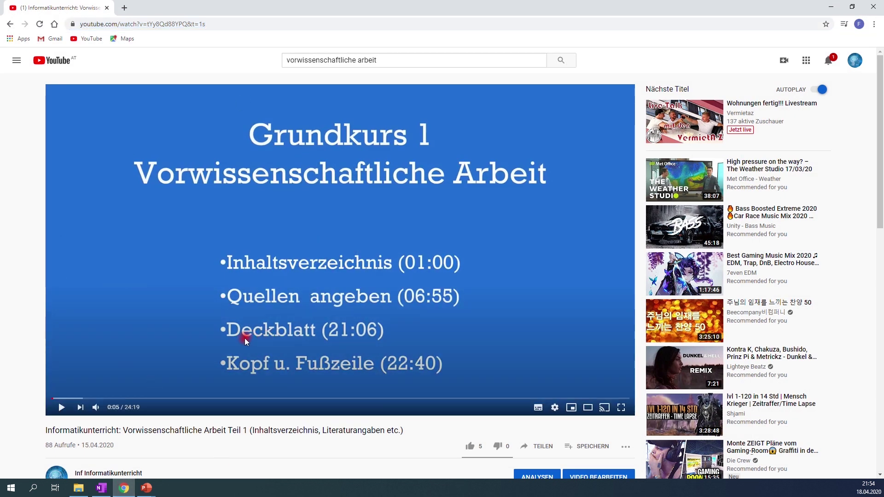
click(92, 24)
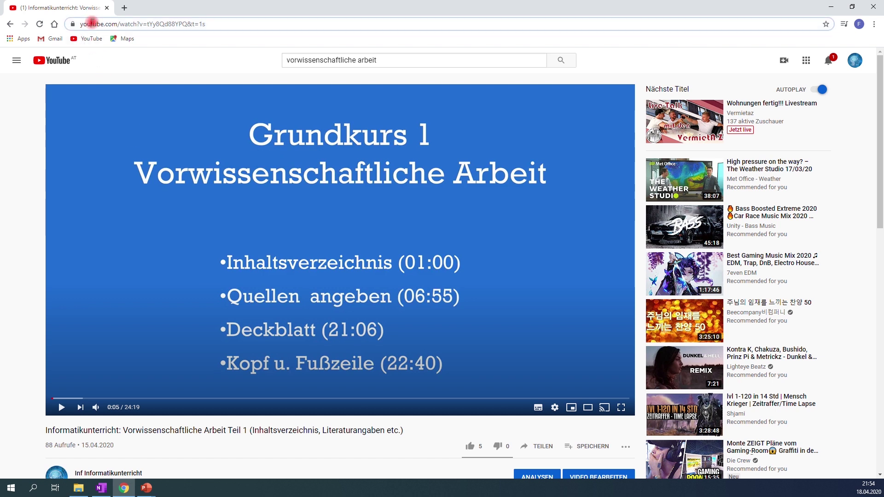
click(827, 9)
Paste the YouTube link to embed the video on slide 3, then move it left and shrink it
text(https://www.youtube.com/watch?v=tYy8Qd88YPQ&t=1s)
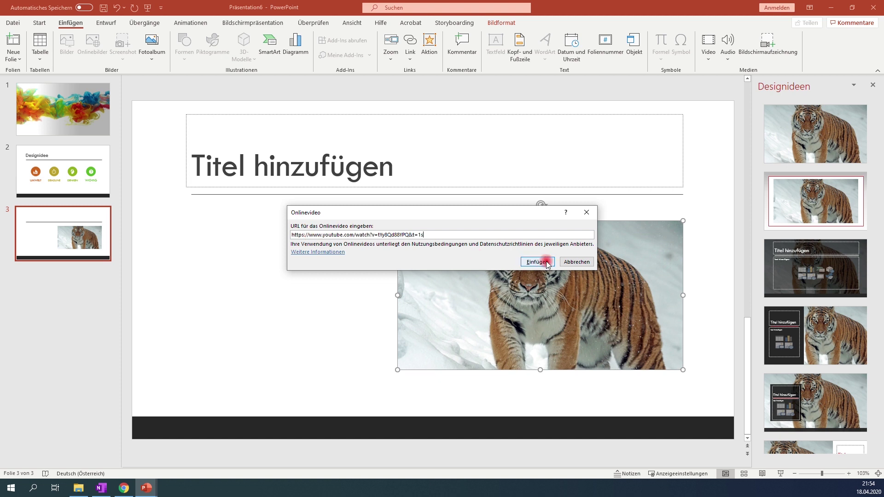
click(544, 261)
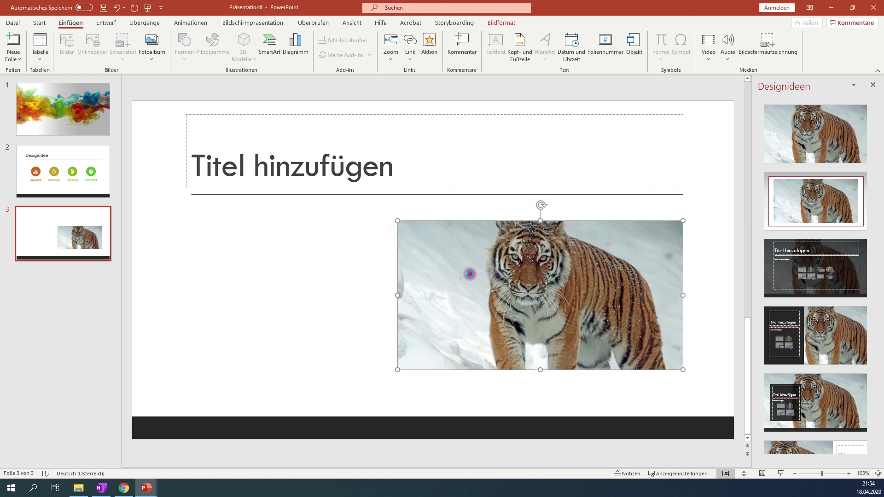
drag(456, 270, 335, 273)
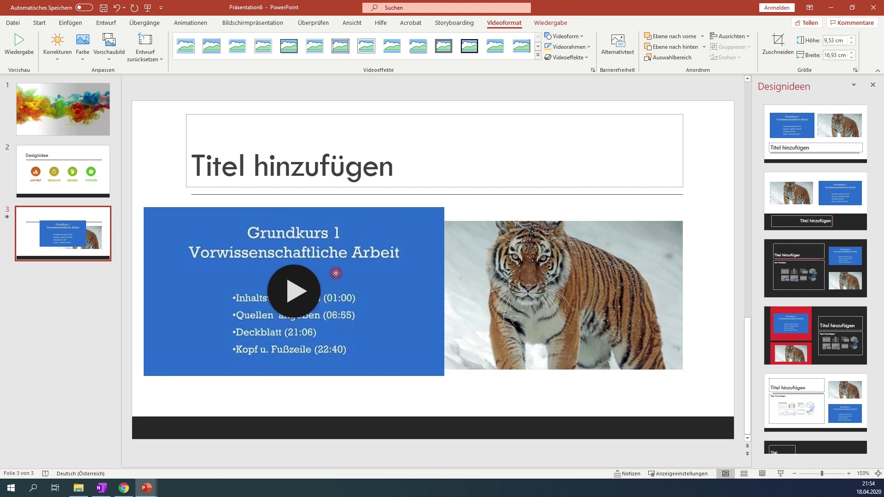
drag(444, 207, 355, 255)
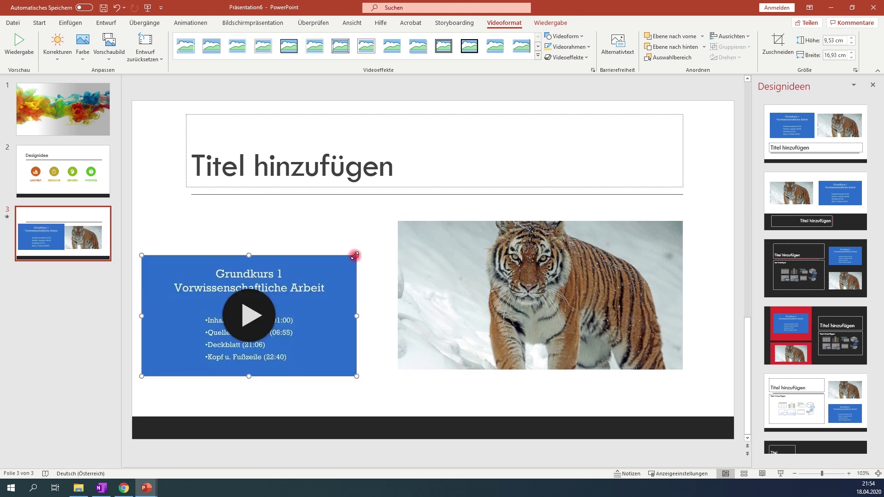
Align the video beside the tiger photo and draw a 'Textfeld' text box below it
drag(328, 288, 348, 267)
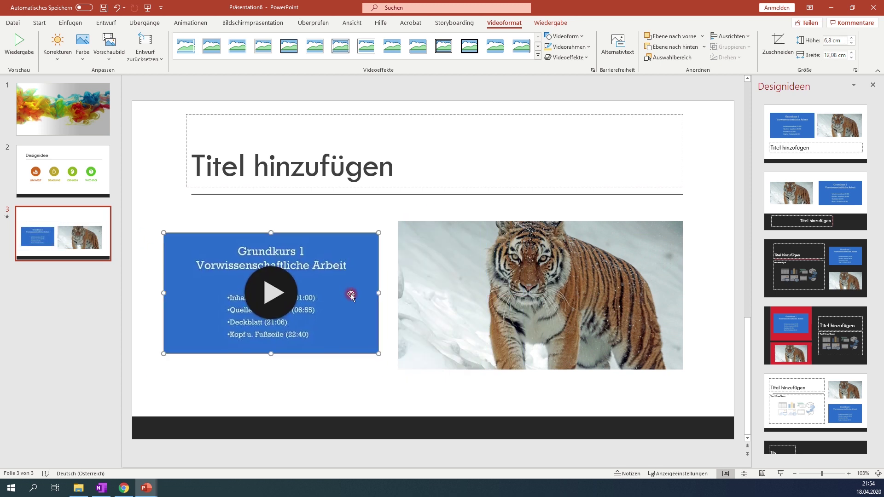
click(368, 385)
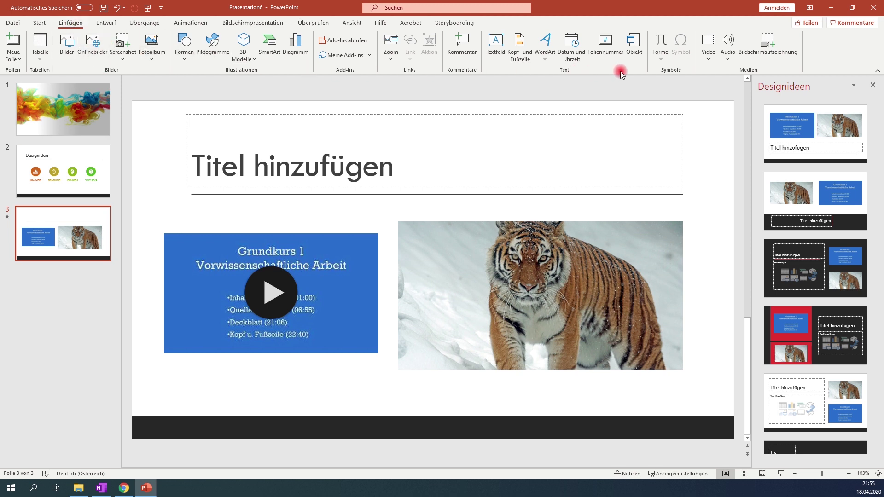
click(489, 44)
drag(182, 385, 523, 404)
text(Textfeld)
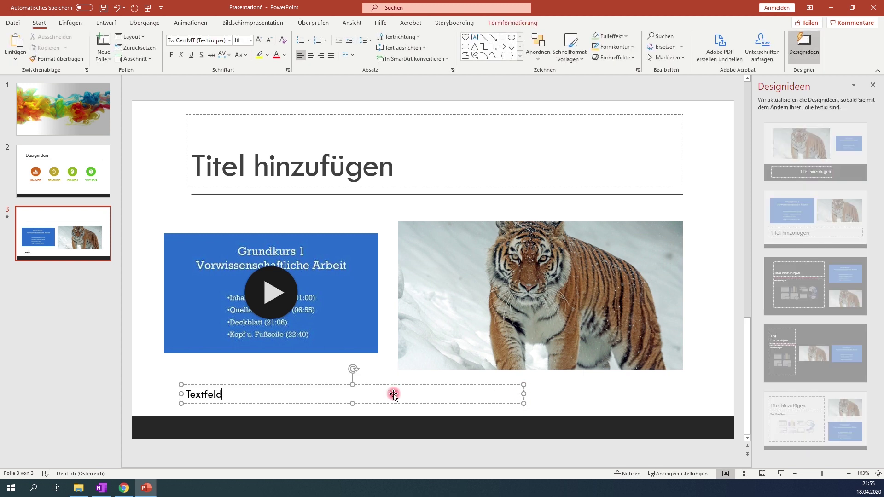
click(164, 404)
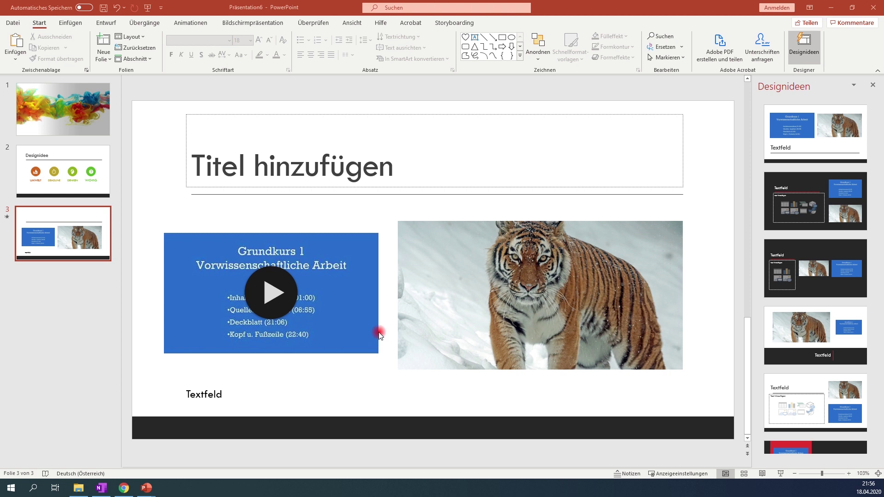
Drag slide thumbnails so the colourful title slide is first and Designidee second
click(64, 120)
click(63, 162)
click(63, 213)
click(65, 190)
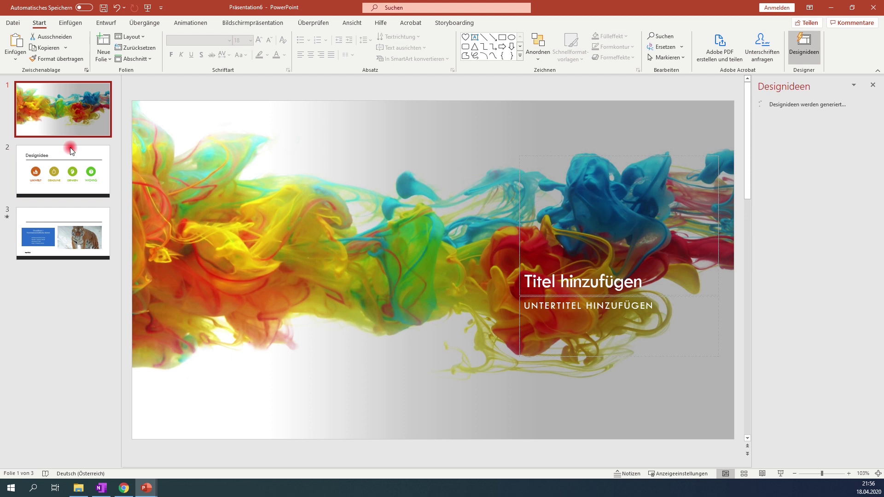
drag(67, 126, 69, 184)
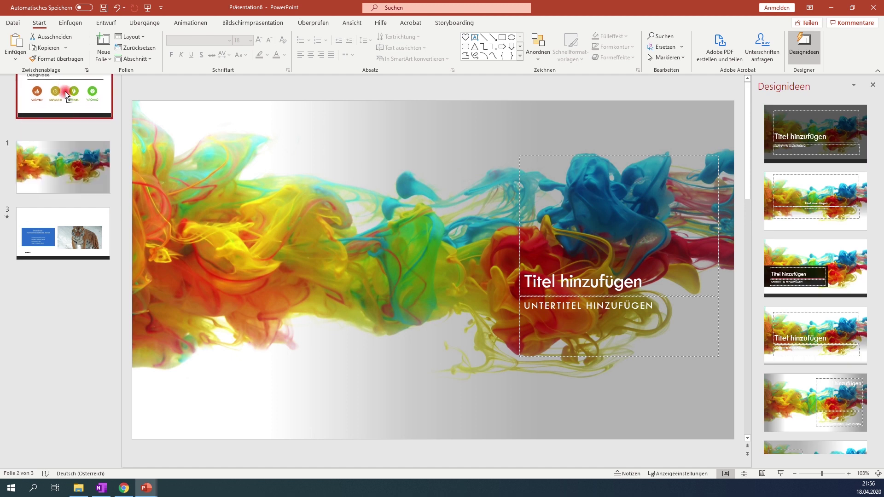
drag(72, 229, 81, 165)
drag(86, 256, 90, 170)
drag(87, 120, 93, 208)
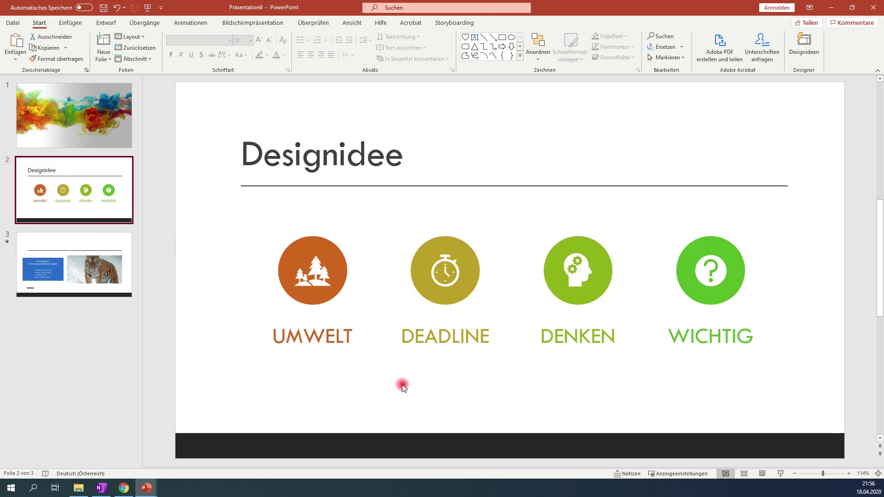
In Slide Sorter, fix the order to title, Designidee, tiger, then return to Normal view on slide 1
click(745, 475)
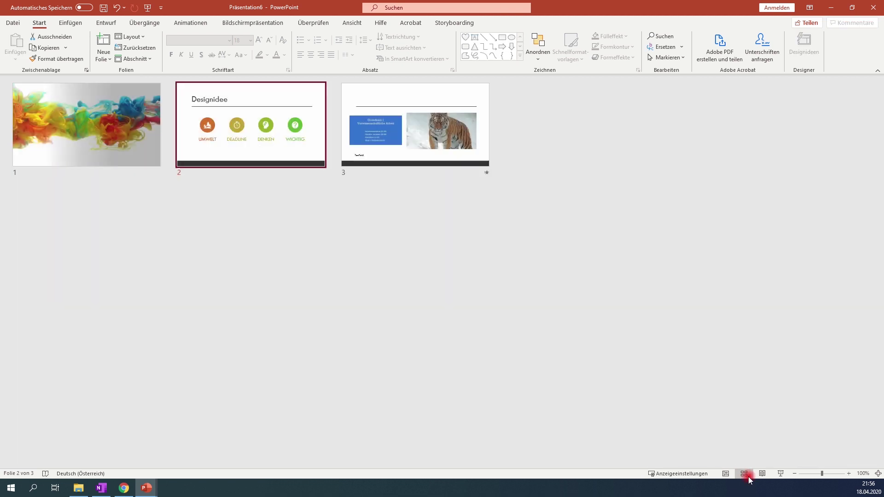
drag(418, 118, 213, 117)
drag(401, 129, 212, 129)
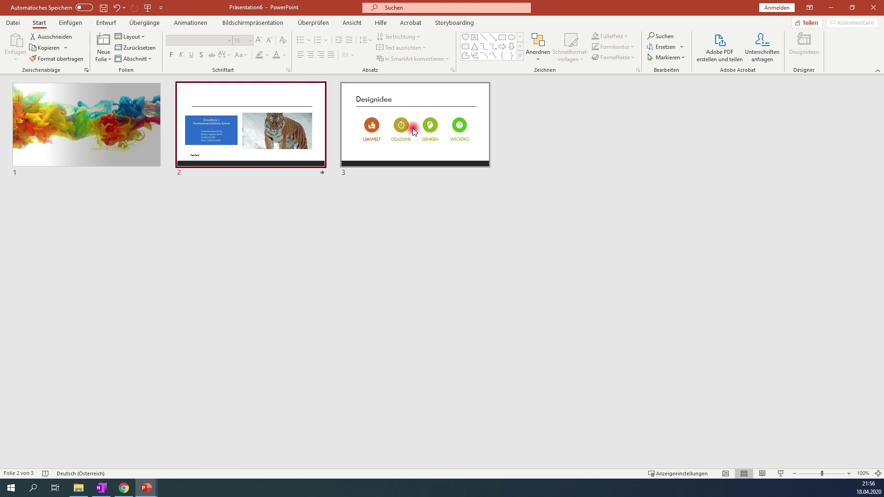
click(119, 134)
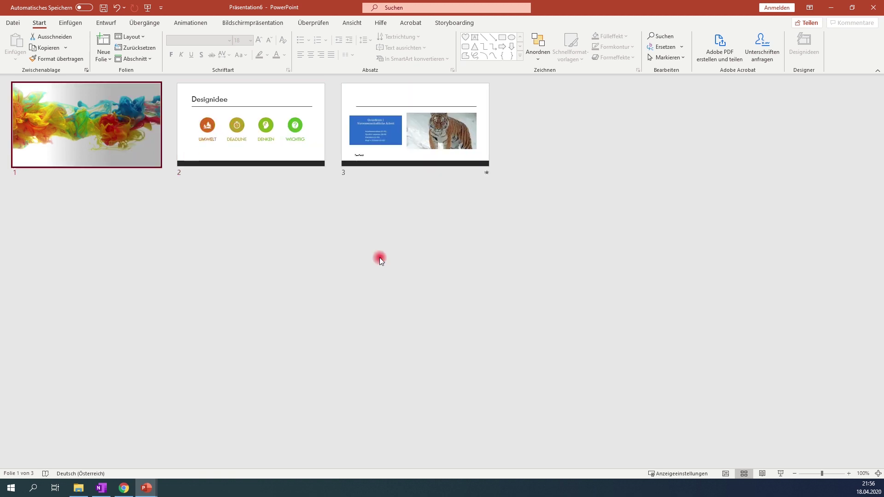
click(726, 474)
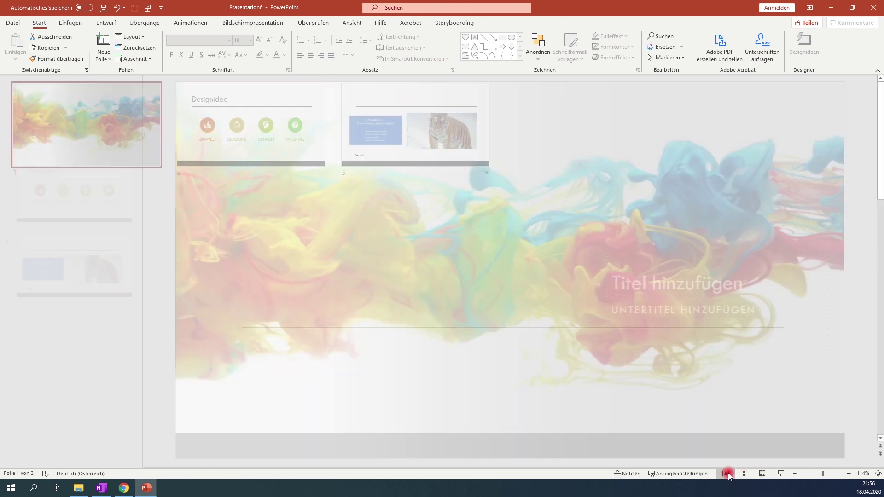
Run the slide show to the tiger slide and play the embedded video from about 3:39
click(781, 474)
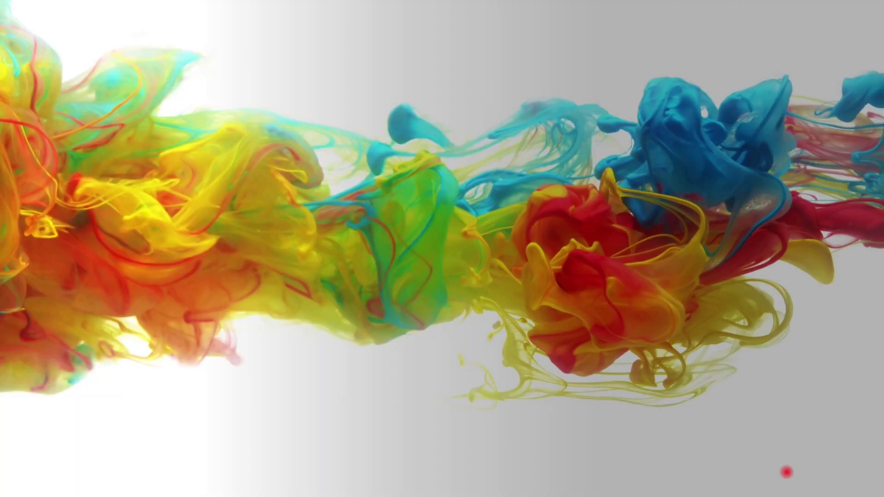
click(787, 471)
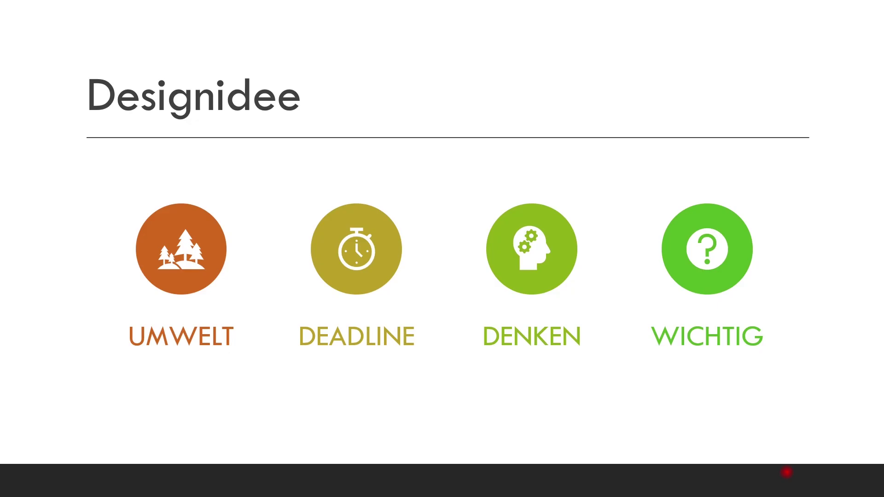
click(787, 472)
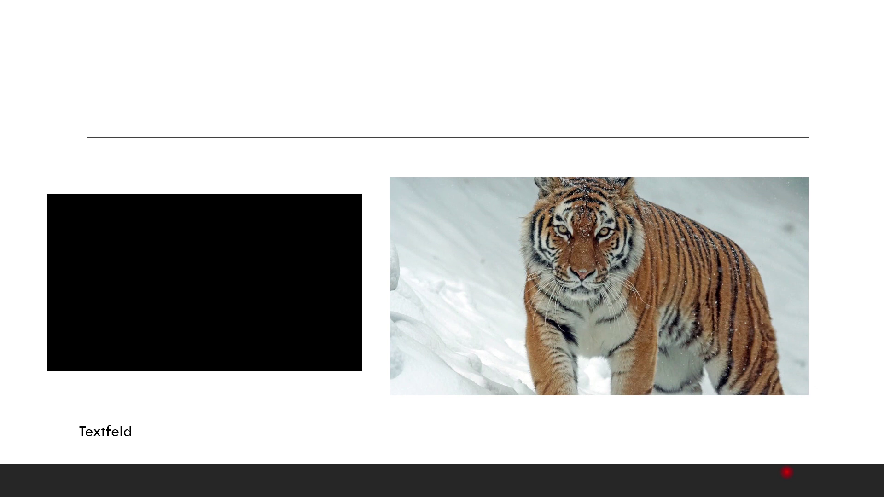
key(Left)
click(200, 274)
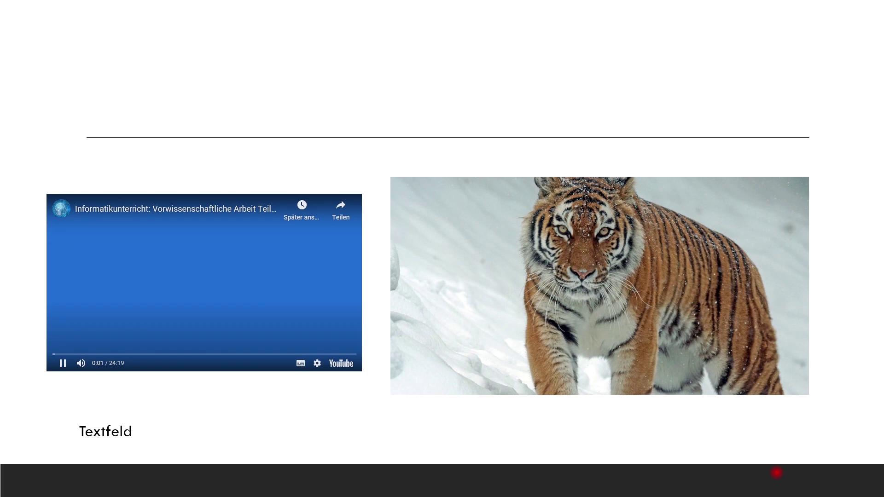
click(99, 354)
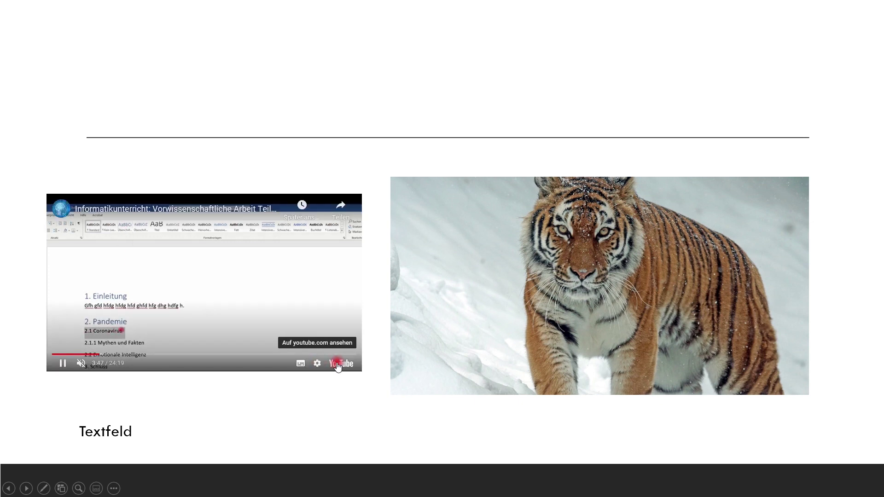
Open the video on youtube.com, pause it, toggle fullscreen, then minimise Chrome back to the show
click(339, 364)
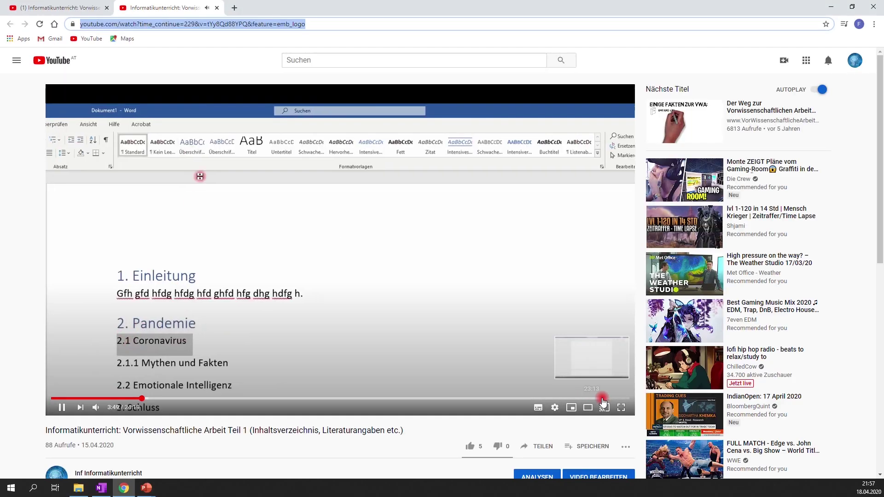
click(466, 344)
click(622, 407)
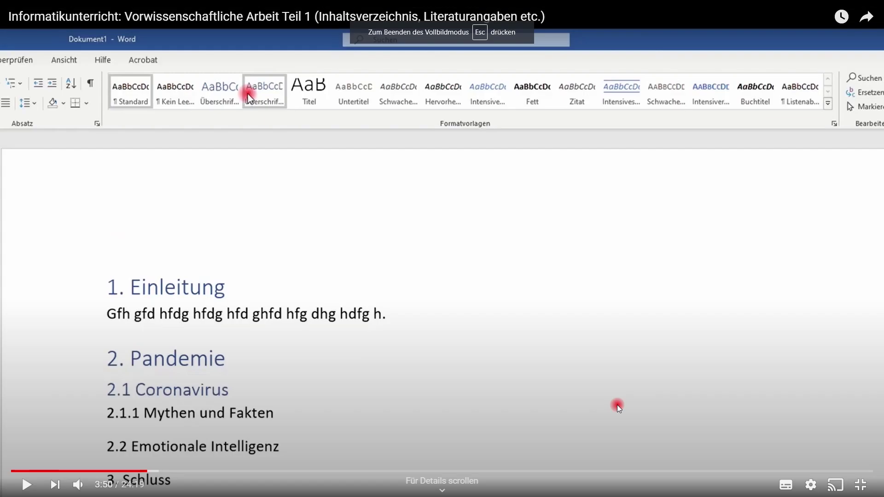
key(Escape)
click(834, 6)
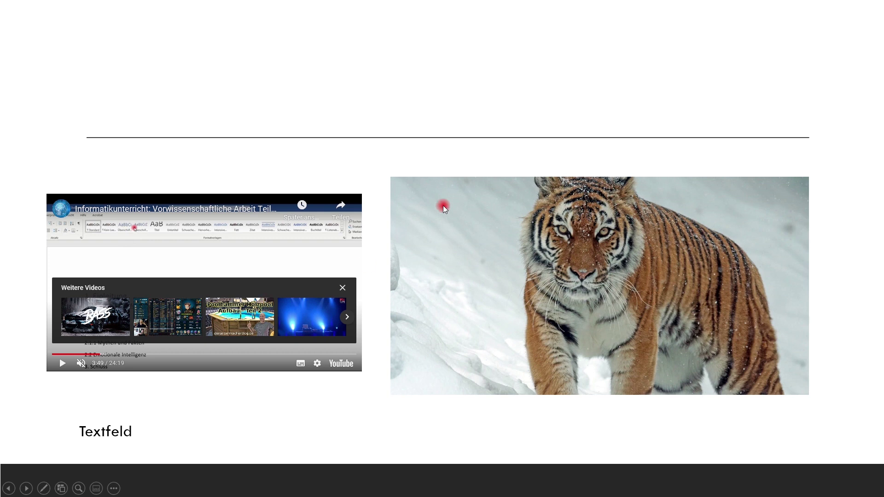
End the show, restart it from the title slide, step through to the tiger slide and back, then exit
key(Escape)
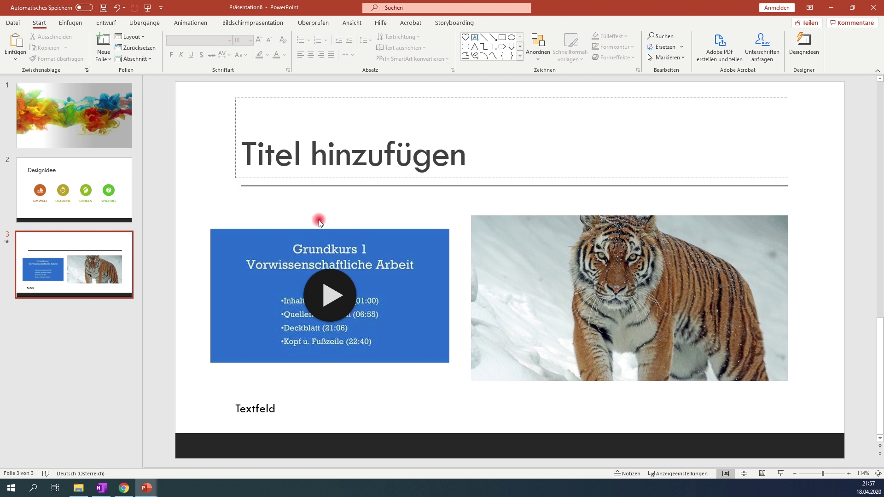
click(102, 126)
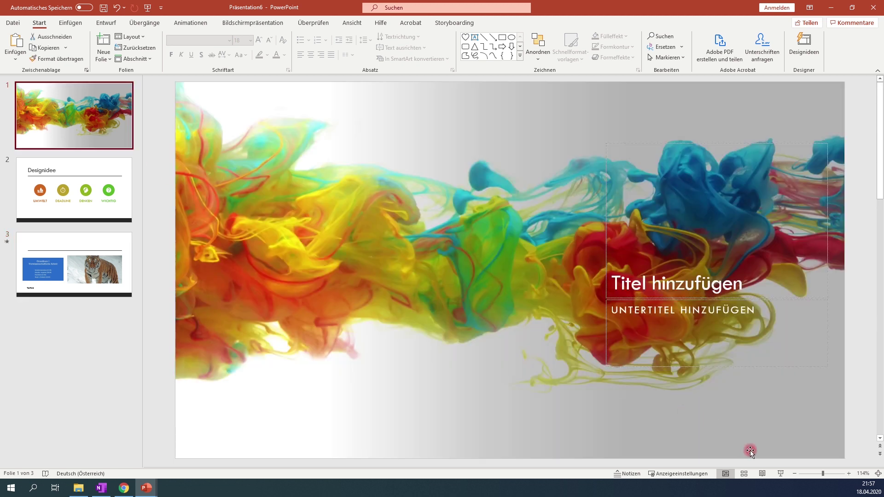
click(780, 474)
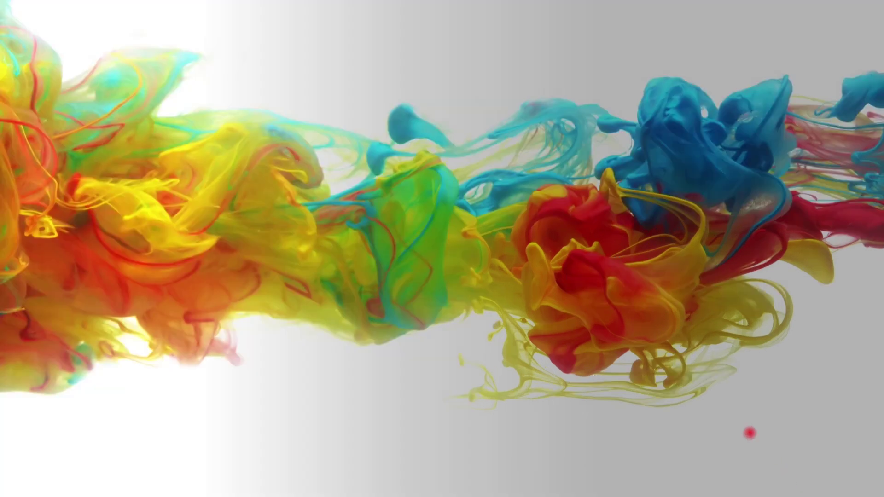
click(749, 433)
click(750, 433)
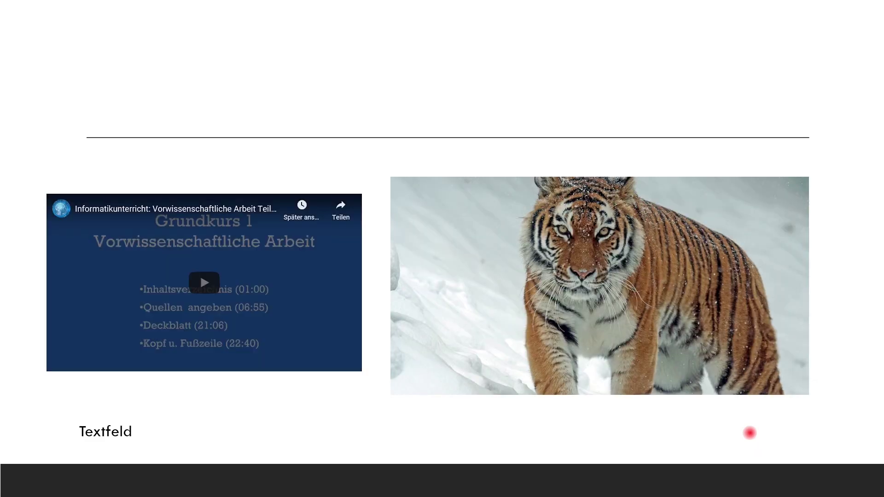
key(Left)
key(Left)
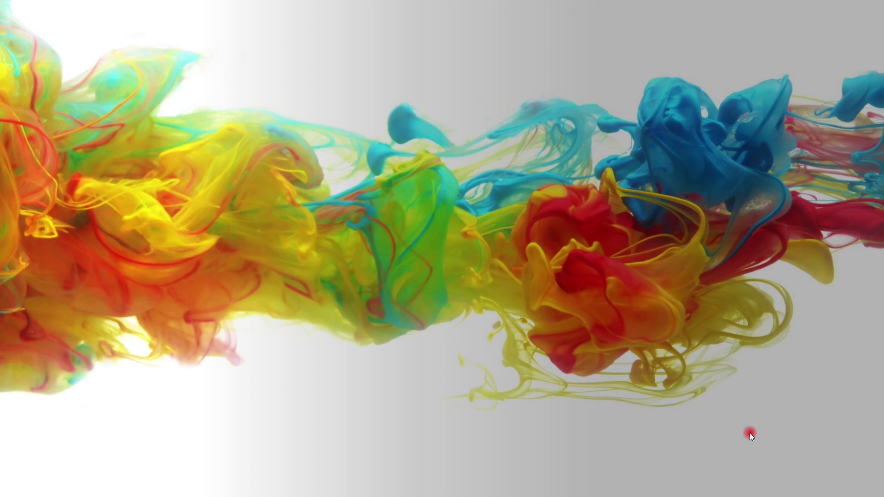
key(Escape)
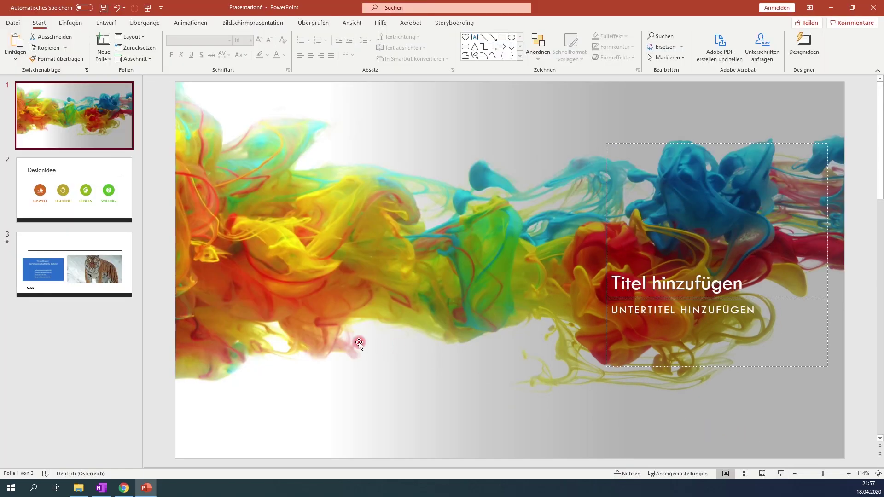
Give the title slide the Umfallen transition after trying Bedecken and Blitz
click(78, 120)
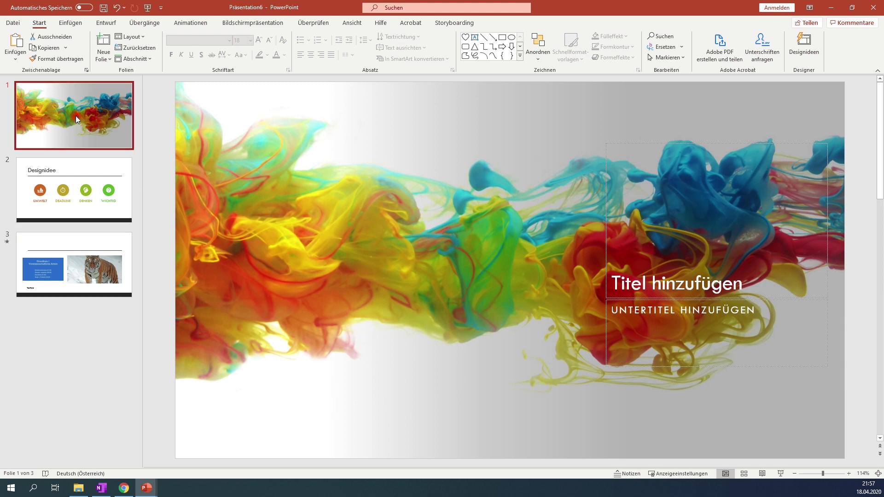
click(136, 23)
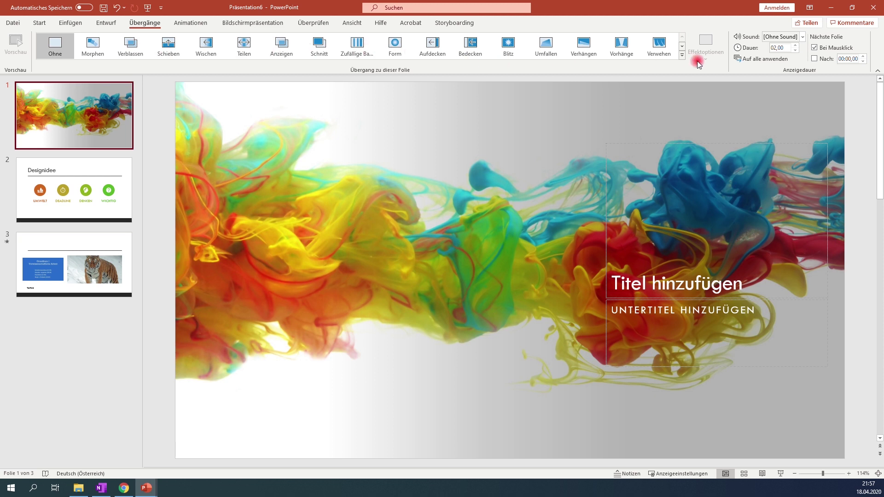
click(682, 55)
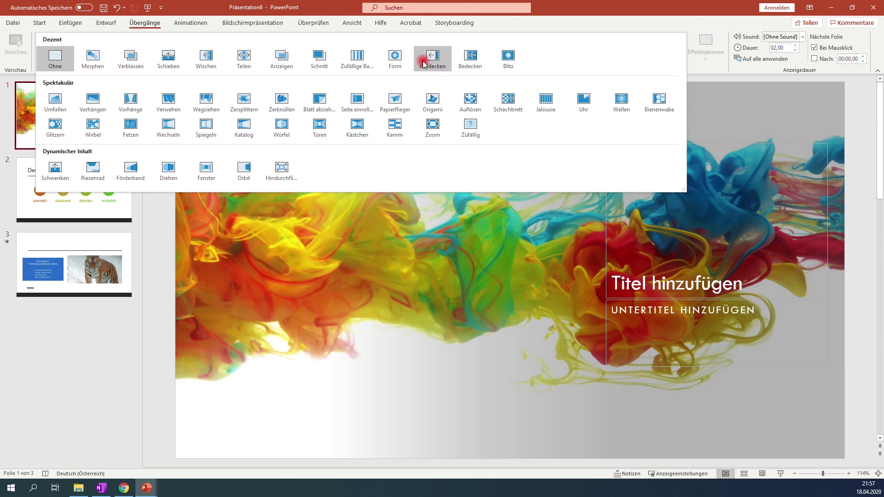
click(483, 59)
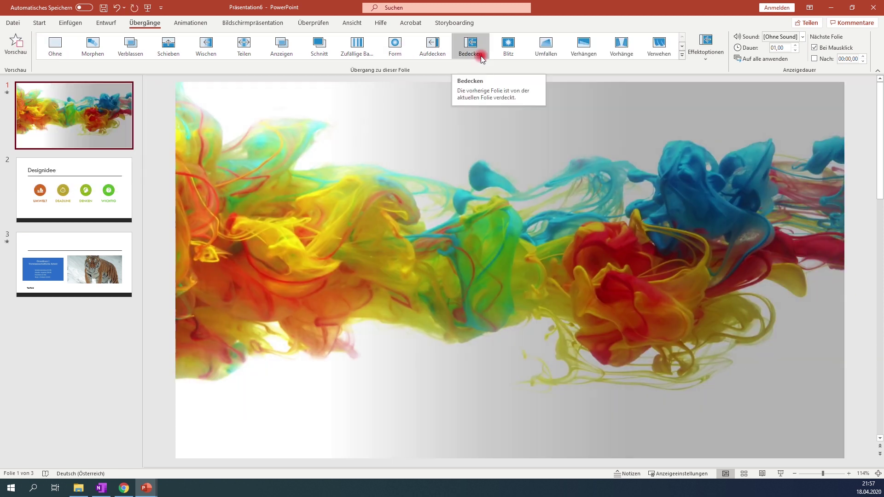
click(509, 53)
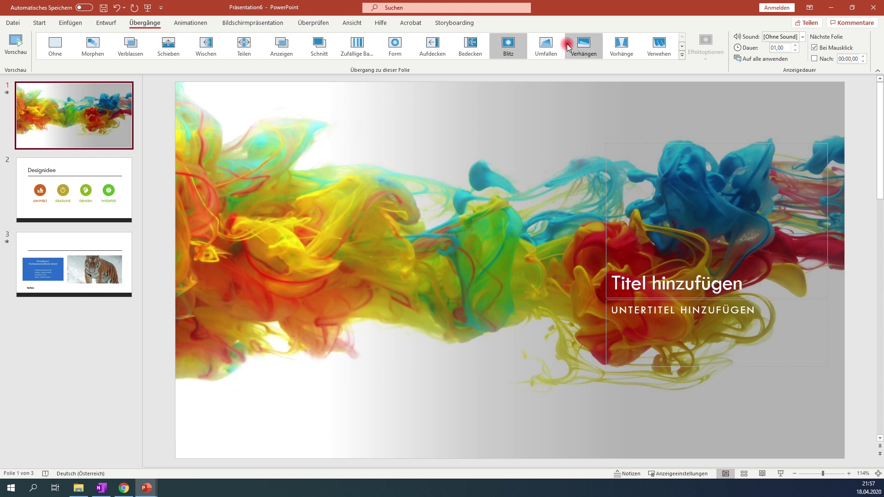
click(547, 49)
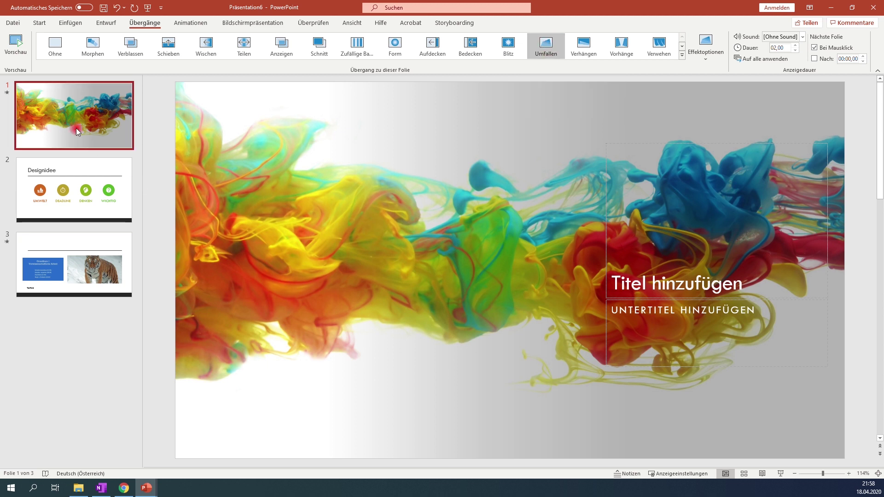
Preview the transition in a slide show, then select the Designidee slide
click(780, 474)
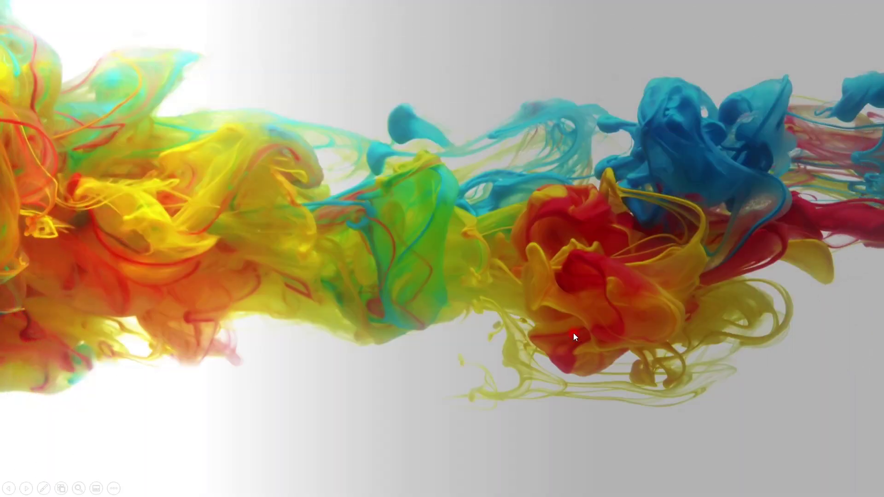
key(Escape)
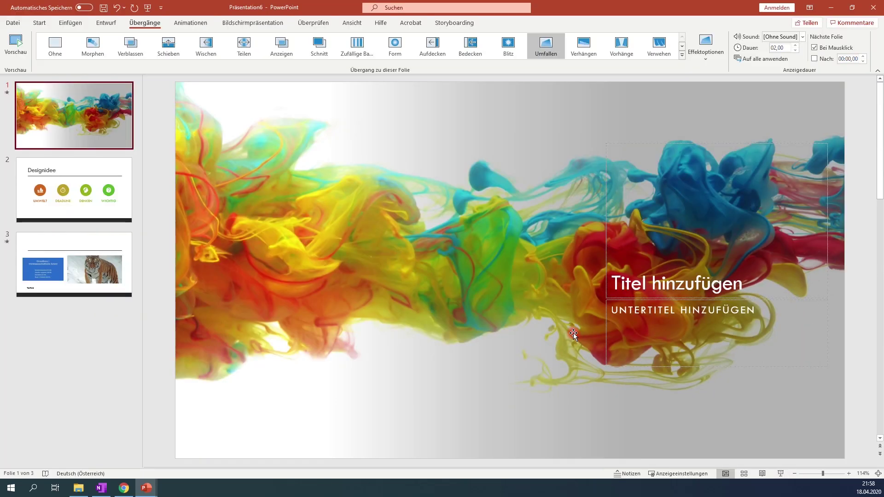
click(91, 193)
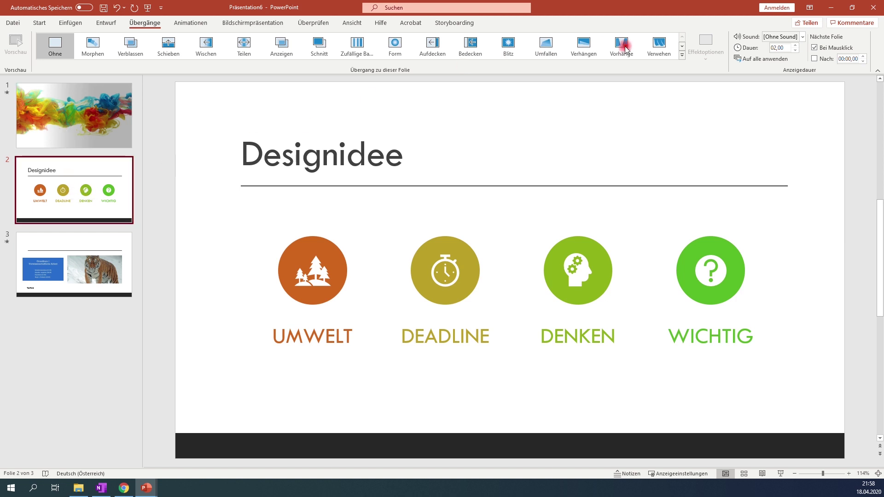
Apply Morphen to the Designidee slide, then play the show from slide 1 to slide 2
click(682, 55)
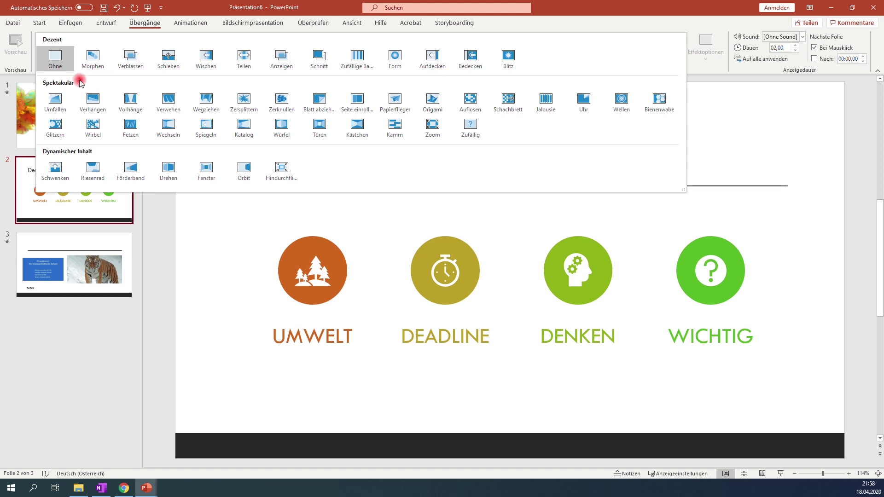
click(92, 54)
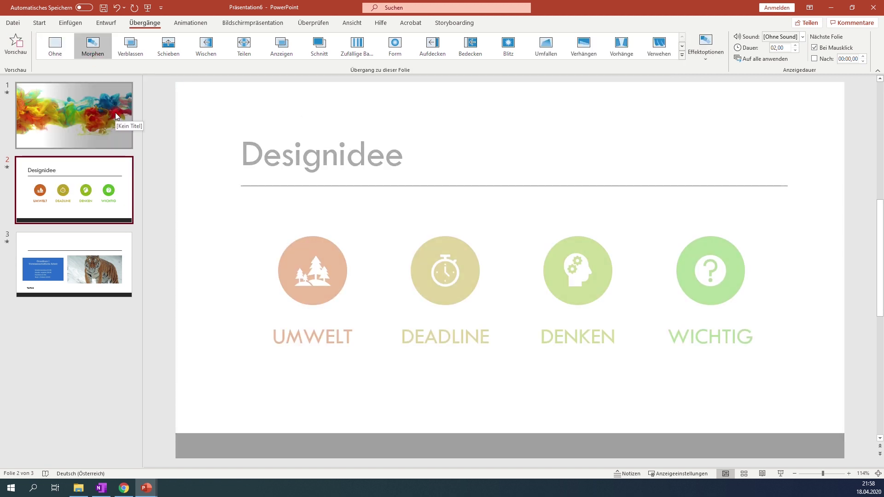
click(116, 113)
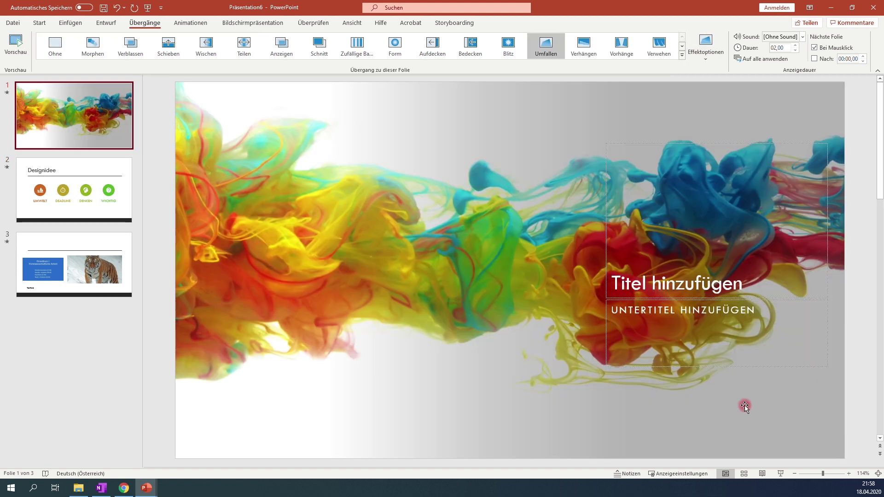
click(781, 474)
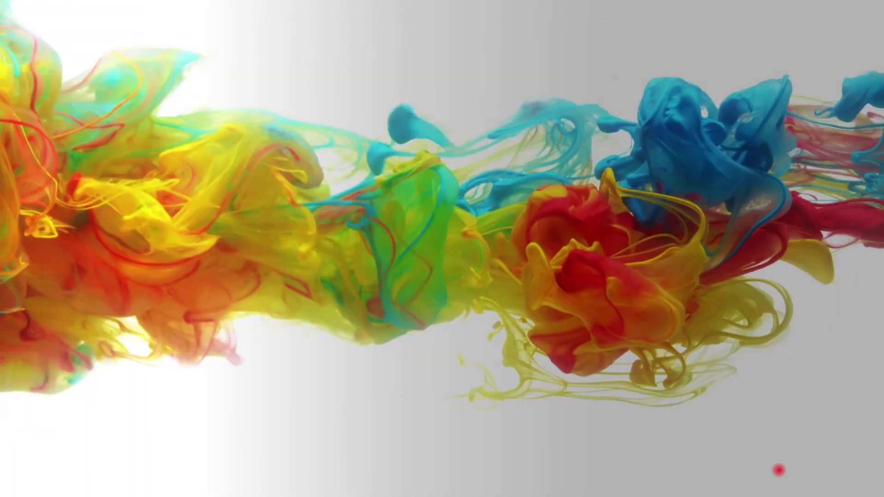
click(779, 470)
key(Escape)
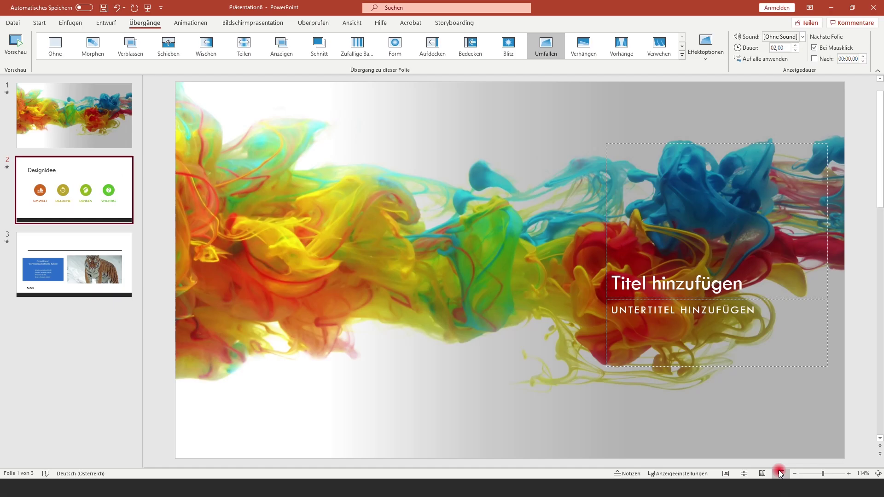
click(94, 128)
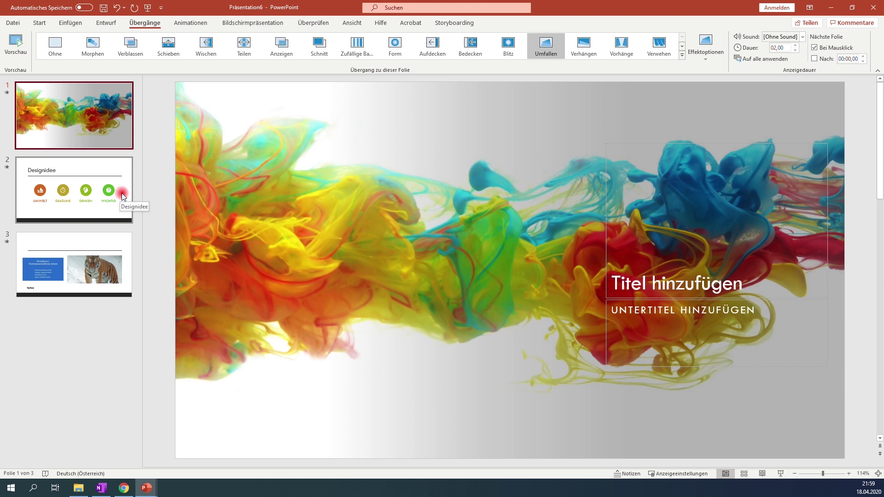
Select all three slides and apply the Glitzern transition to them
key(ctrl+a)
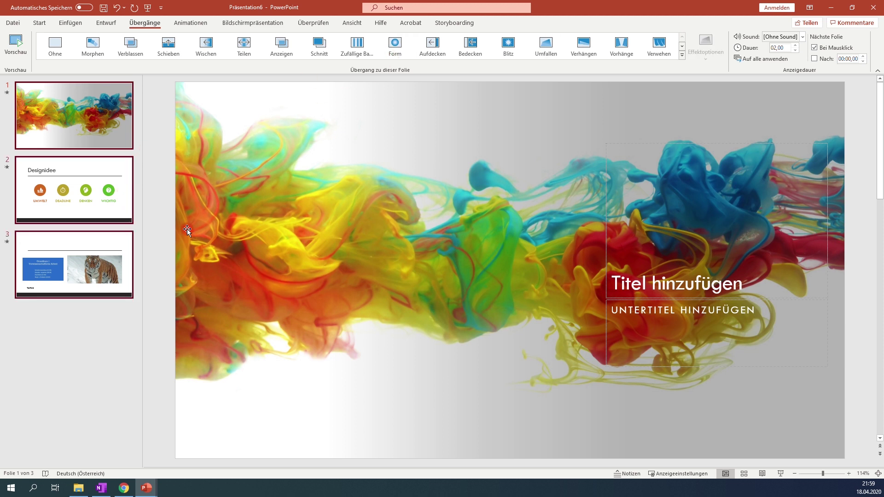
click(115, 321)
click(96, 316)
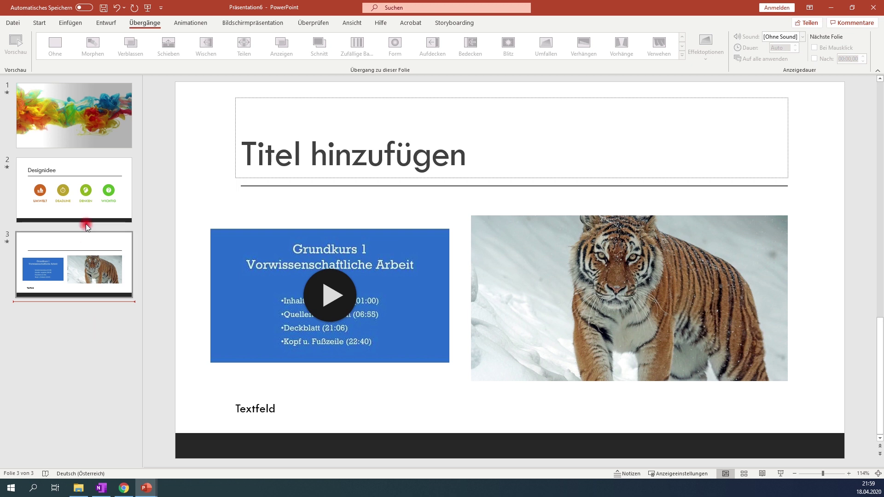
click(78, 124)
key(ctrl+a)
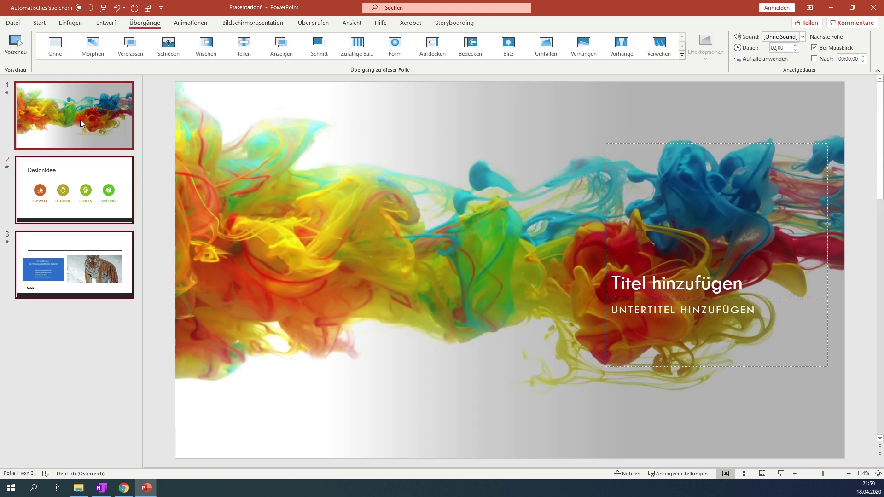
click(131, 306)
click(626, 83)
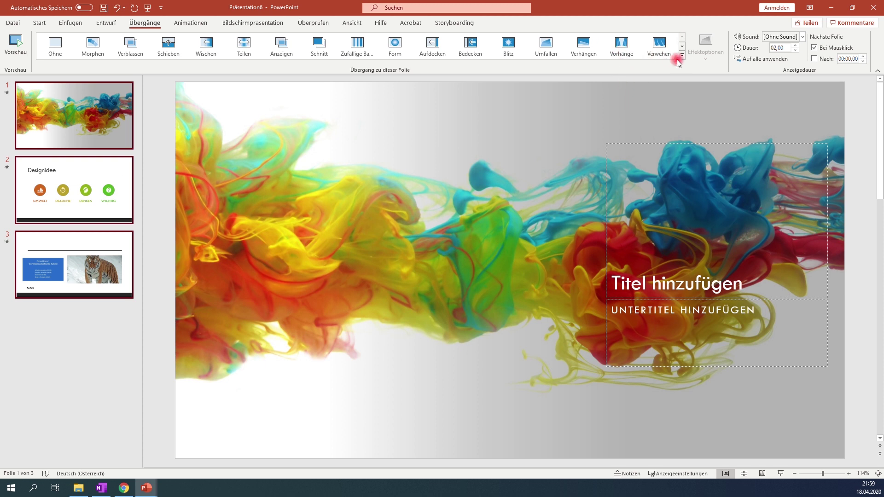
click(682, 55)
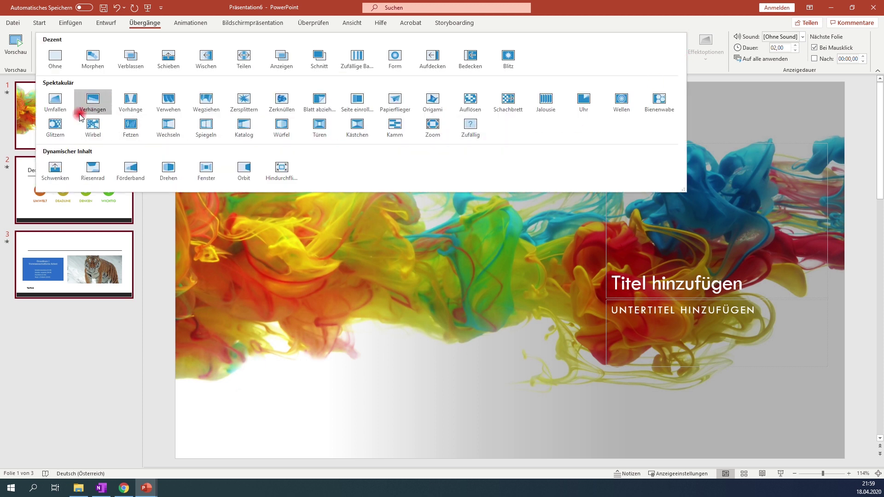
click(56, 126)
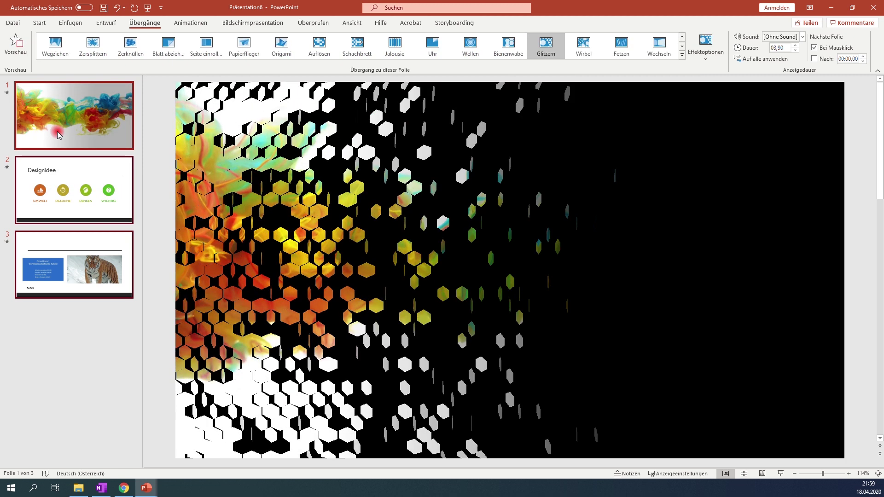
Play the slide show from slide 1 through all three slides
click(63, 121)
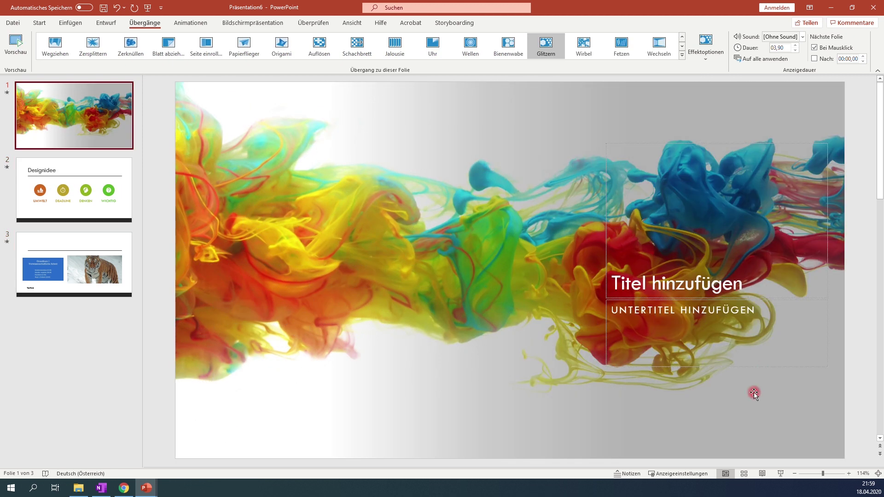
click(779, 474)
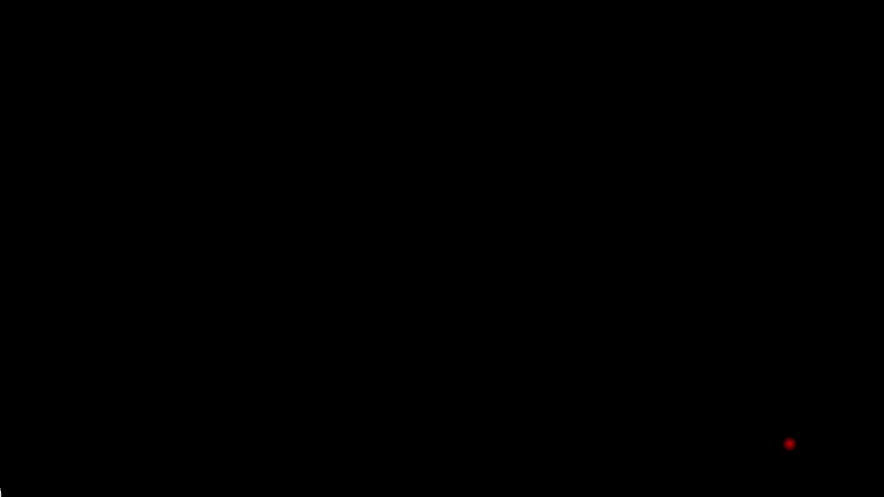
click(789, 444)
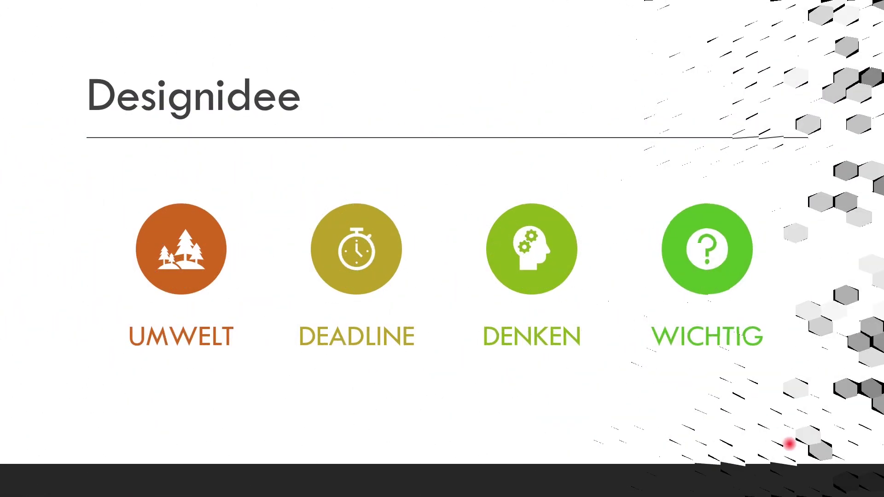
click(789, 443)
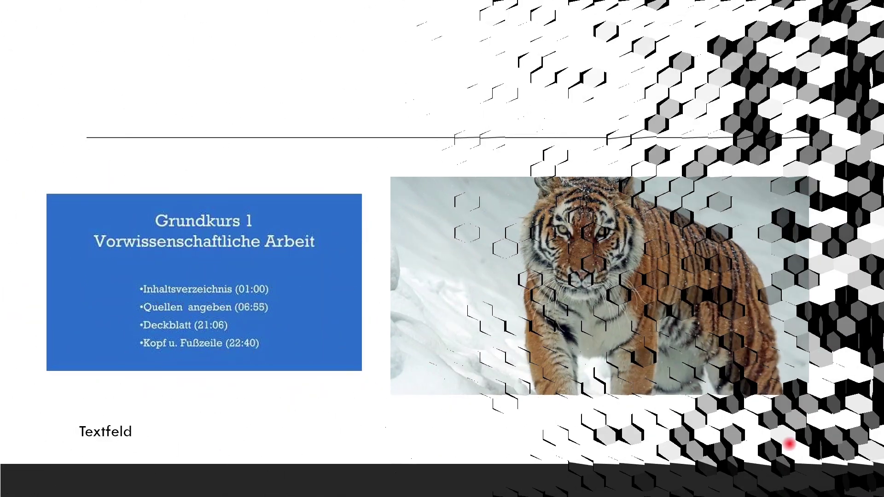
click(790, 444)
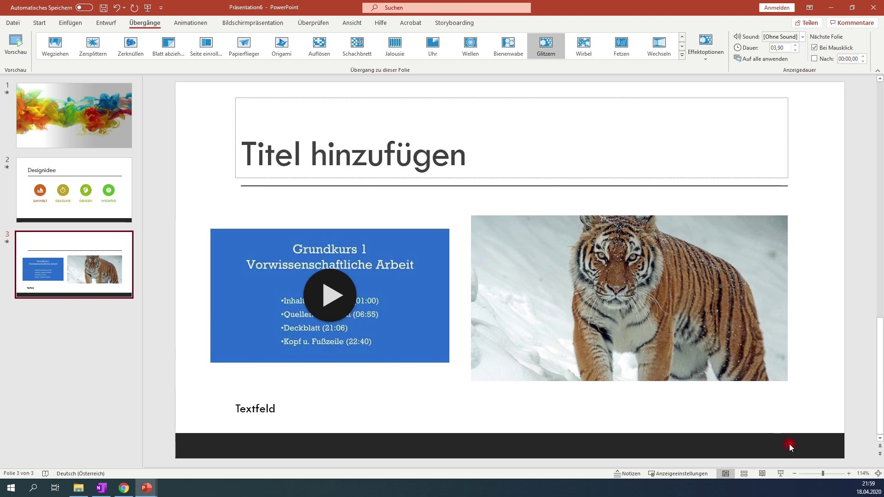
Check the title slide's Glitzern effect options and sound list, leaving them unchanged with no sound
click(70, 124)
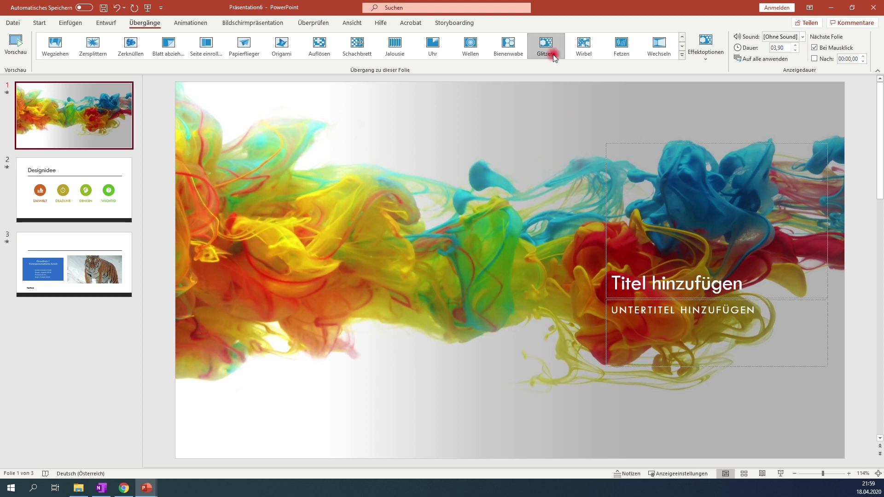
click(708, 54)
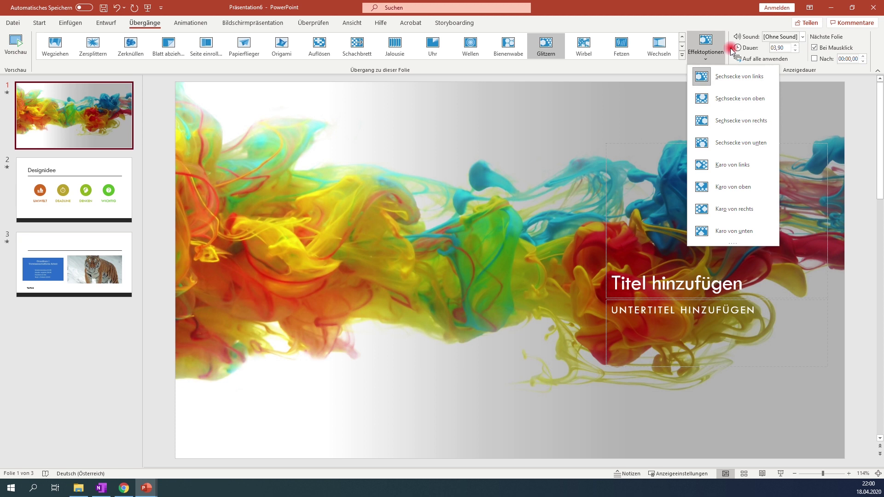
click(732, 21)
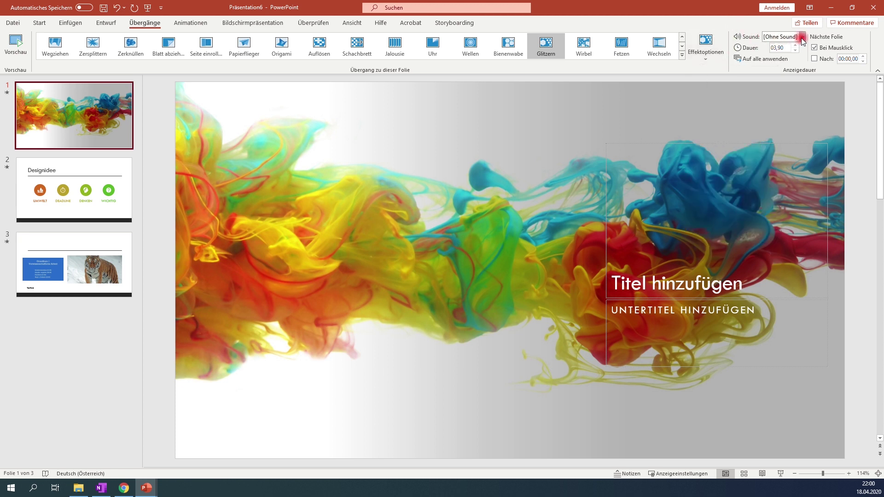
click(803, 37)
click(803, 37)
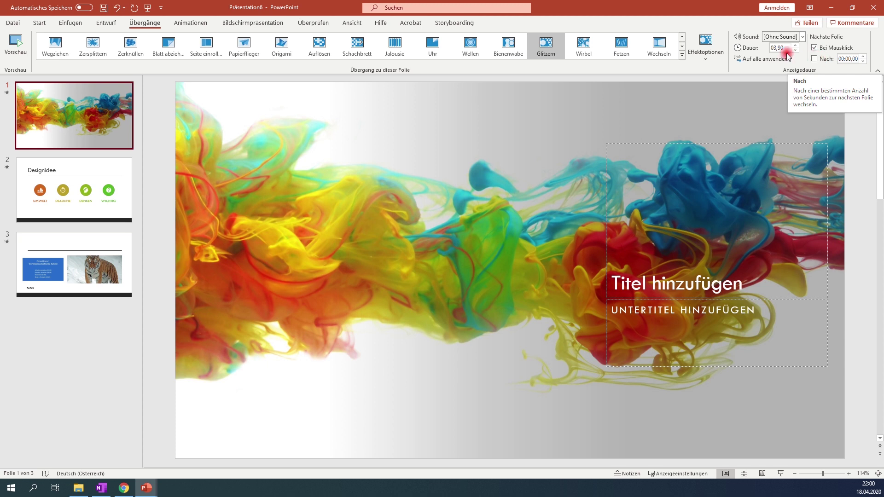
key(alt+f)
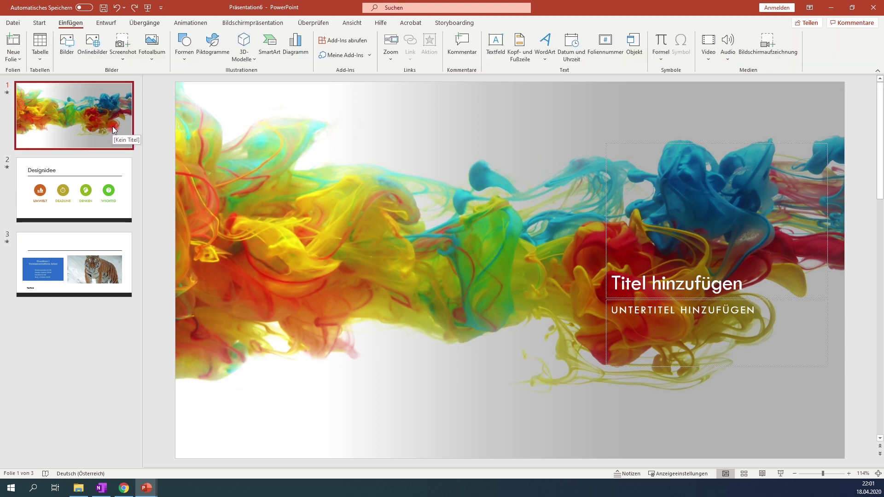
Switch to the Animationen tools and select slide 2, the Designidee slide
click(177, 27)
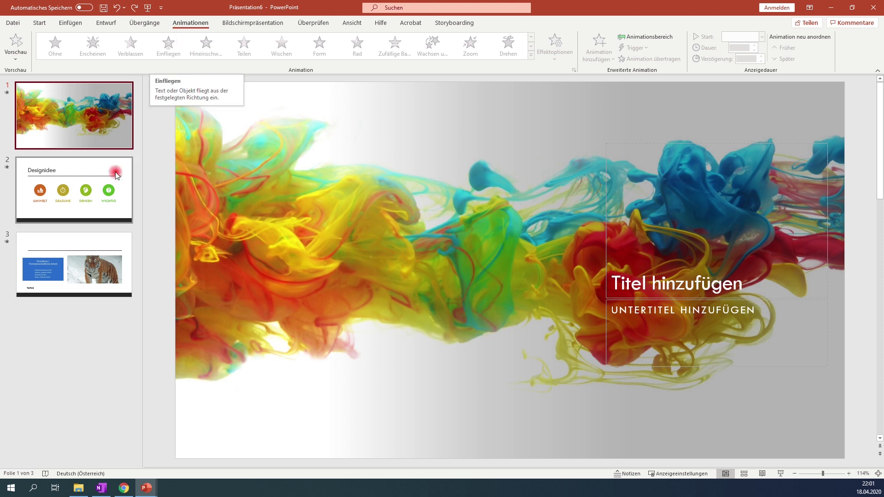
click(92, 190)
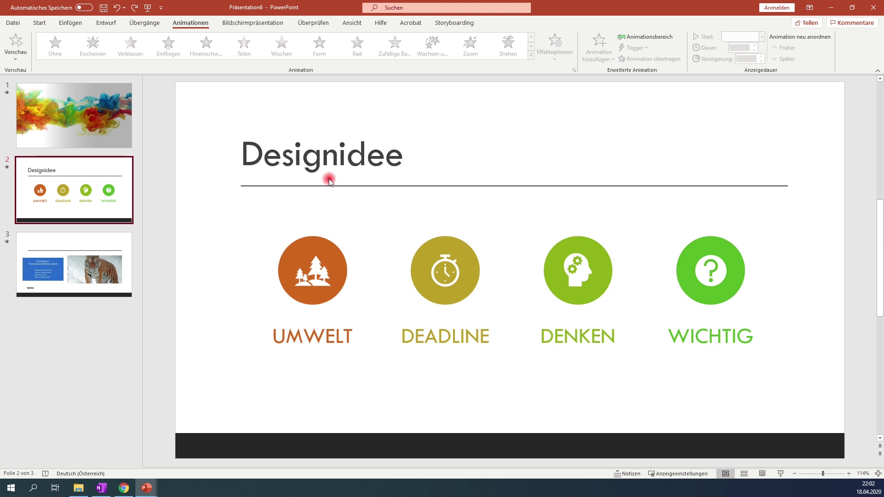
Give the title a Wischen animation after trying Erscheinen, Verblassen, Einfliegen, Hineinschweben and Teilen
click(294, 160)
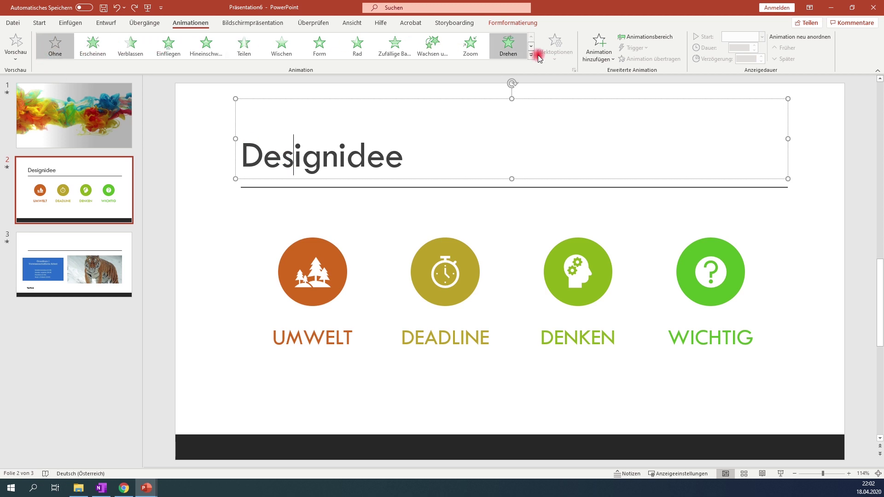
click(86, 55)
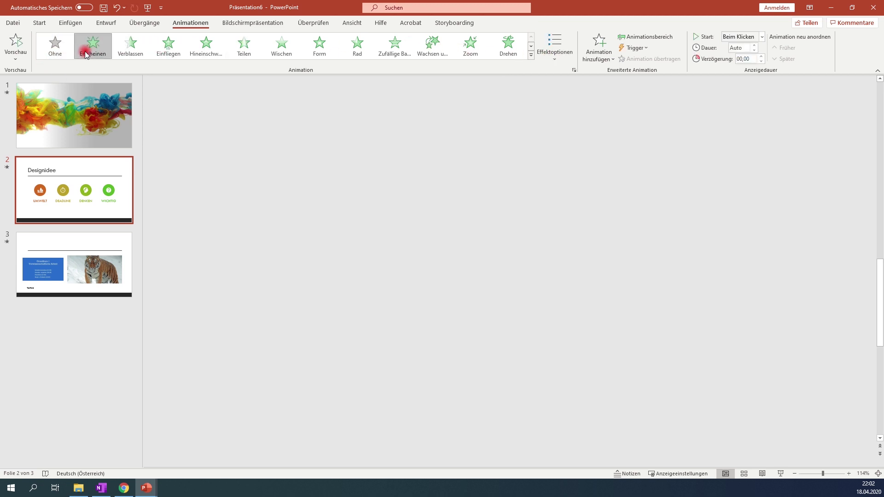
click(130, 51)
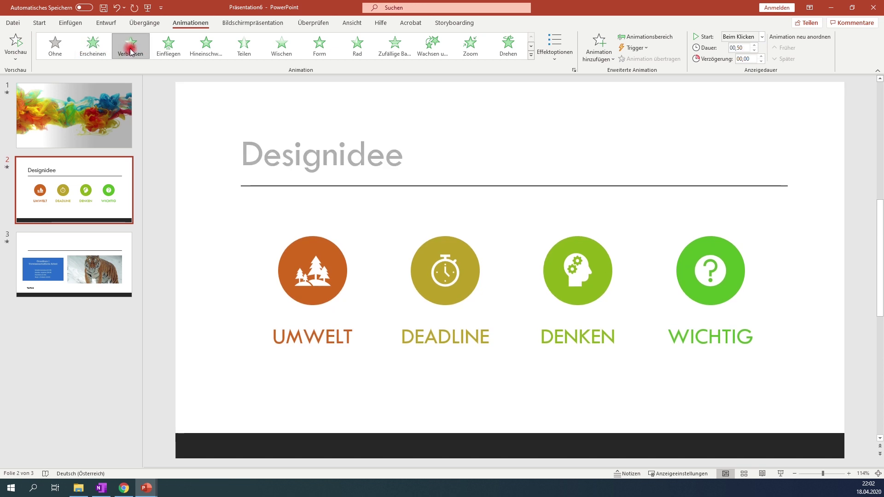
click(154, 51)
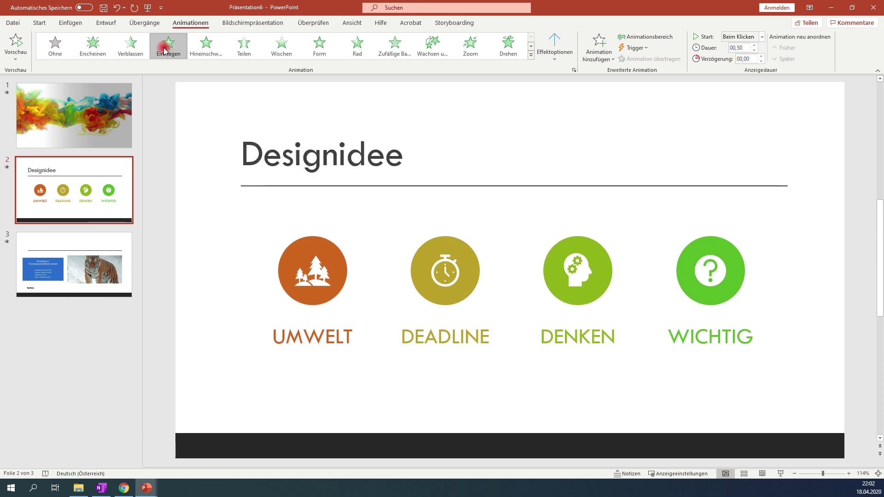
click(203, 51)
click(242, 46)
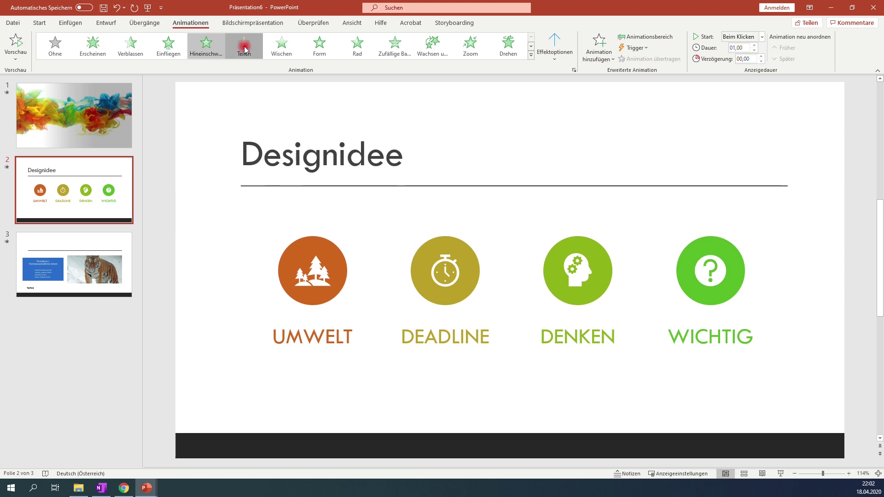
click(280, 46)
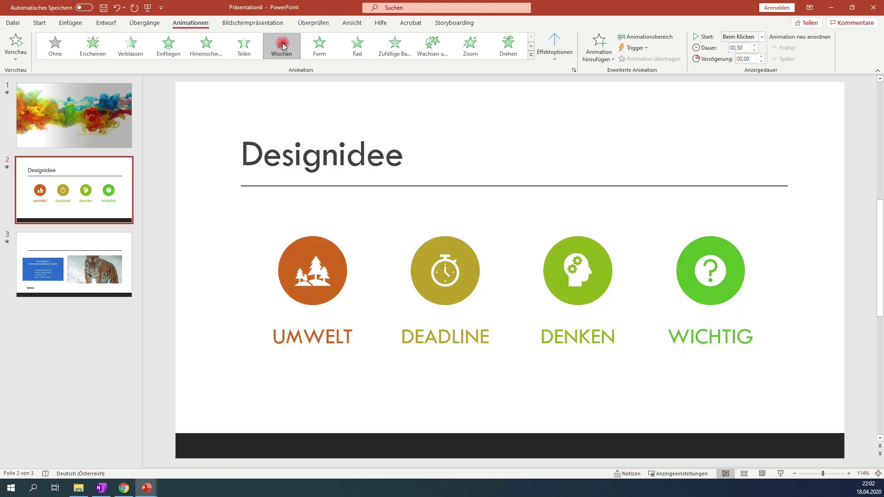
Set the wipe direction to Von oben after trying Von links and Von rechts
click(554, 51)
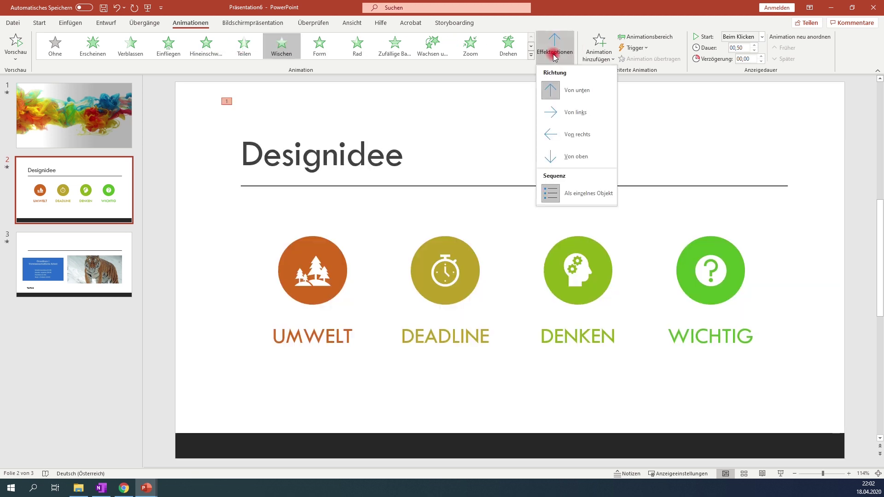
click(581, 113)
click(554, 46)
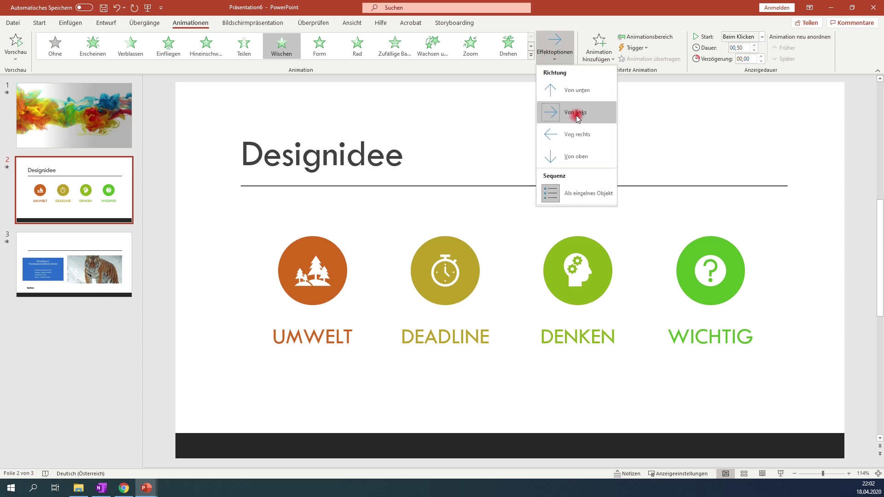
click(576, 136)
click(556, 47)
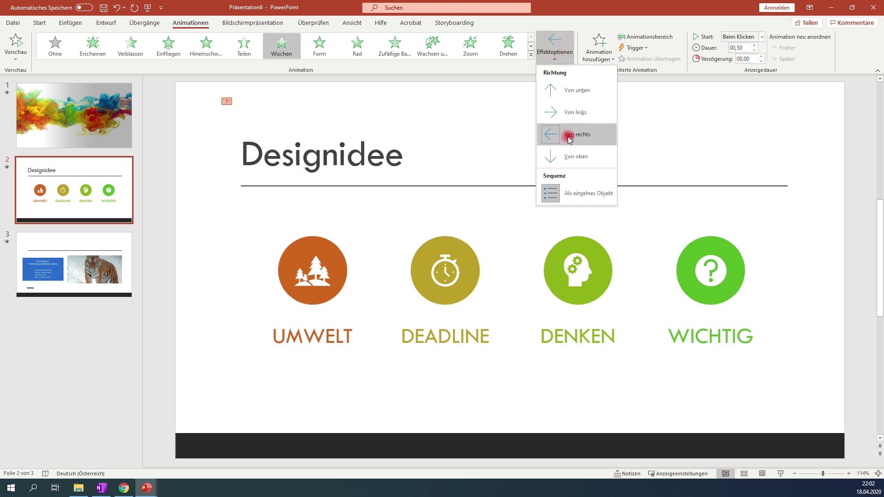
click(570, 153)
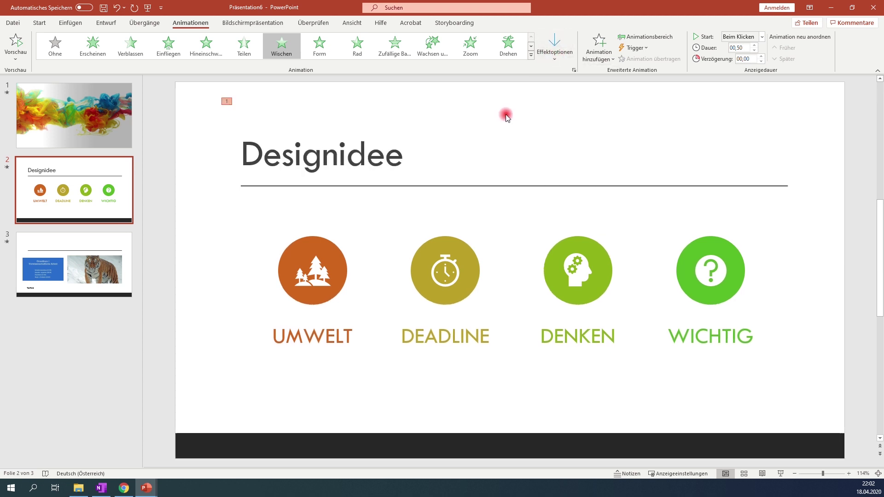
click(530, 56)
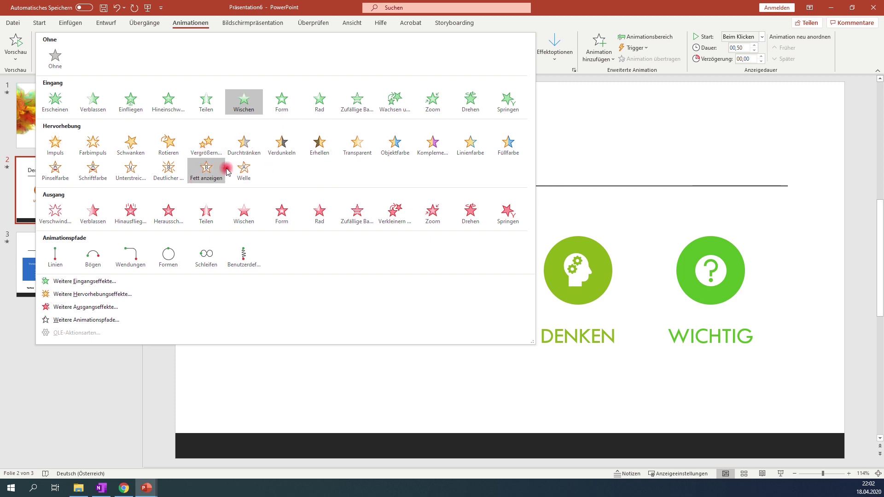
Try the Teilen exit effect on the title
click(219, 212)
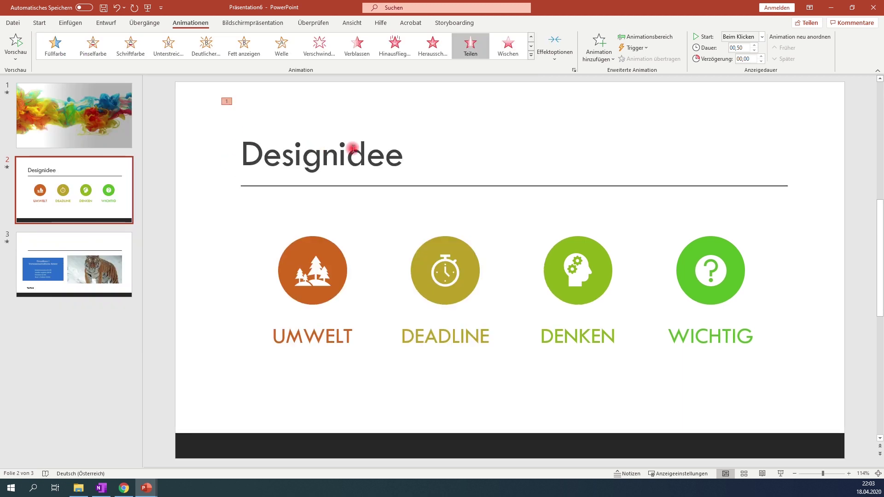
click(531, 55)
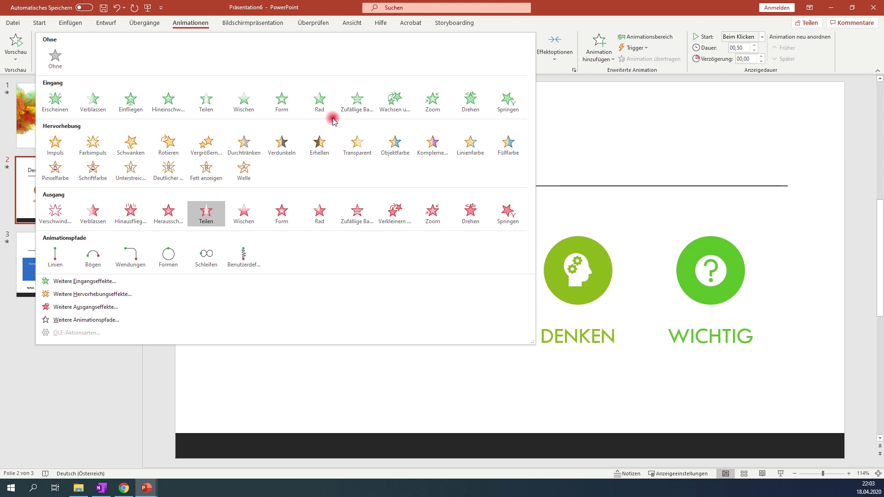
click(579, 115)
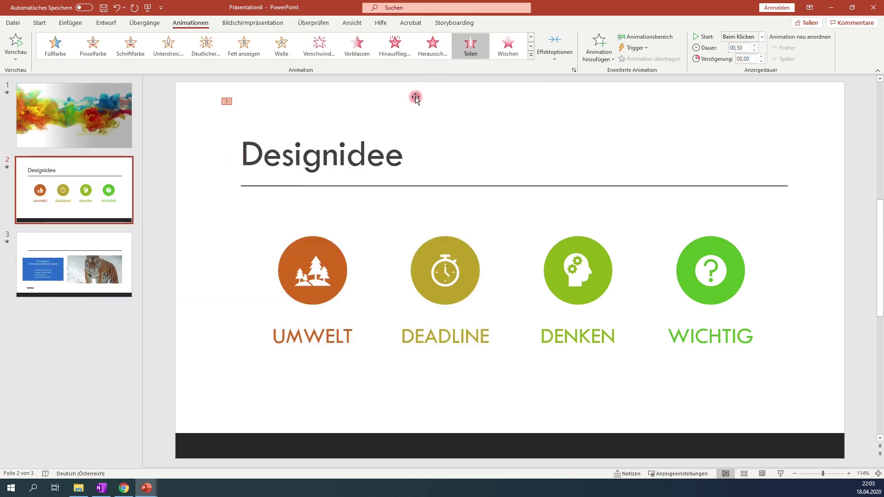
Change the title's animation to Einfliegen, flying in from the left
click(532, 57)
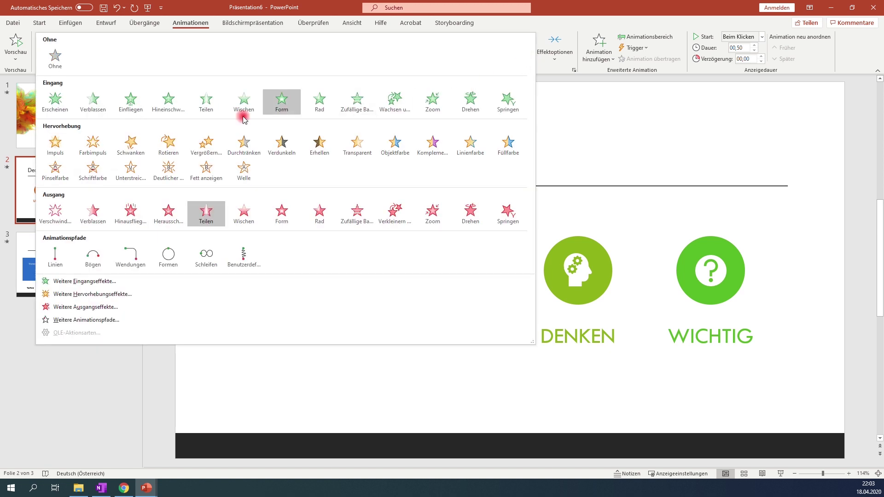
click(131, 103)
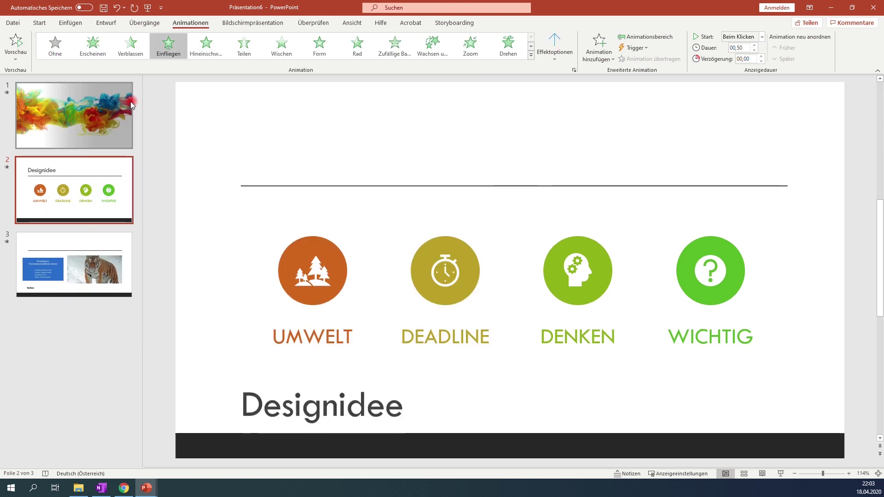
click(560, 58)
click(576, 134)
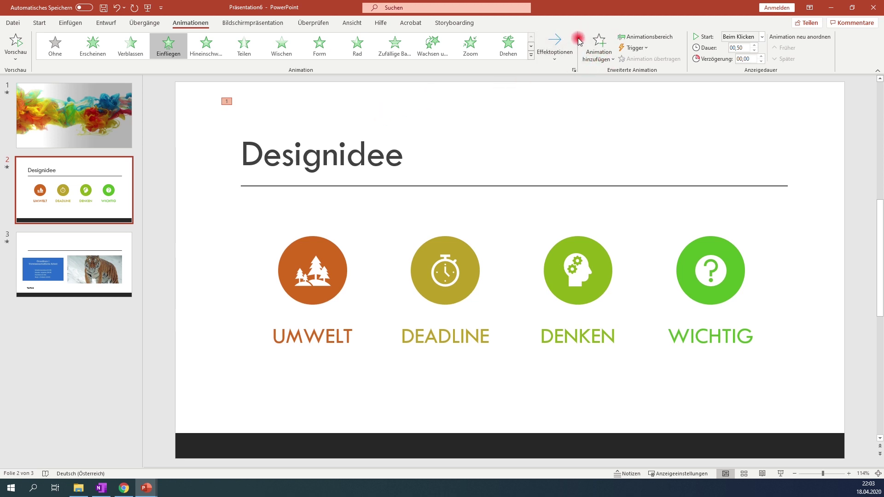
click(599, 59)
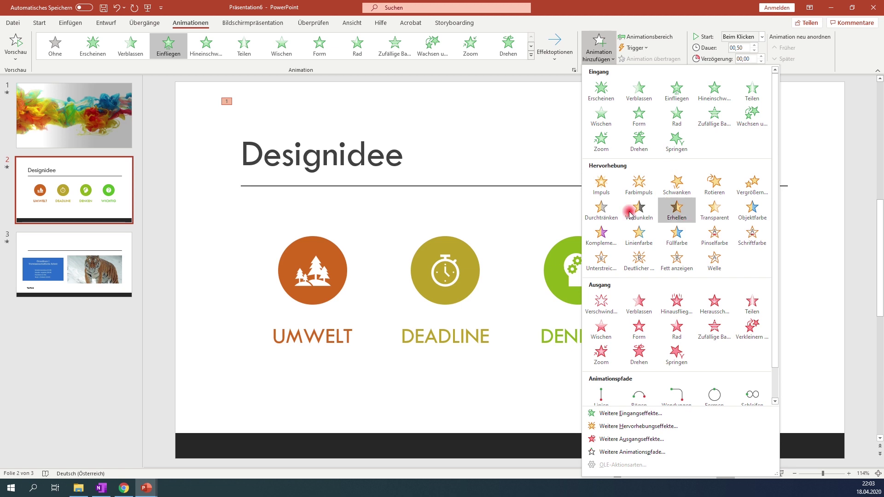
Add Schwanken as the title's second animation and check tags 1 and 2 in the animation pane
click(644, 36)
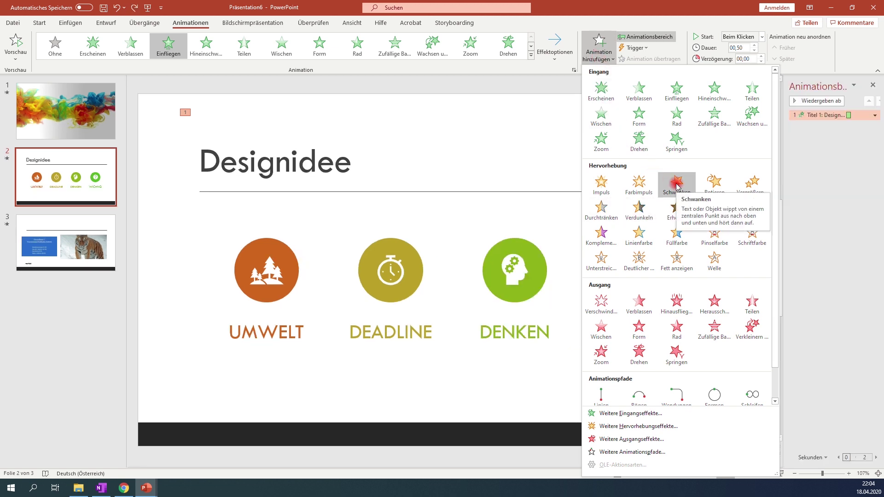
click(676, 186)
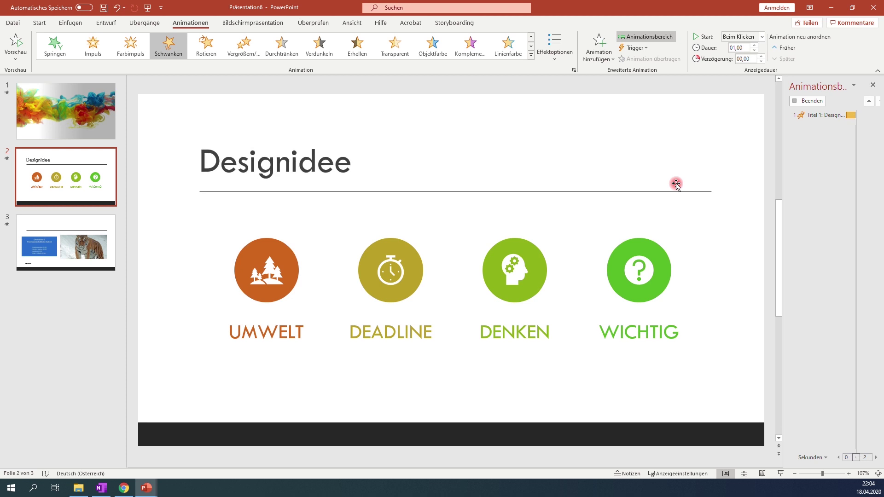
click(184, 112)
click(189, 122)
click(187, 112)
click(188, 122)
click(186, 113)
click(187, 122)
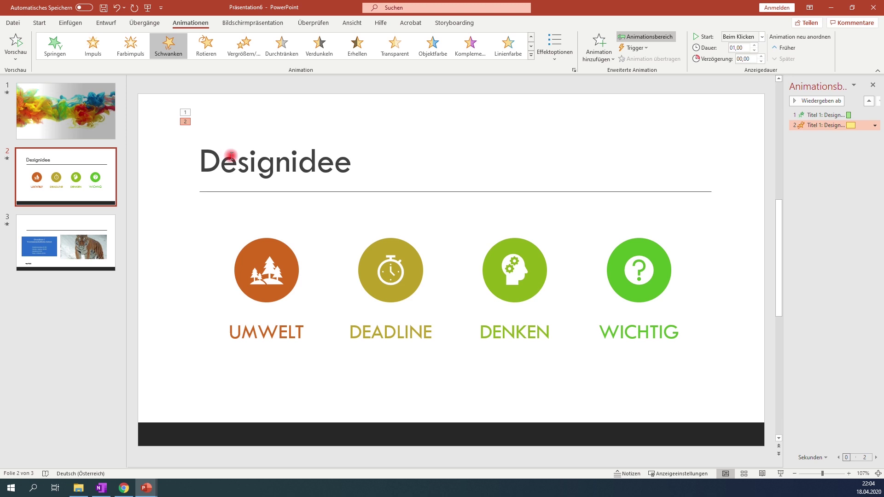
Give the SmartArt icon graphic the Rad entrance effect with 2 Speichen
click(445, 249)
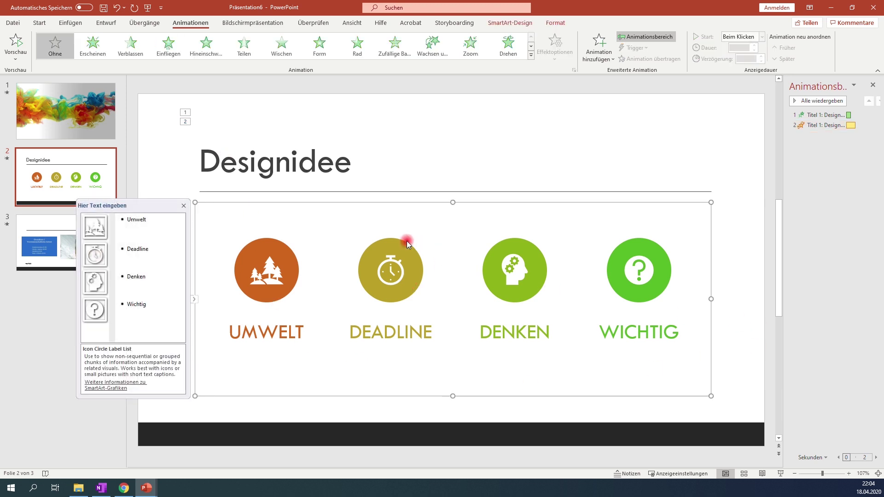
click(531, 56)
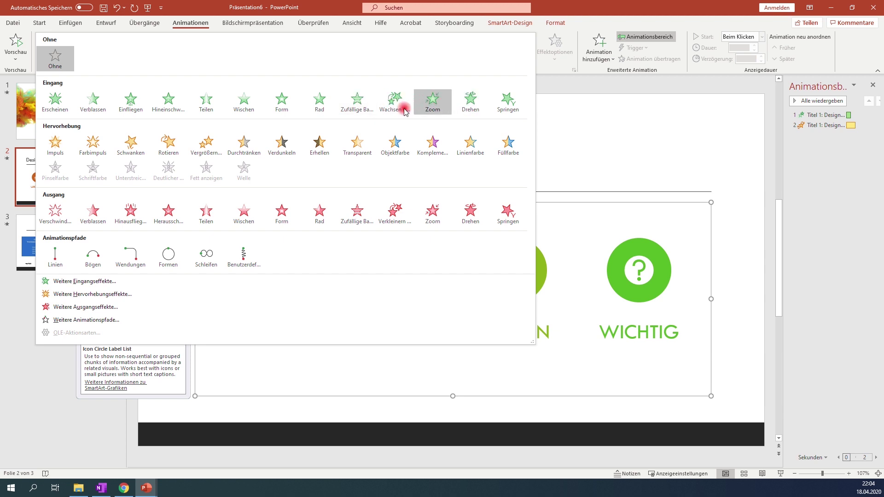
click(319, 100)
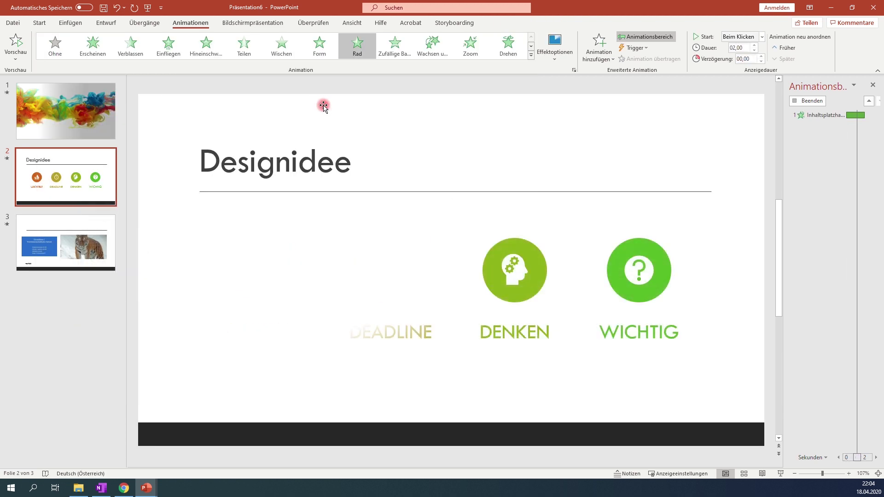
click(555, 46)
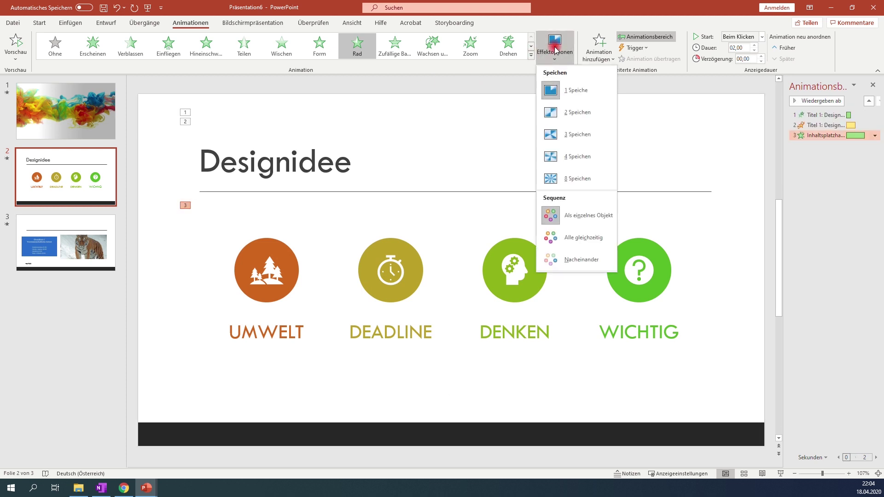
click(581, 118)
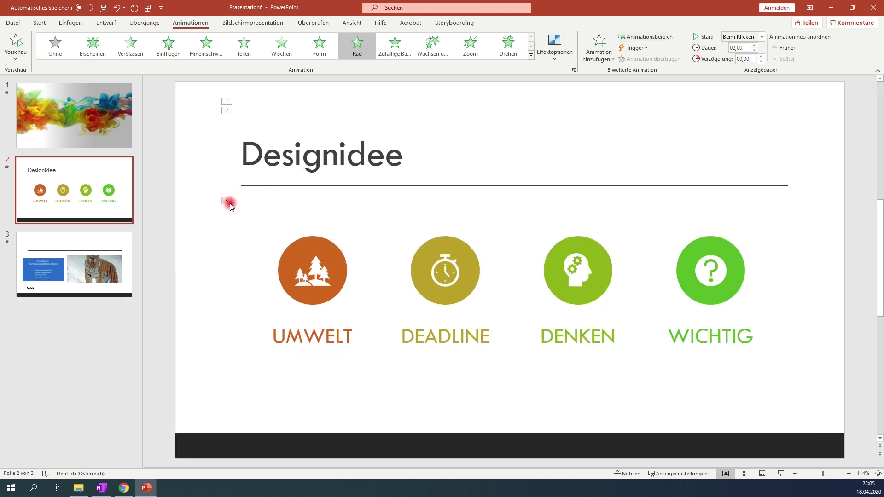
click(646, 36)
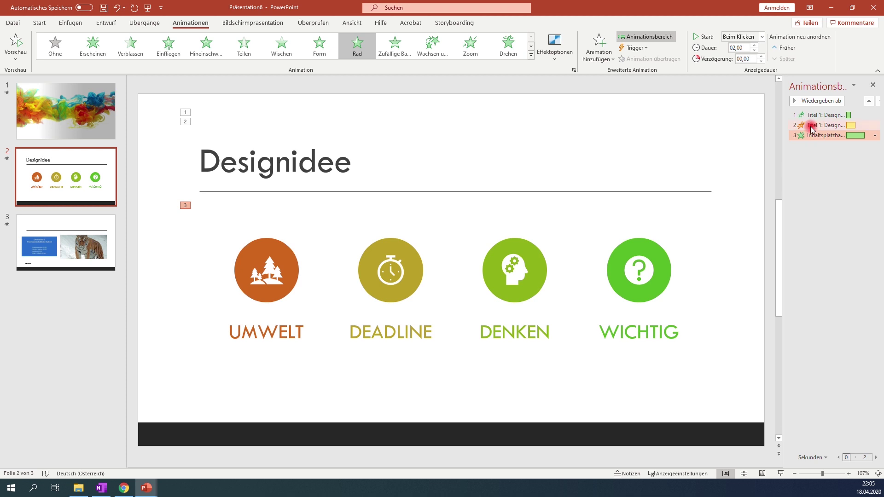
Move the title's Schwanken entry below the SmartArt's Rad entry and preview with Alle wiedergeben
drag(813, 125, 822, 145)
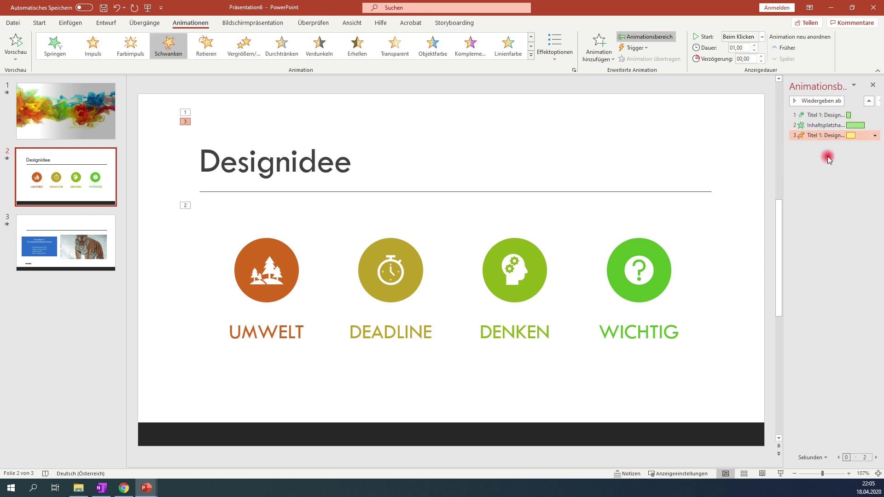
click(825, 153)
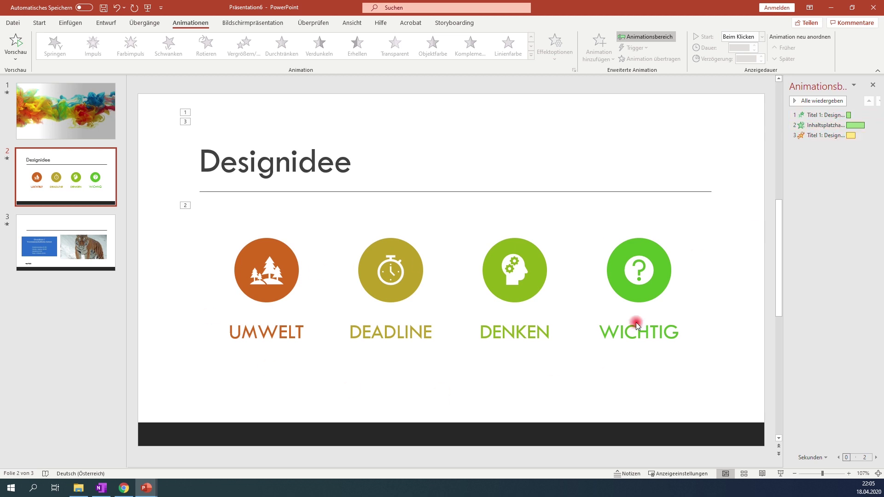
click(827, 163)
click(811, 101)
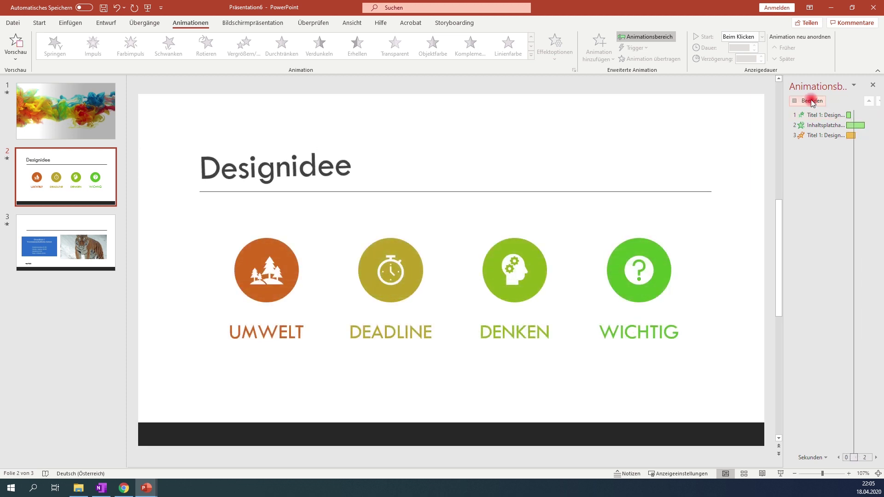
Play slide 2 in a slide show to watch the title fly-in and icon wheel animations
click(249, 174)
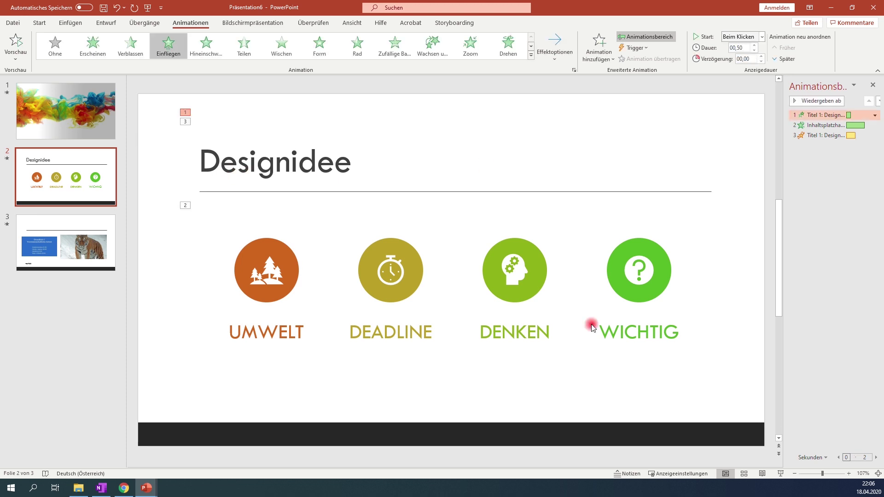
click(781, 473)
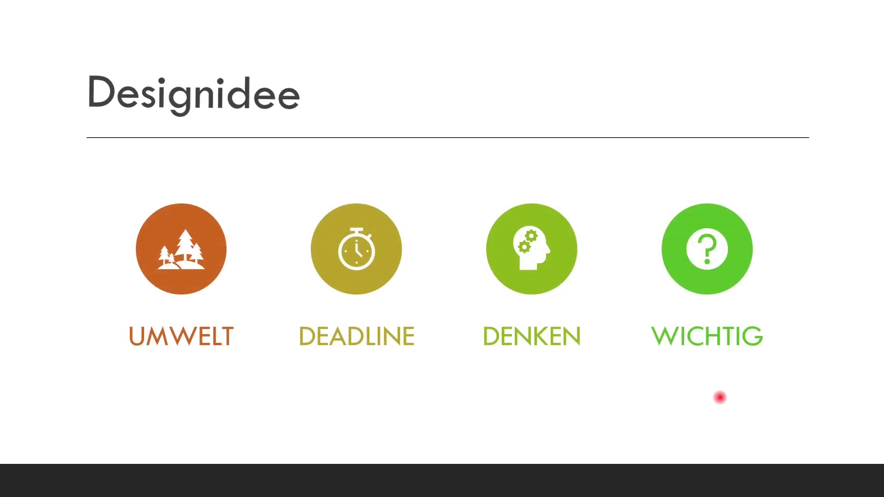
key(Escape)
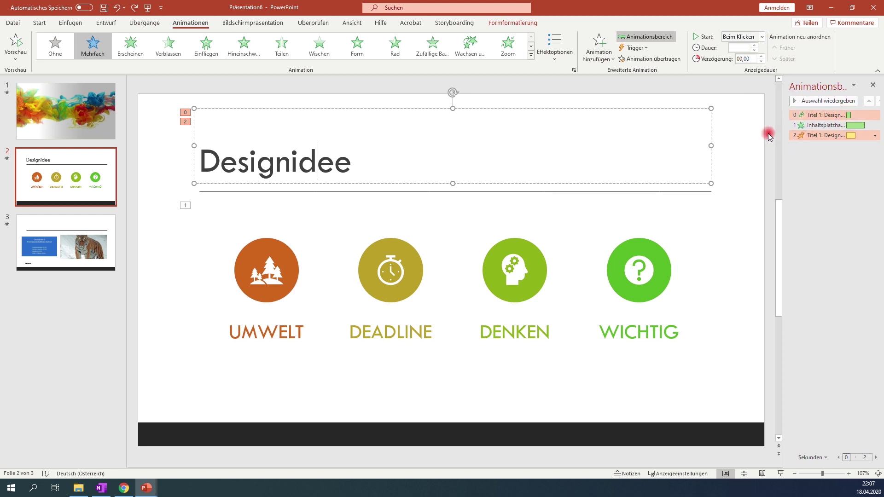
Set the SmartArt's Rad wheel to start Mit Vorheriger, then preview all the slide's animations
click(761, 133)
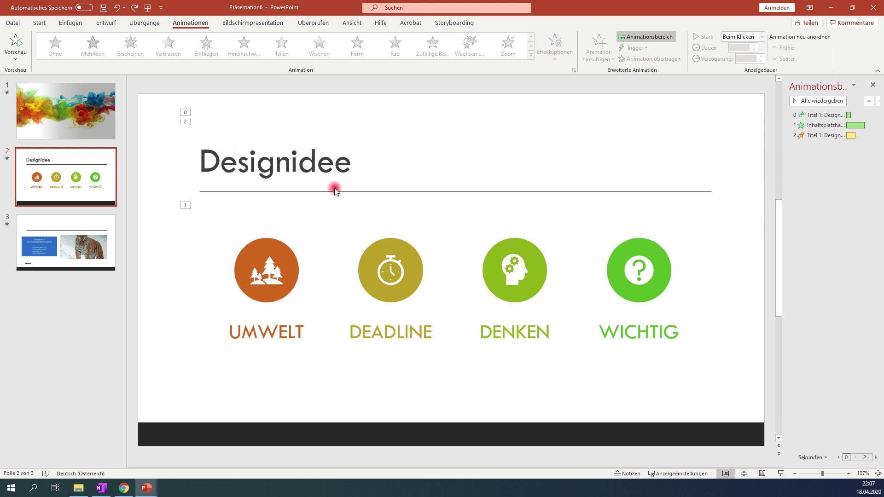
click(309, 307)
click(735, 48)
click(764, 37)
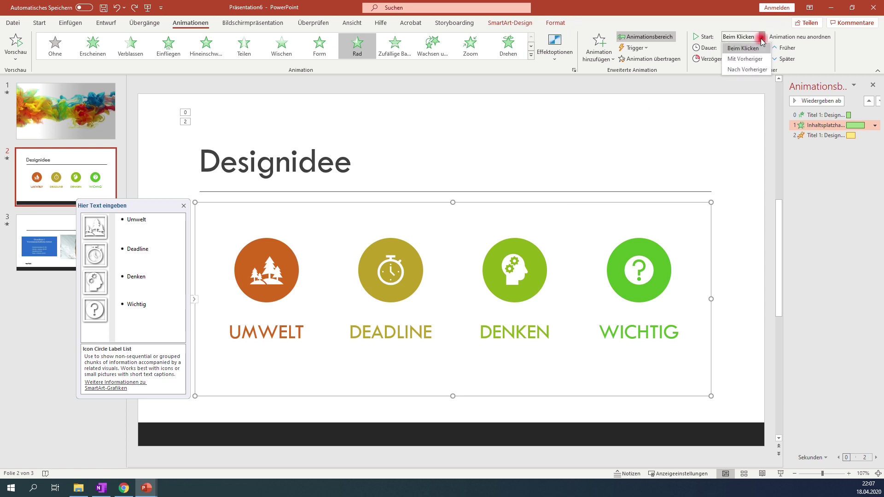
click(755, 58)
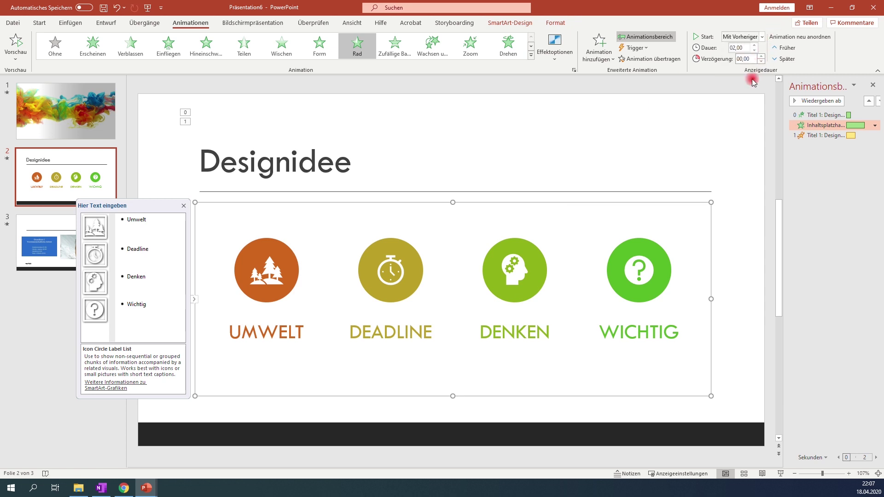
click(755, 118)
click(797, 98)
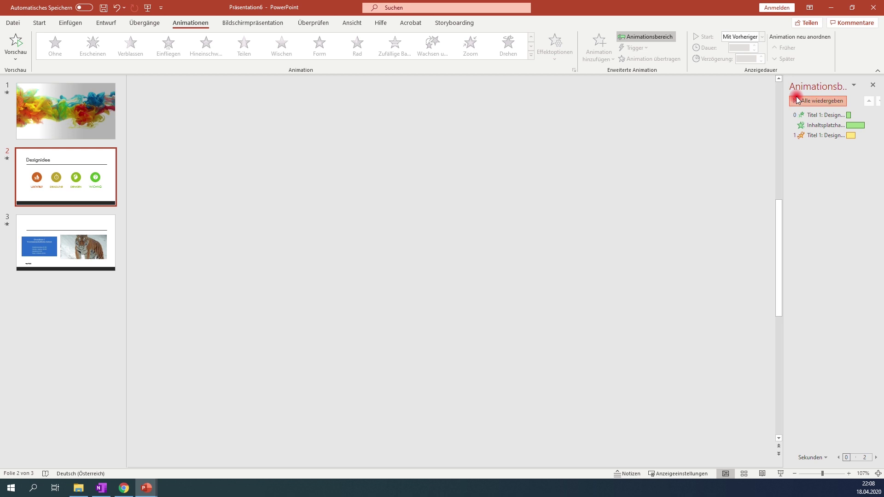
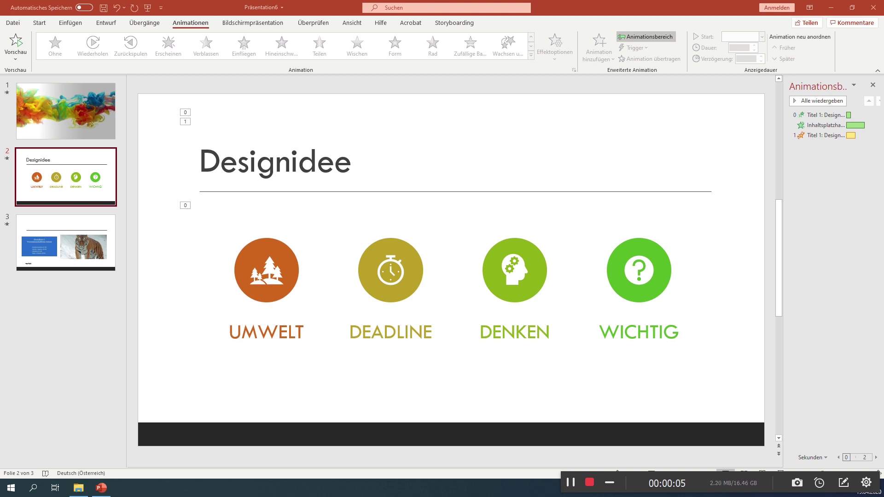
Add a new slide from the Storyboarding tab and move it after the tiger slide
click(456, 23)
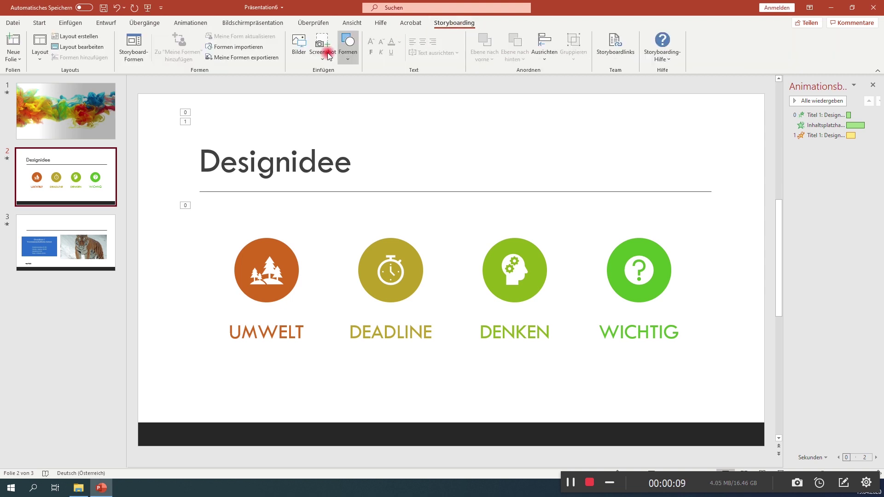
click(11, 46)
drag(79, 229, 81, 351)
Title the new slide 'Storyboarding' and delete its empty body placeholder
click(249, 172)
text(Storyb)
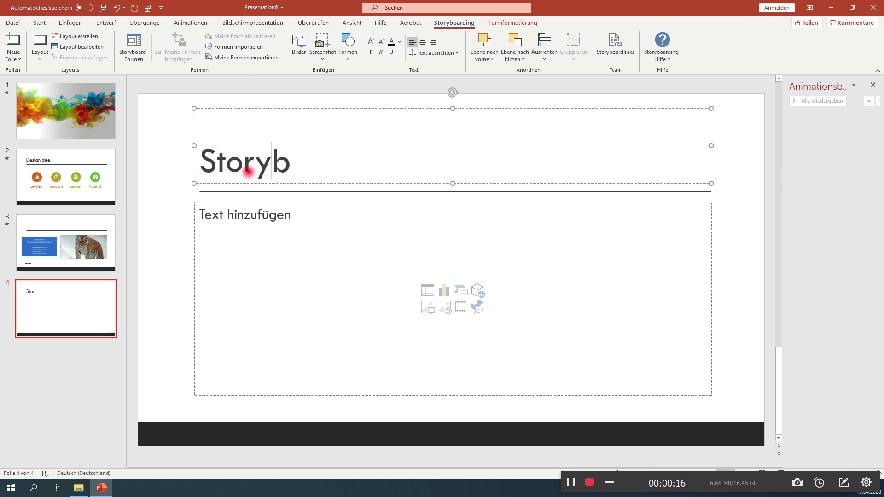
text(oarding)
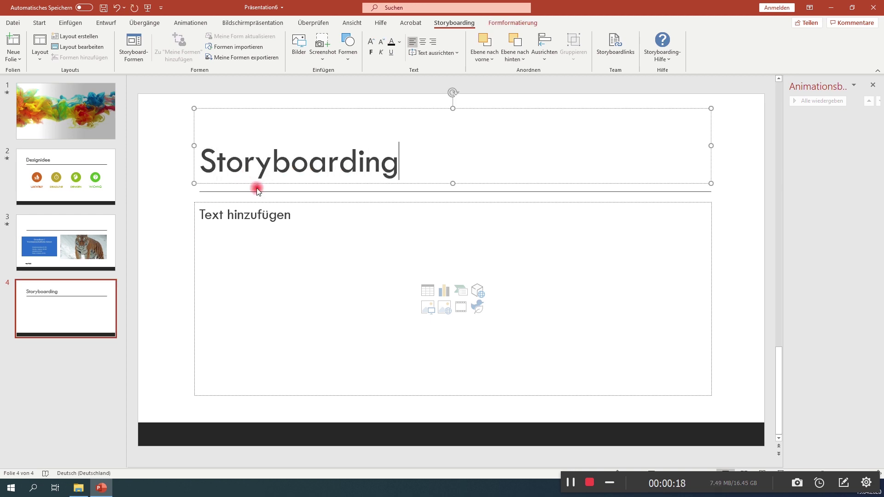
click(227, 236)
click(193, 236)
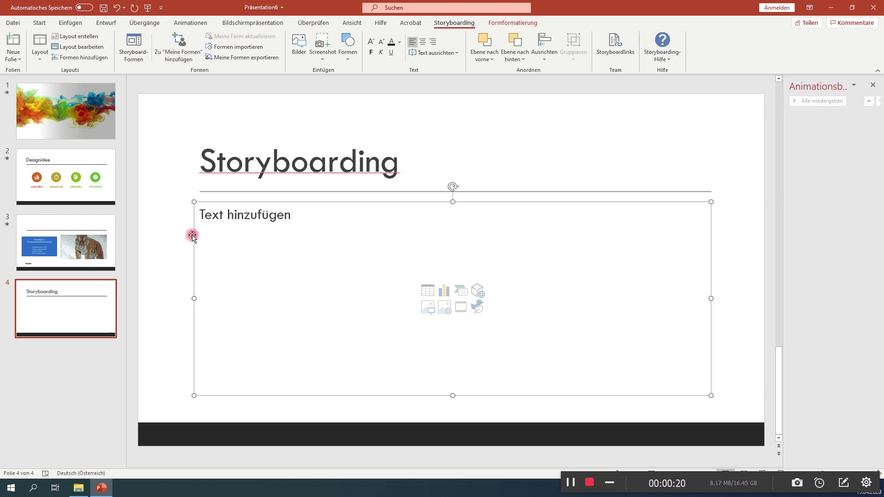
key(Delete)
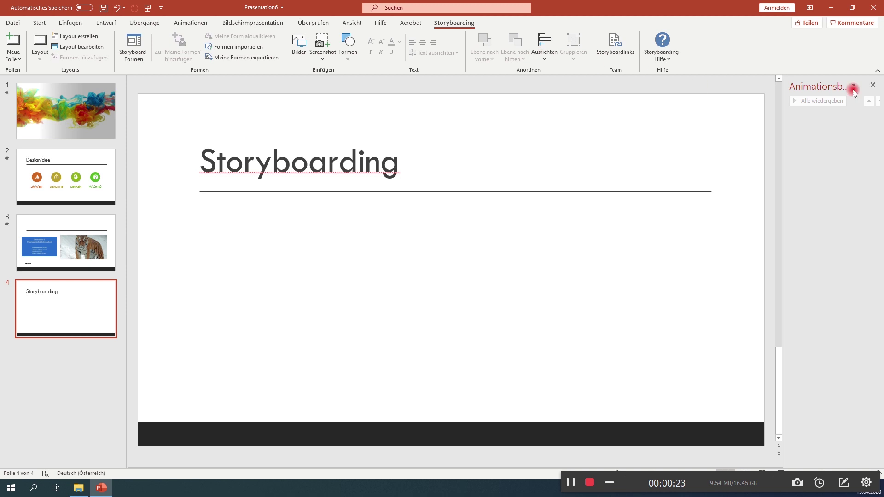
Close the Animationsbereich pane
click(872, 85)
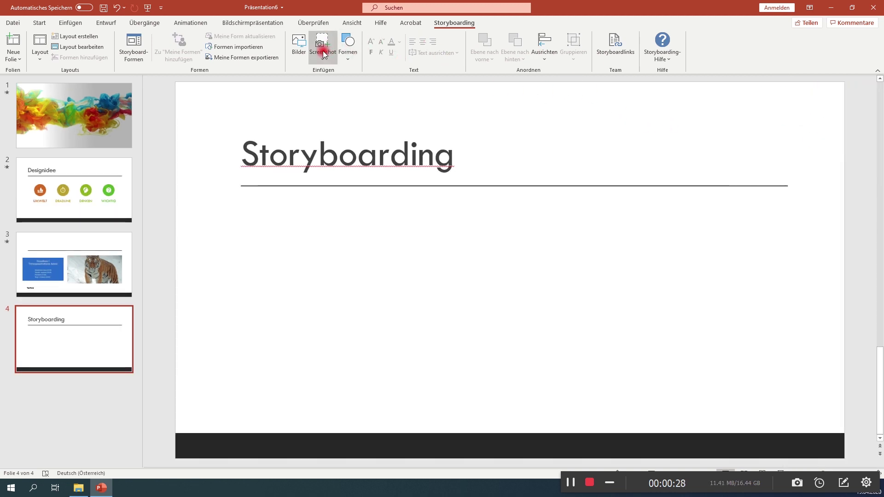
click(343, 55)
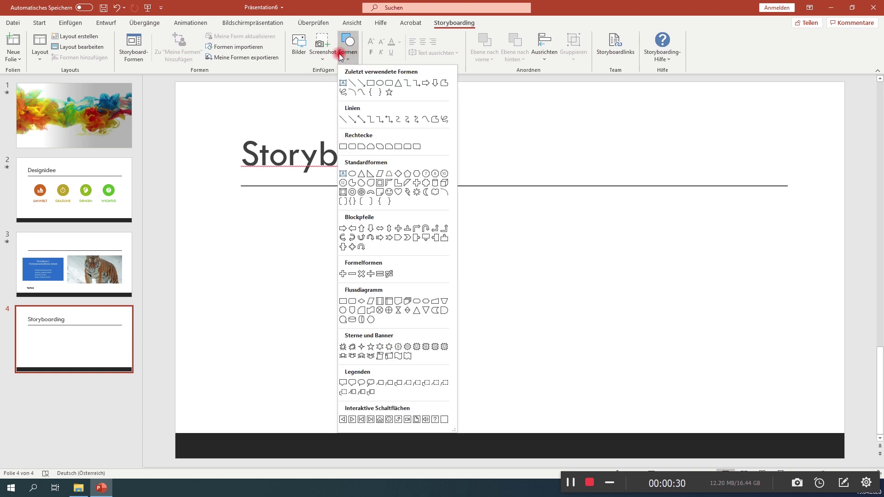
click(344, 54)
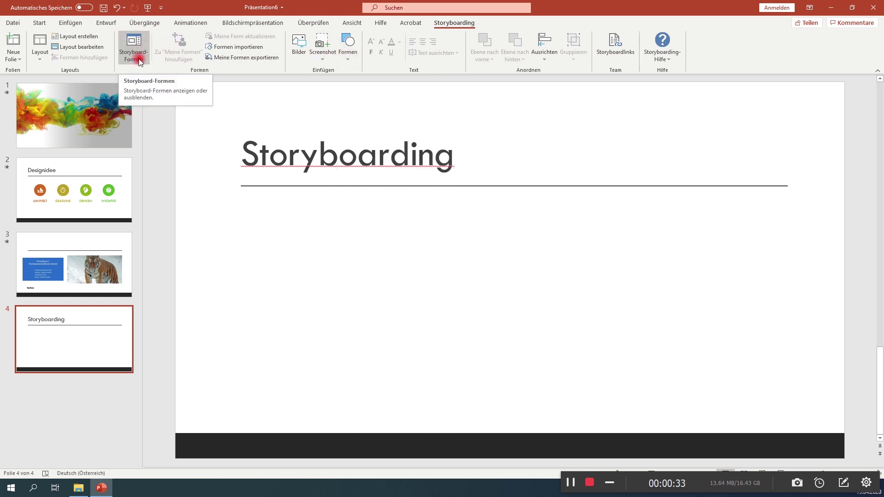
Open the Storyboard-Formen library and expand its Annotation group
click(132, 48)
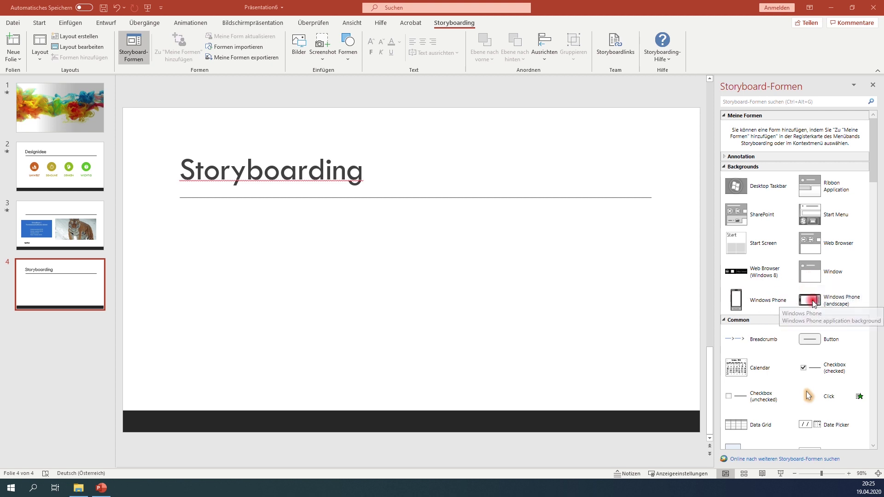
drag(813, 303, 451, 236)
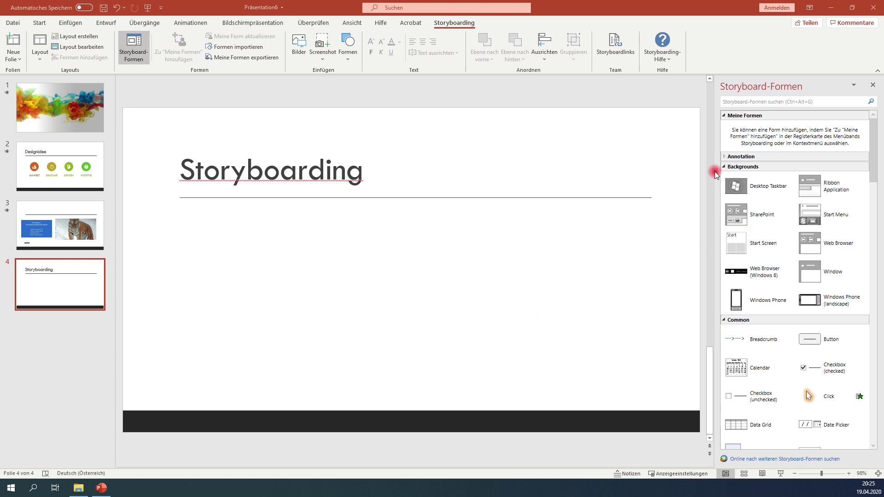
click(724, 157)
scroll(737, 168, down, 1)
scroll(757, 184, down, 2)
scroll(752, 203, down, 2)
scroll(751, 230, down, 3)
scroll(751, 244, down, 3)
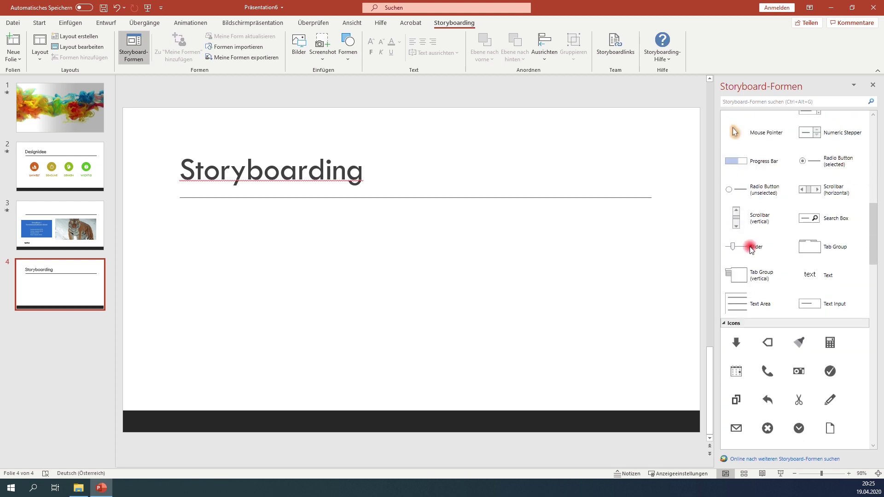
scroll(751, 246, down, 3)
scroll(752, 251, down, 3)
scroll(758, 256, down, 3)
scroll(760, 259, down, 3)
scroll(786, 271, down, 1)
scroll(784, 316, up, 2)
Insert a Web Browser wireframe and size it to fill the slide under the title
click(590, 244)
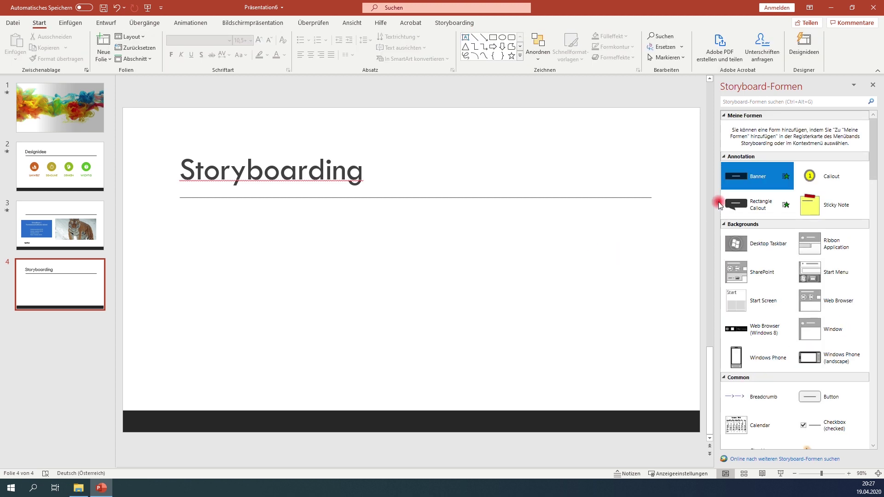
scroll(736, 199, down, 1)
scroll(768, 234, down, 1)
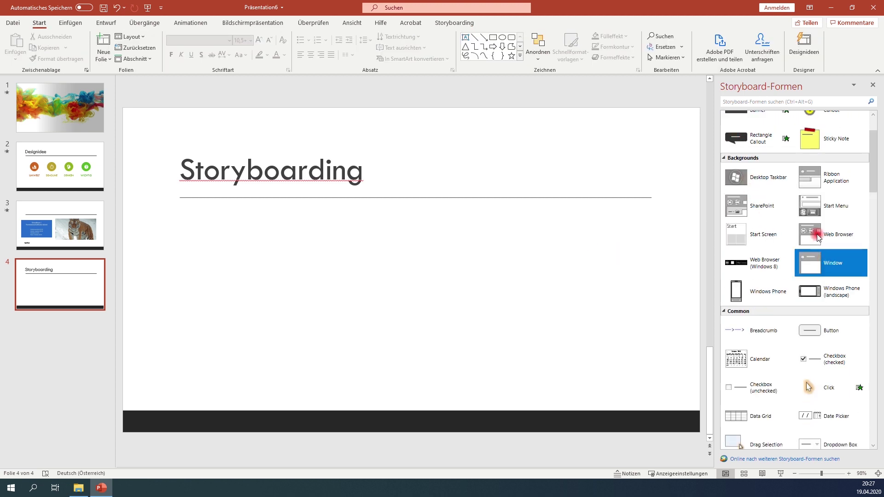
scroll(818, 237, up, 1)
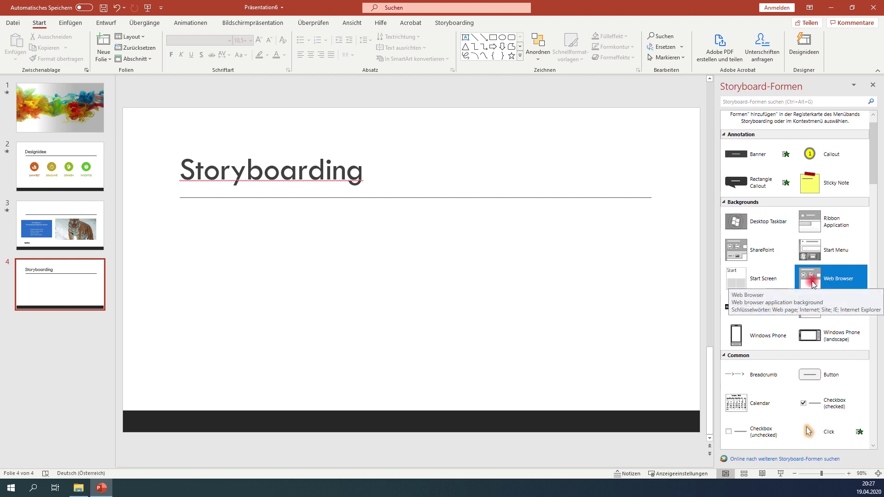
click(827, 289)
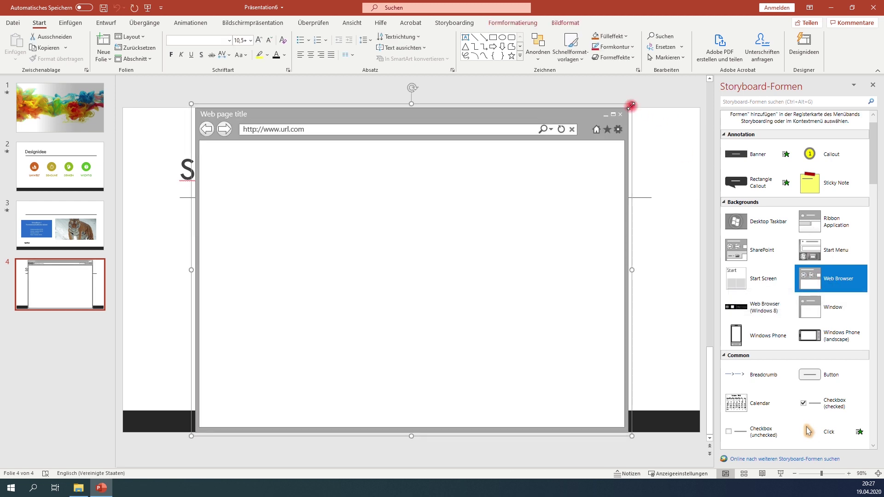
drag(632, 104, 579, 222)
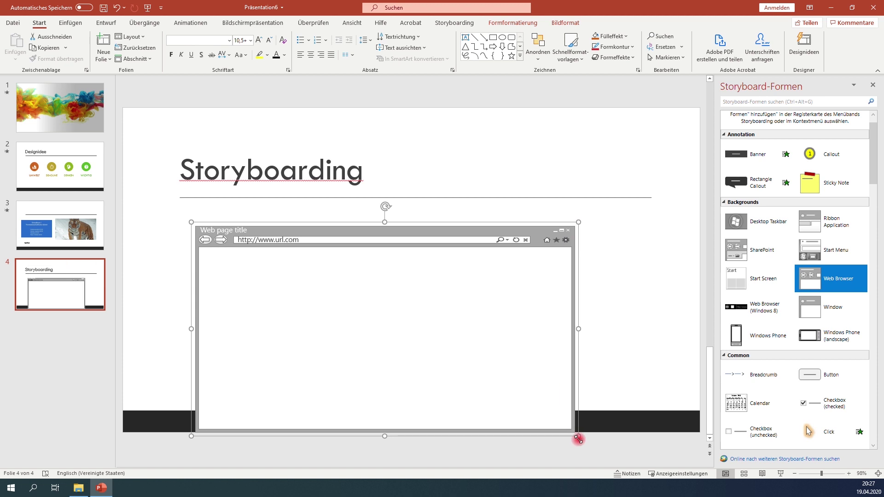
drag(579, 441, 563, 419)
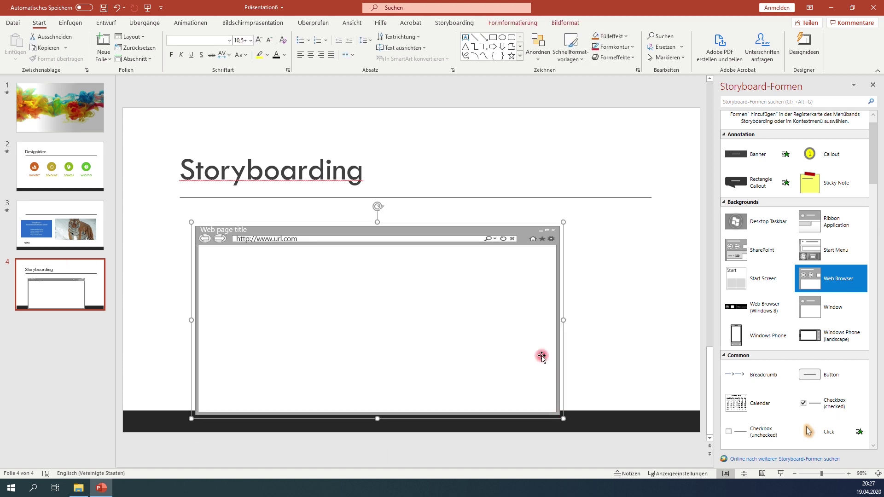
drag(503, 234, 514, 211)
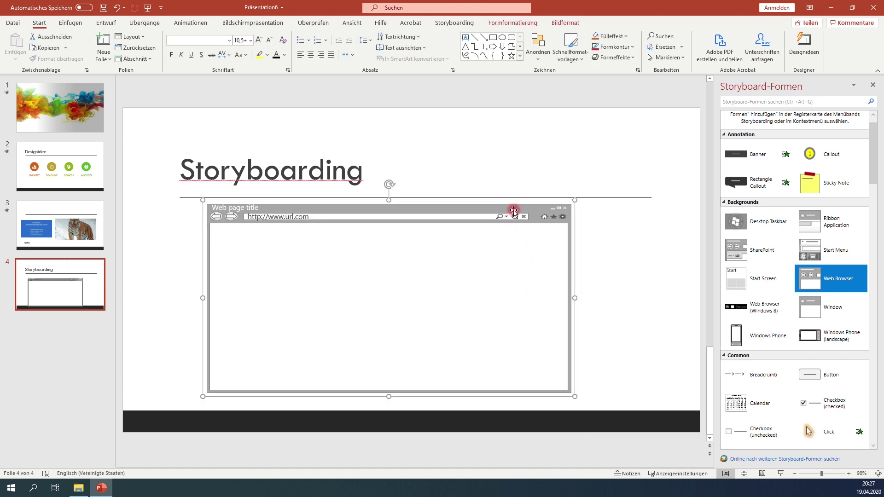
drag(575, 397, 590, 407)
Set the wireframe's hidden TEXT label to black so it shows in the centre
click(361, 313)
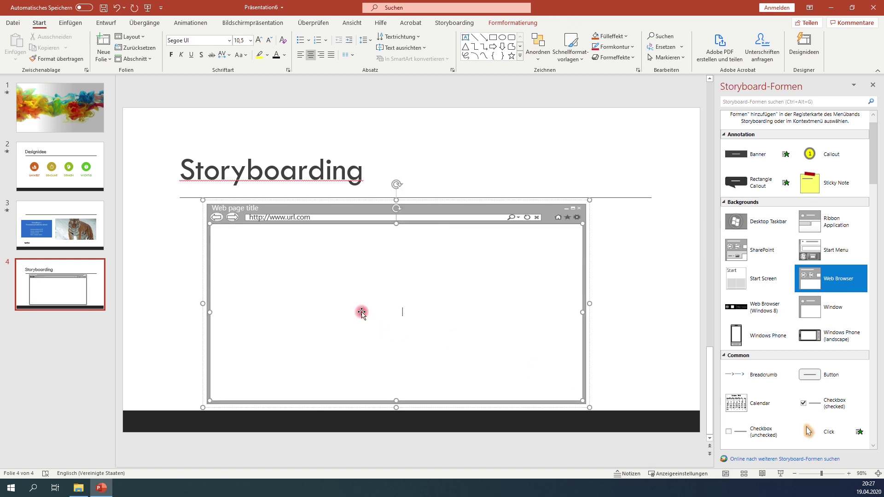
click(395, 307)
double_click(396, 309)
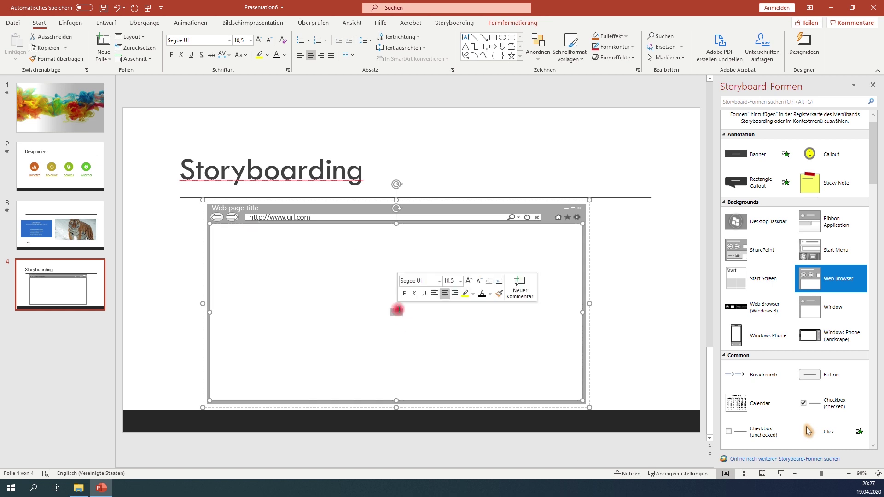
click(482, 298)
click(412, 302)
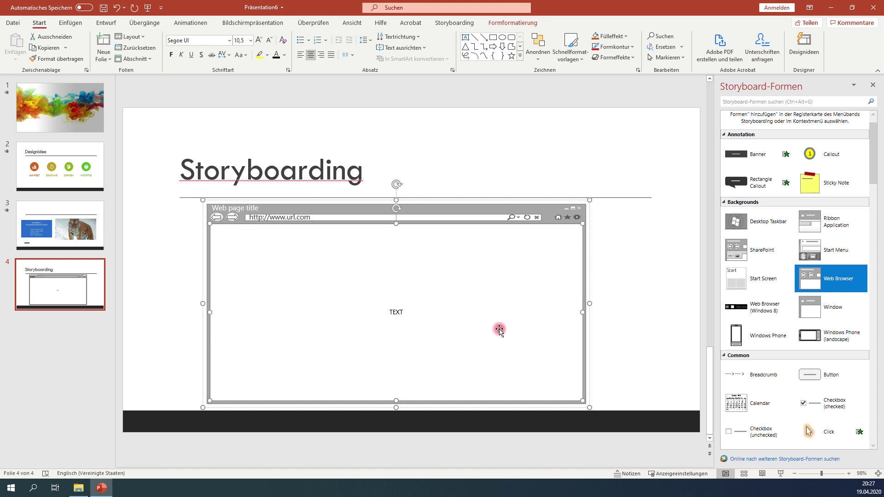
scroll(723, 310, down, 1)
scroll(752, 316, down, 1)
scroll(752, 316, down, 1)
Add a Click indicator shape just below the word TEXT
scroll(752, 316, down, 1)
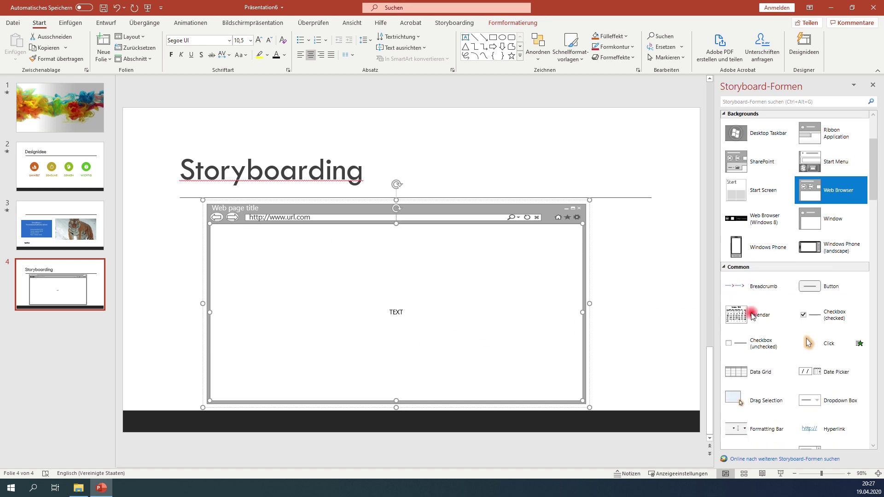
click(810, 344)
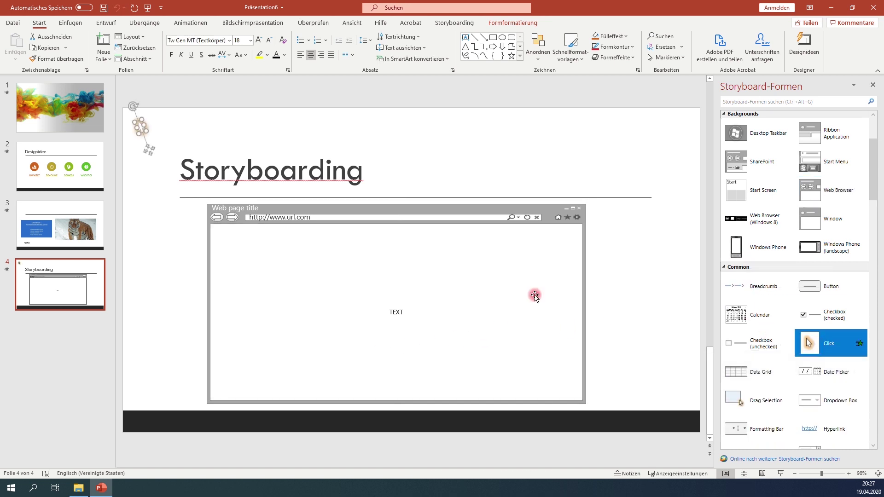
drag(141, 132, 411, 328)
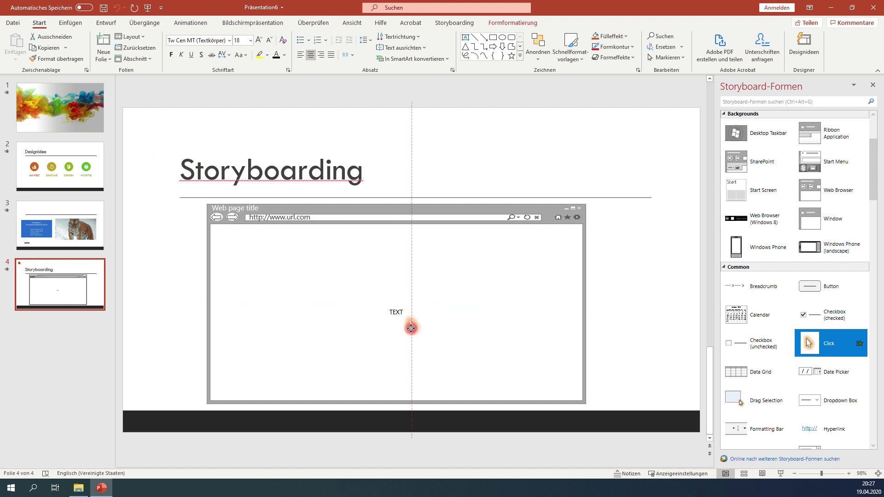
click(464, 341)
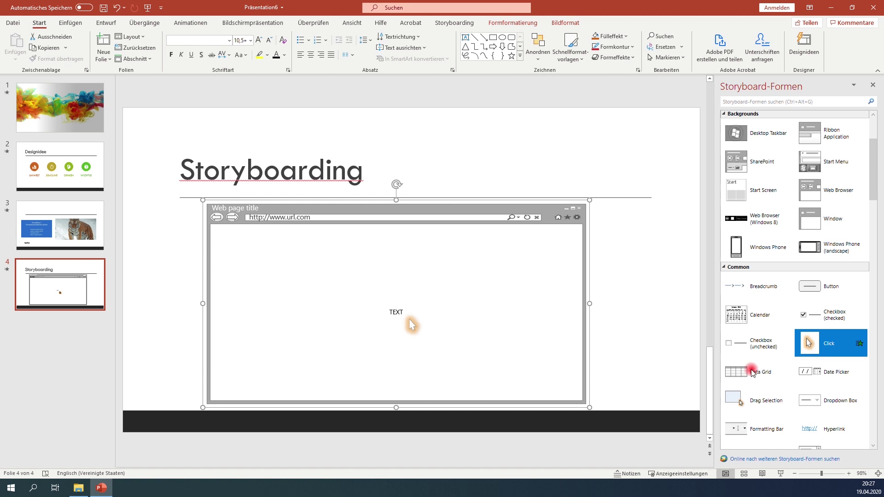
Add a List shape inside the browser wireframe
scroll(748, 369, down, 2)
scroll(804, 372, down, 1)
click(813, 389)
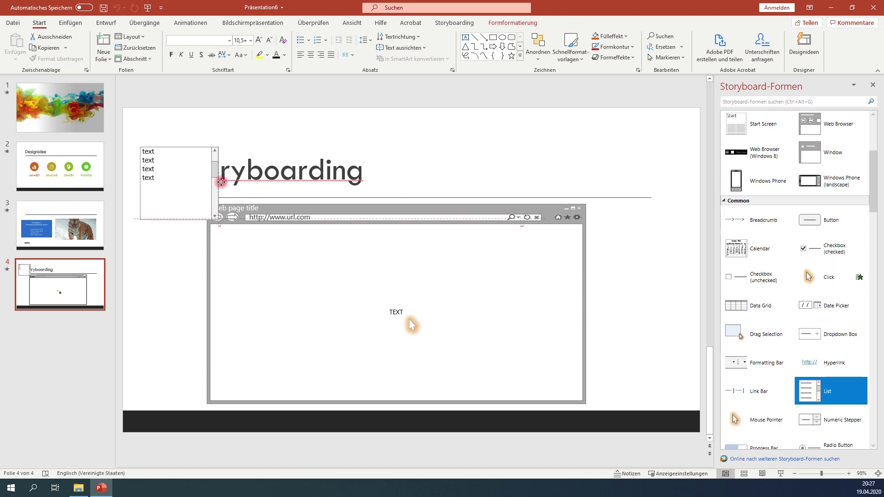
drag(206, 156, 293, 274)
Rename the list's first two entries Punkt1 and Punkt2 and move it to the mockup's right side
double_click(230, 259)
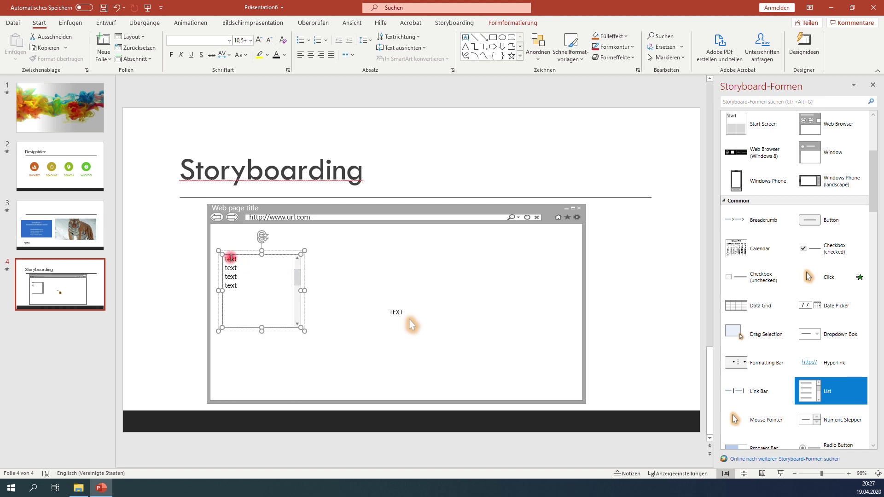
text(Punkt1)
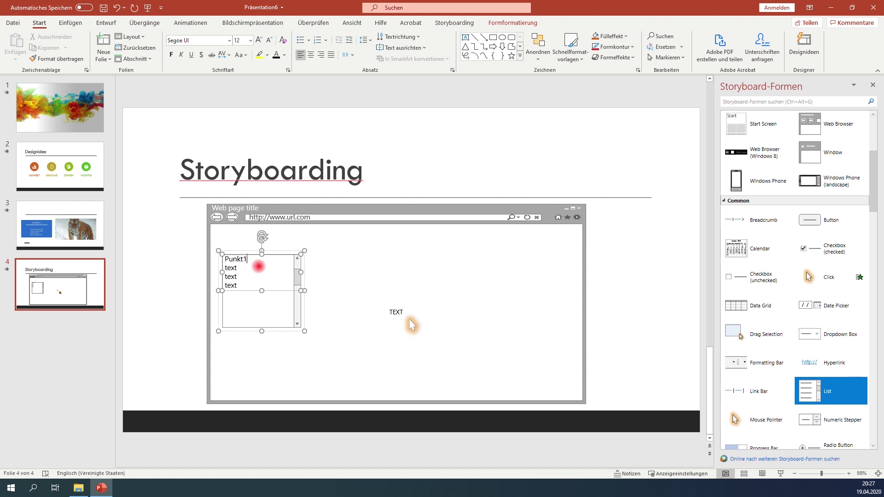
key(Return)
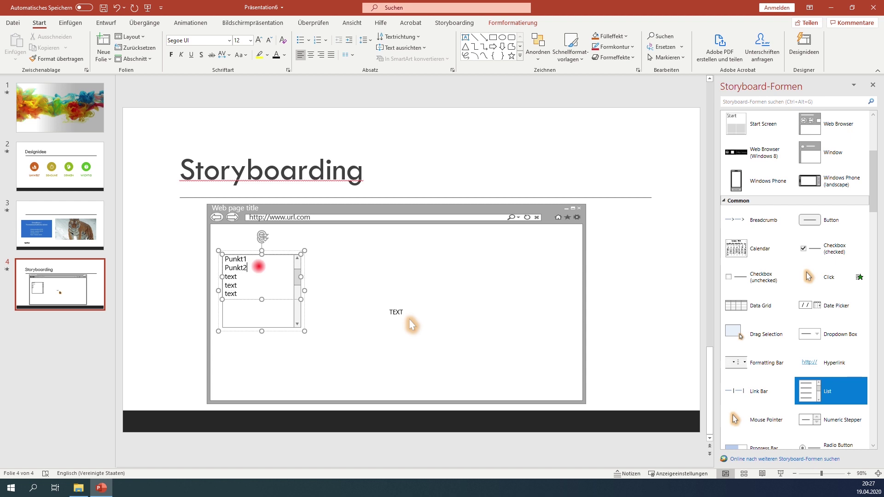
mouse_move(298, 282)
mouse_down()
mouse_move(564, 269)
mouse_move(579, 294)
mouse_up()
scroll(744, 355, down, 1)
scroll(747, 365, down, 3)
scroll(752, 382, down, 3)
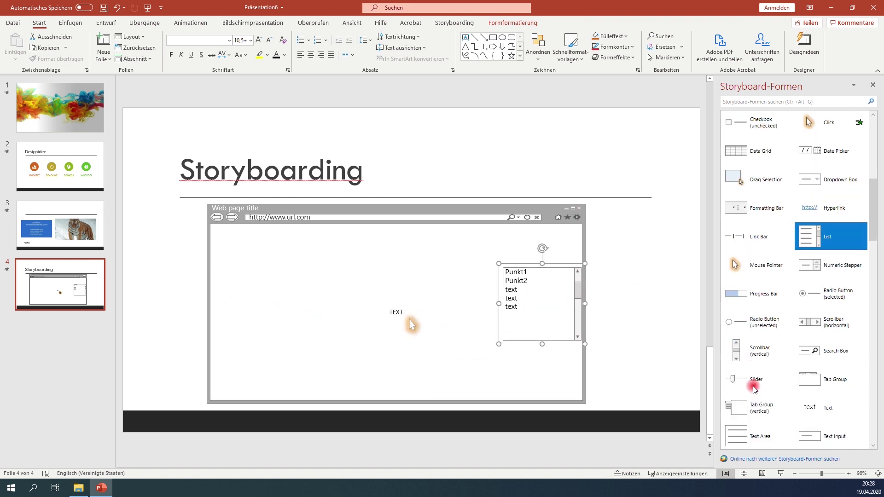
Insert a vertical scrollbar along the mockup's right edge and move the list top-left
click(746, 362)
click(756, 353)
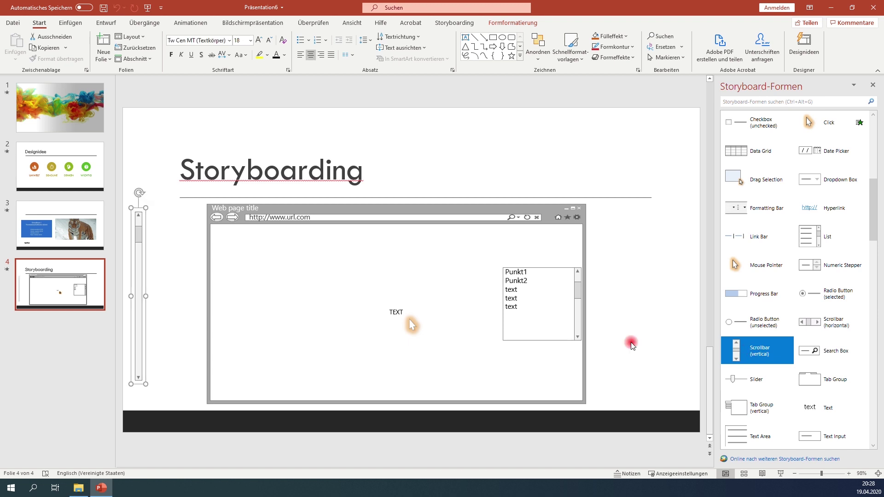
mouse_move(142, 251)
mouse_down()
mouse_move(527, 279)
mouse_move(575, 257)
mouse_move(267, 236)
mouse_up()
click(545, 282)
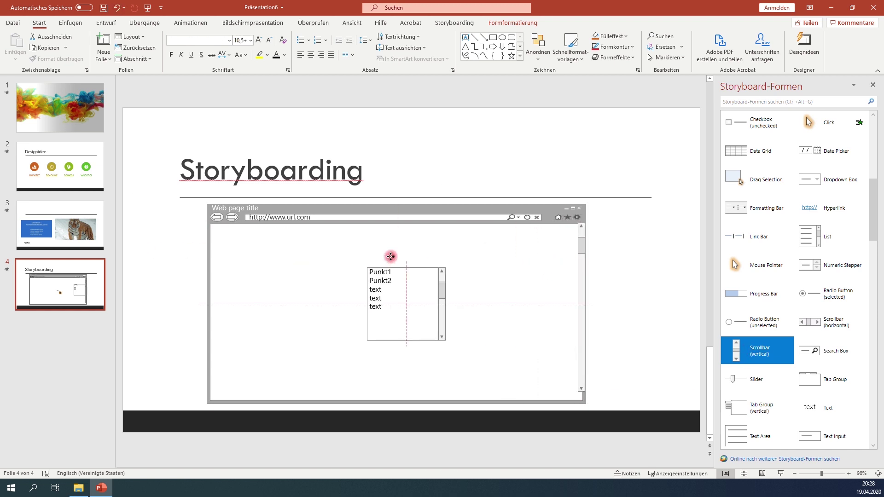
click(585, 263)
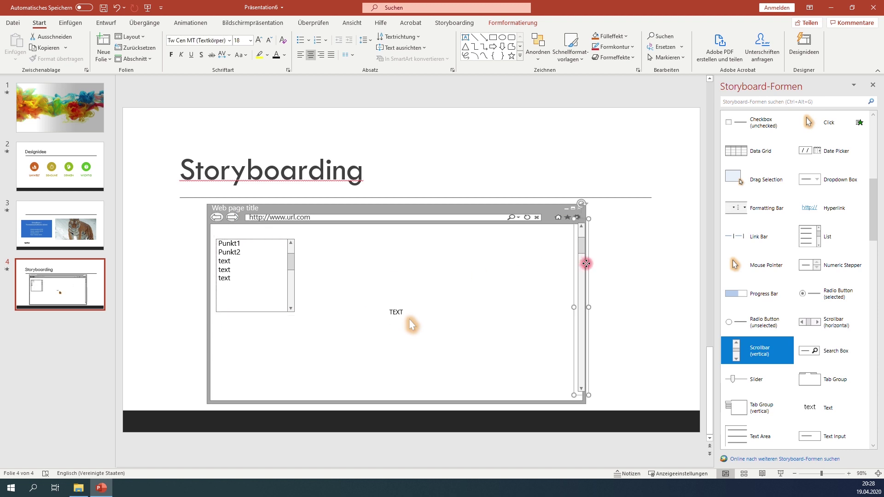
drag(586, 222, 581, 229)
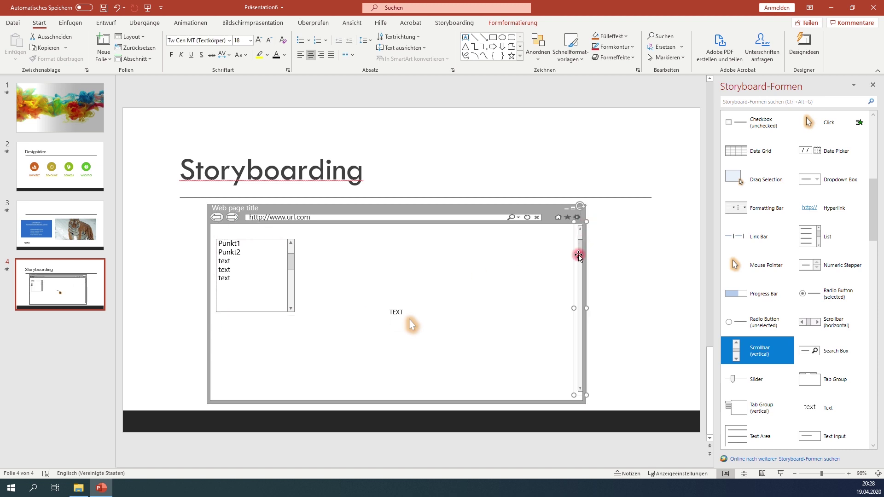
drag(579, 259, 579, 254)
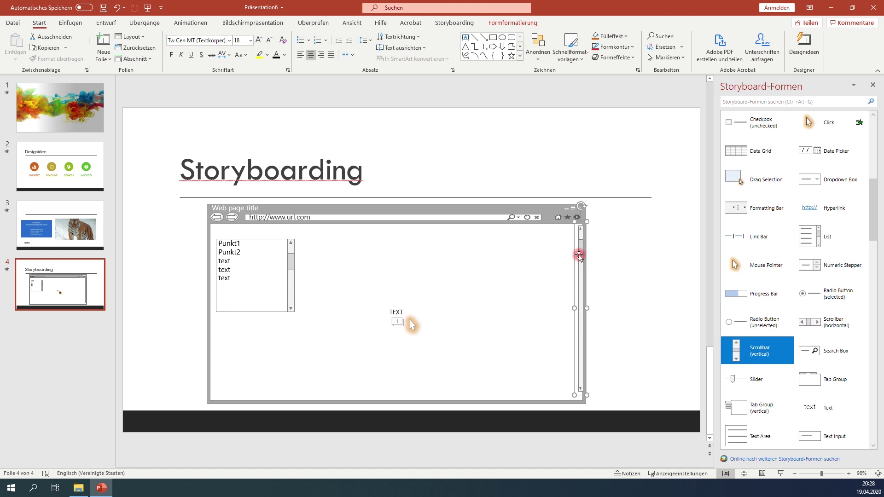
drag(571, 309, 565, 309)
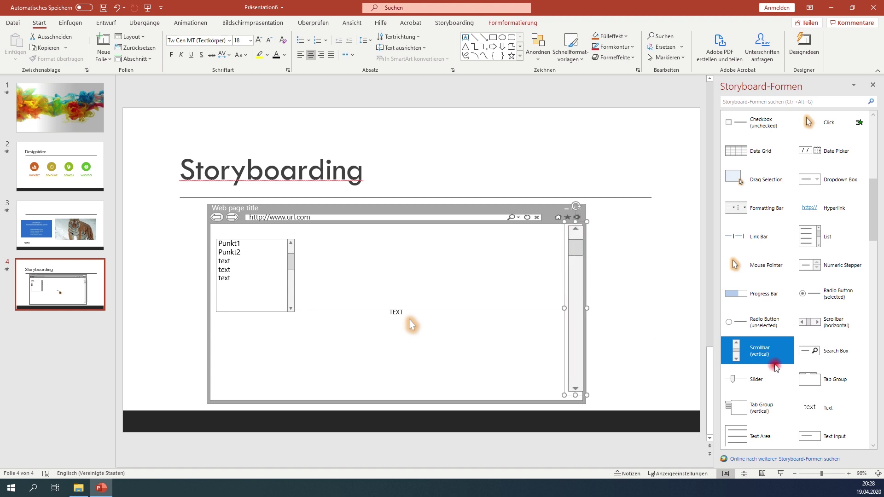
Place home, lock, music-note and save icons in a row near the mockup's top
scroll(775, 368, down, 5)
scroll(777, 389, down, 3)
scroll(769, 373, down, 1)
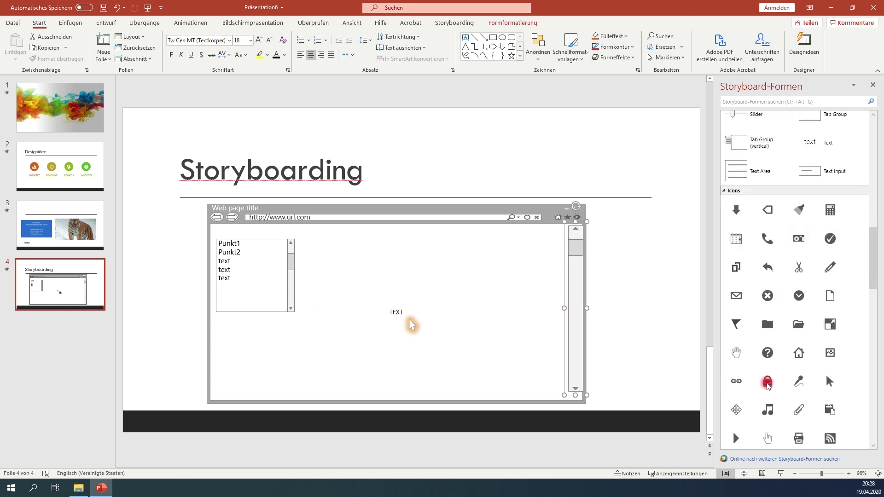
drag(803, 360, 298, 342)
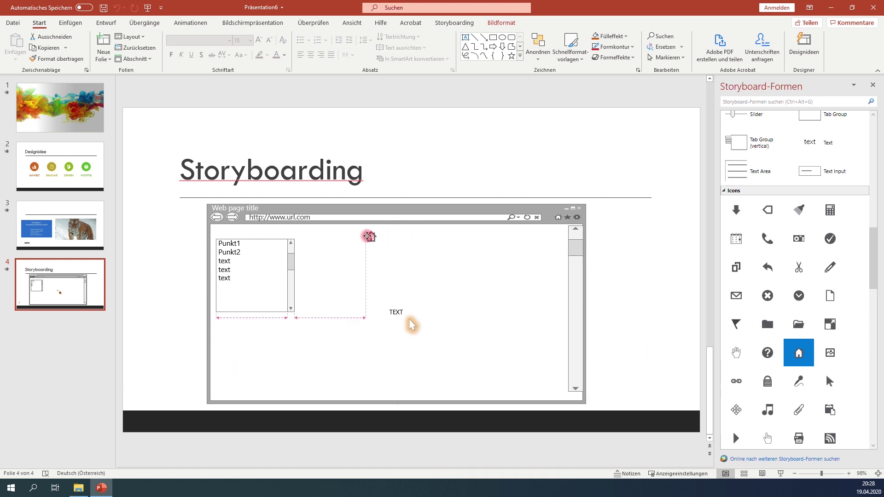
drag(297, 342, 363, 237)
click(767, 381)
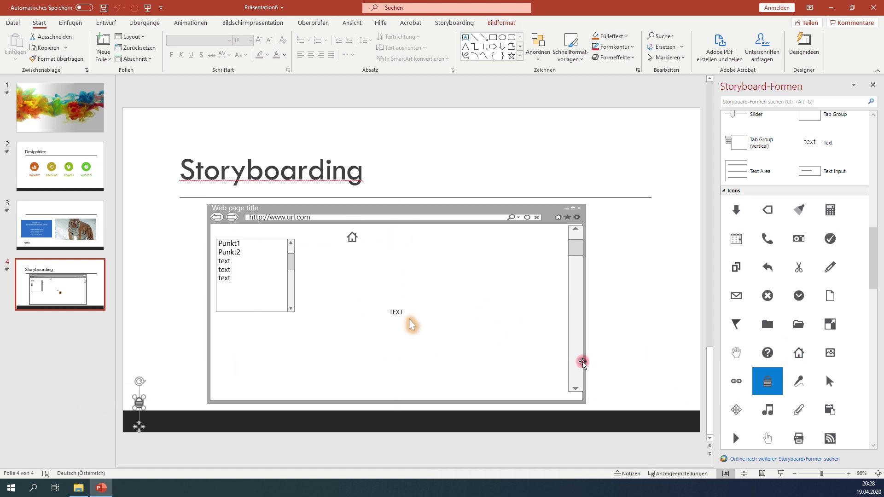
drag(138, 405, 377, 237)
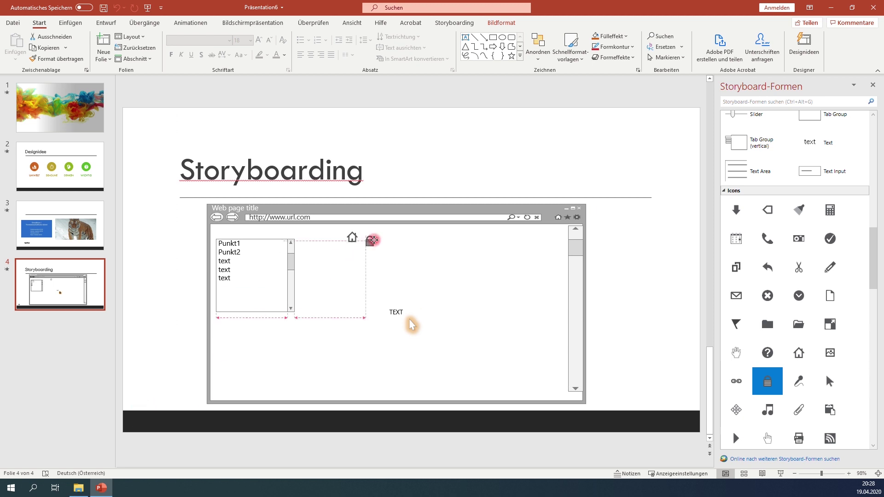
click(768, 410)
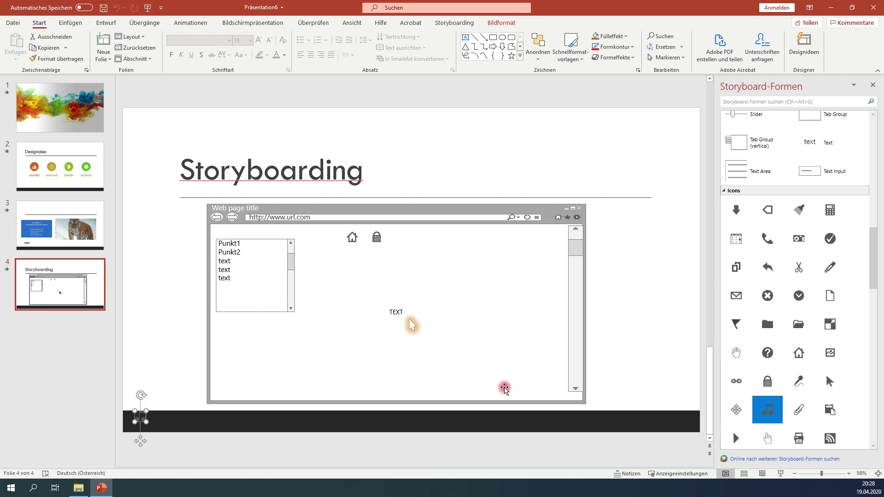
drag(140, 416, 398, 238)
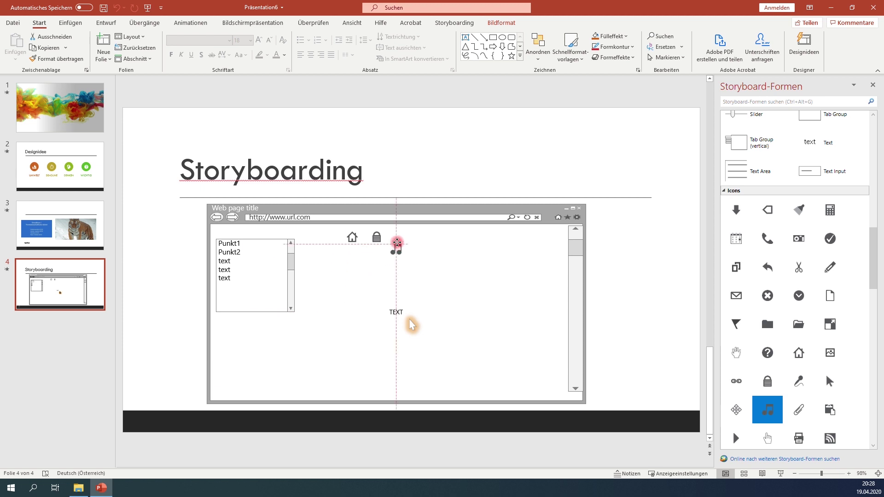
scroll(799, 389, down, 5)
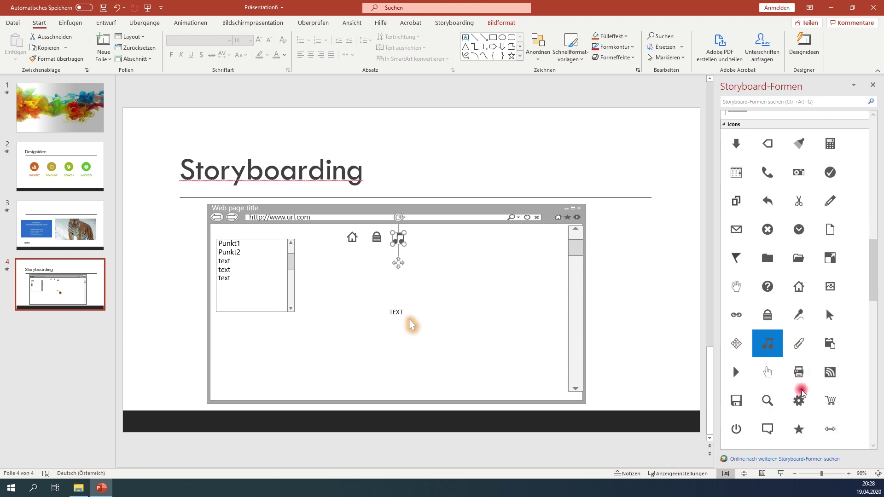
click(737, 302)
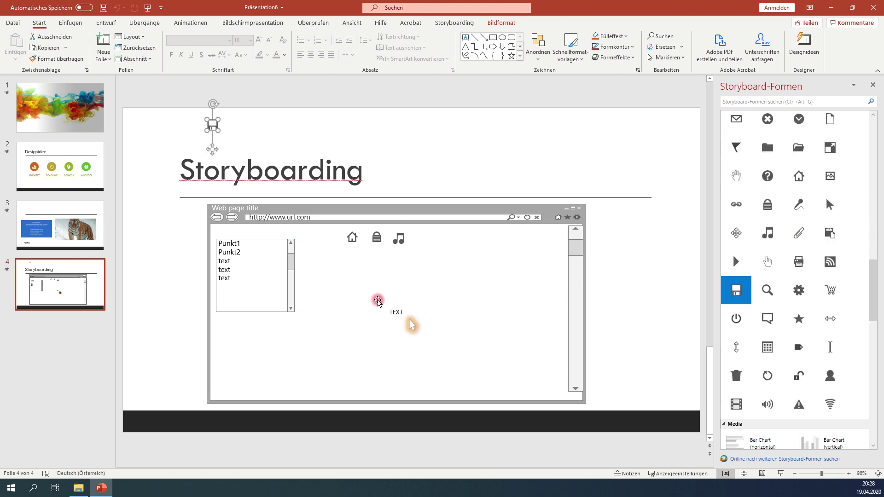
drag(216, 125, 421, 239)
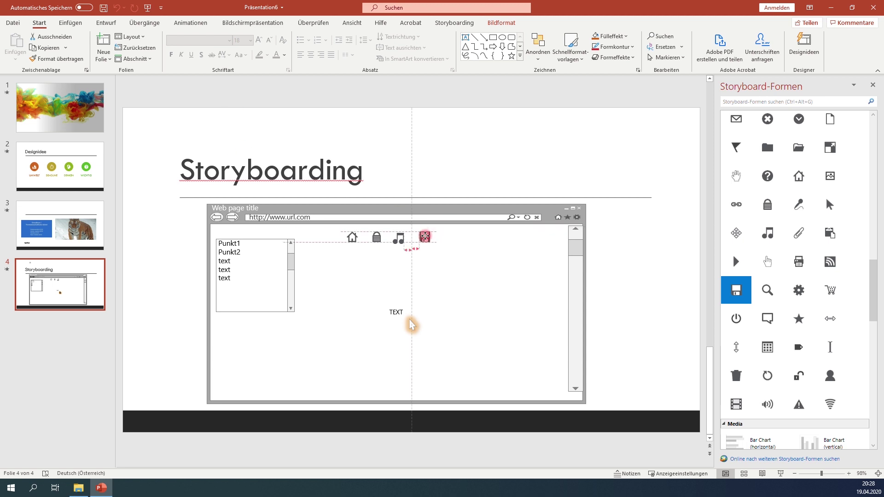
Insert a Street Map shape onto the slide
scroll(751, 384, down, 3)
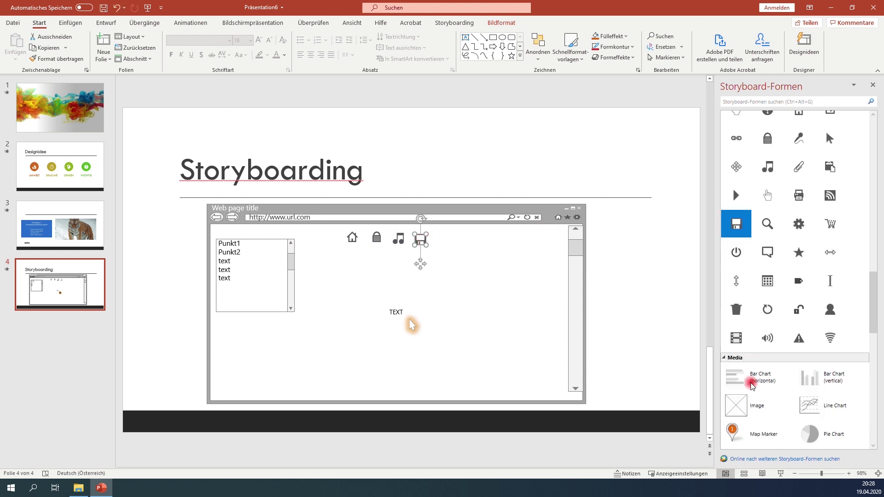
scroll(746, 401, down, 3)
scroll(746, 401, down, 1)
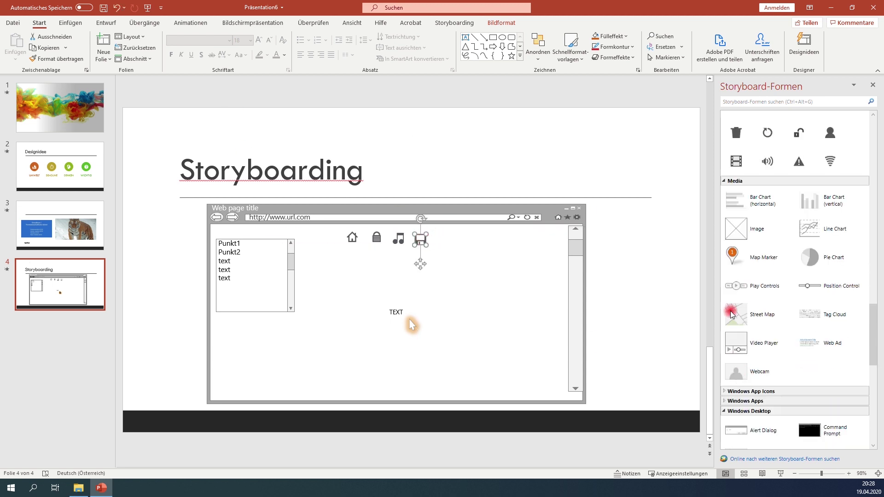
click(742, 315)
Shrink the street map and place it below the list in the lower-left
mouse_move(319, 246)
mouse_down()
mouse_move(280, 207)
mouse_move(272, 230)
mouse_move(274, 357)
mouse_up()
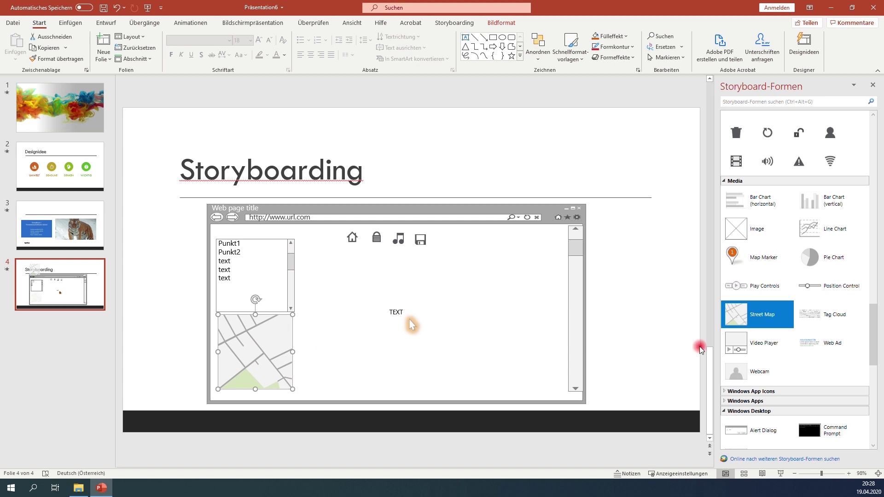
scroll(784, 336, down, 3)
scroll(784, 338, down, 2)
scroll(784, 339, down, 3)
scroll(785, 340, down, 2)
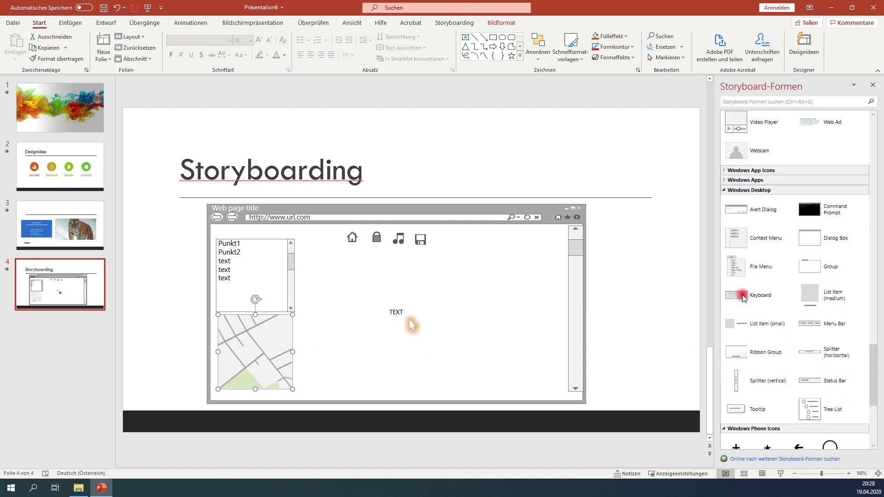
Insert a Keyboard wireframe, nudge it, then delete it
click(737, 294)
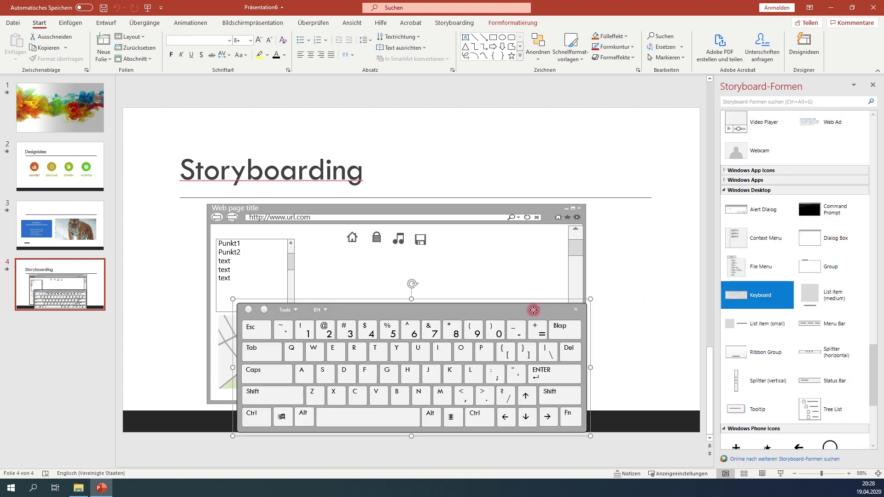
drag(534, 310, 547, 311)
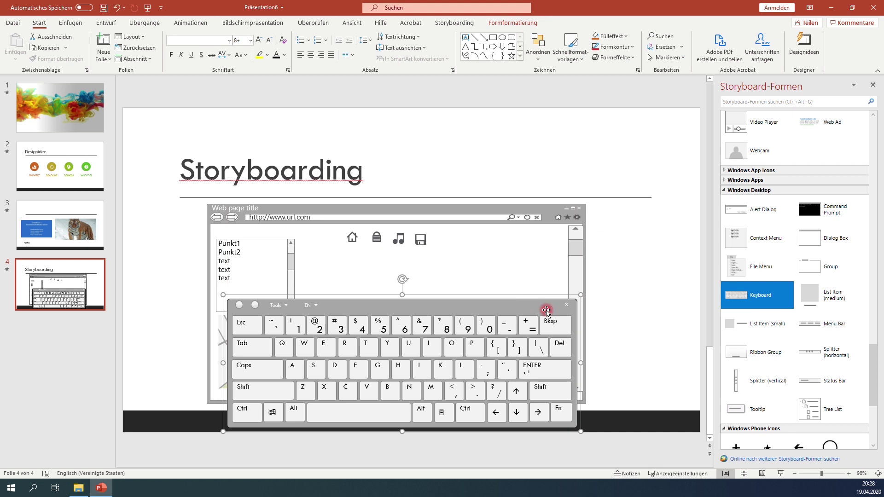
key(Delete)
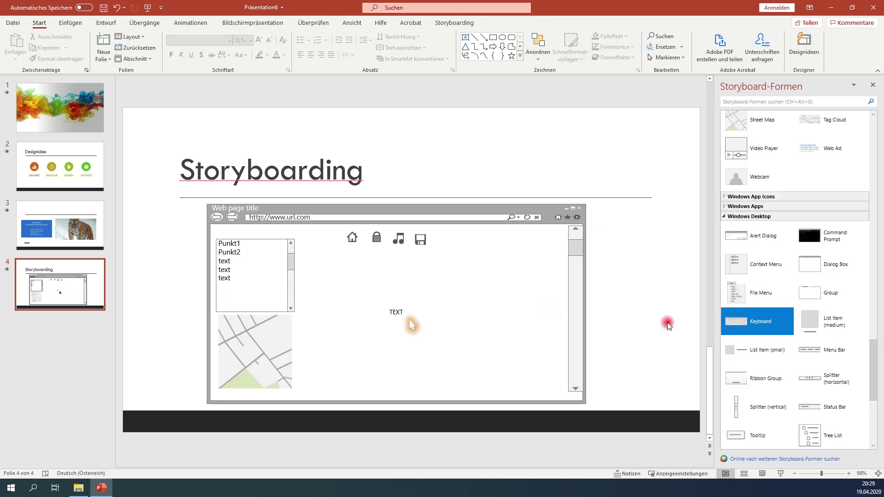
scroll(669, 326, up, 1)
scroll(669, 326, down, 1)
scroll(800, 365, up, 3)
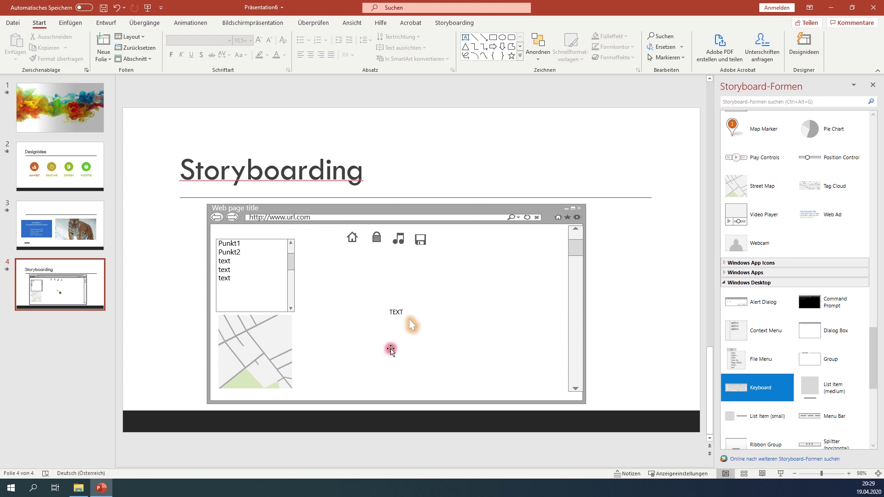
scroll(790, 352, down, 1)
scroll(788, 355, down, 2)
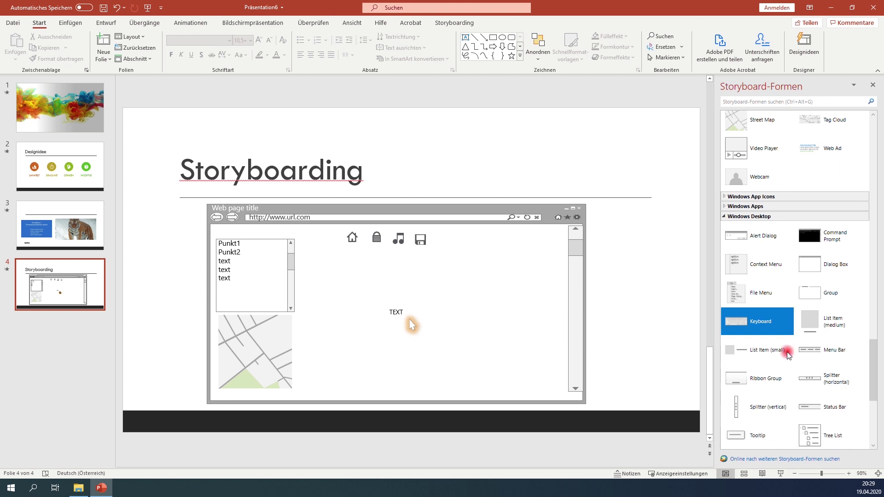
scroll(784, 355, down, 2)
scroll(784, 356, down, 1)
scroll(755, 366, down, 2)
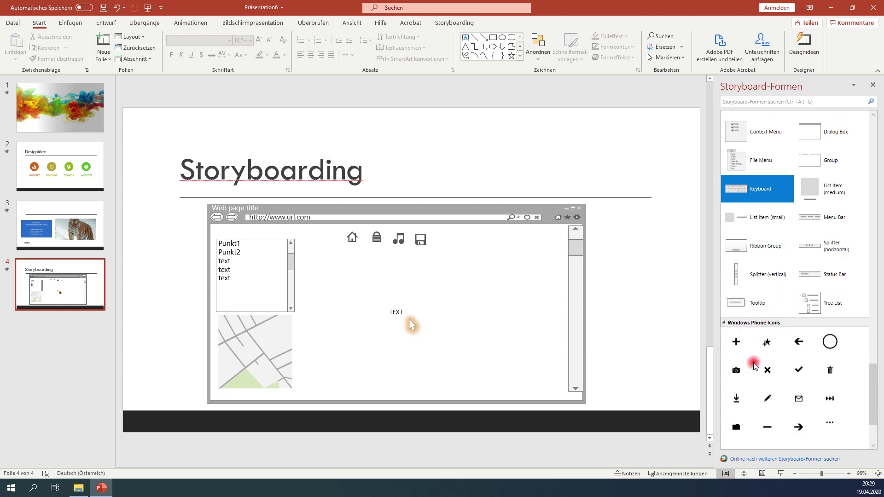
scroll(755, 366, down, 1)
scroll(755, 366, down, 1)
scroll(755, 366, down, 2)
scroll(755, 366, up, 2)
scroll(756, 366, up, 2)
scroll(755, 367, up, 3)
scroll(753, 361, up, 1)
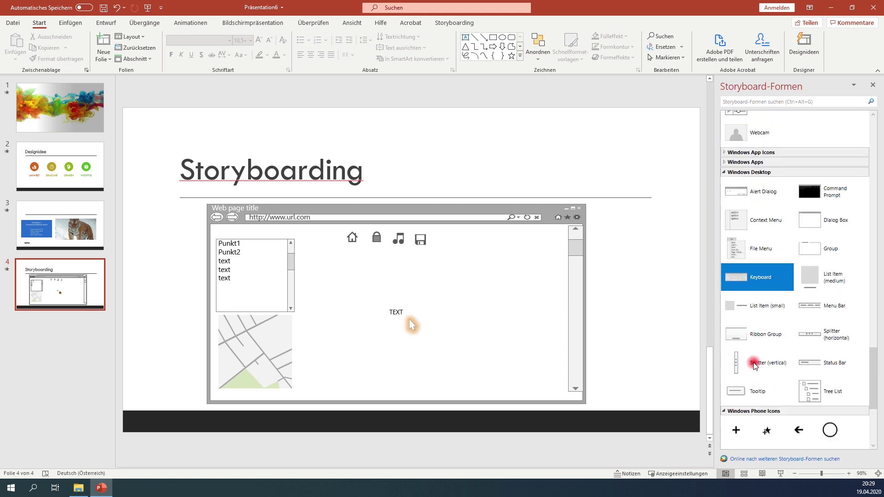
scroll(736, 357, down, 6)
scroll(766, 404, down, 1)
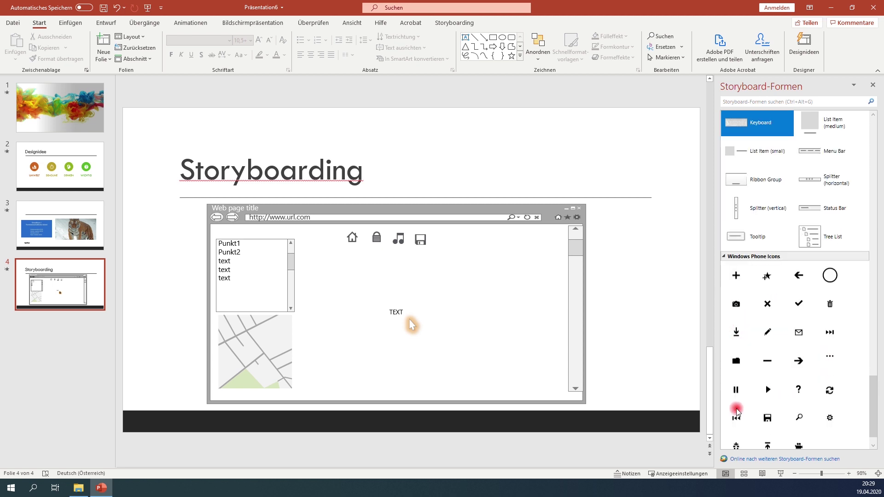
scroll(783, 404, down, 1)
scroll(764, 423, up, 4)
scroll(764, 426, up, 2)
scroll(765, 426, up, 2)
scroll(765, 426, up, 2)
scroll(765, 426, up, 1)
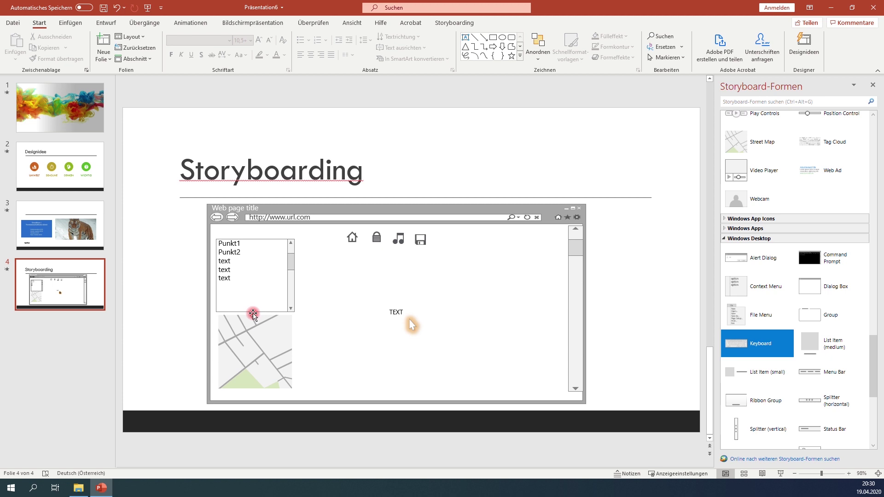
scroll(783, 258, up, 4)
scroll(851, 276, up, 2)
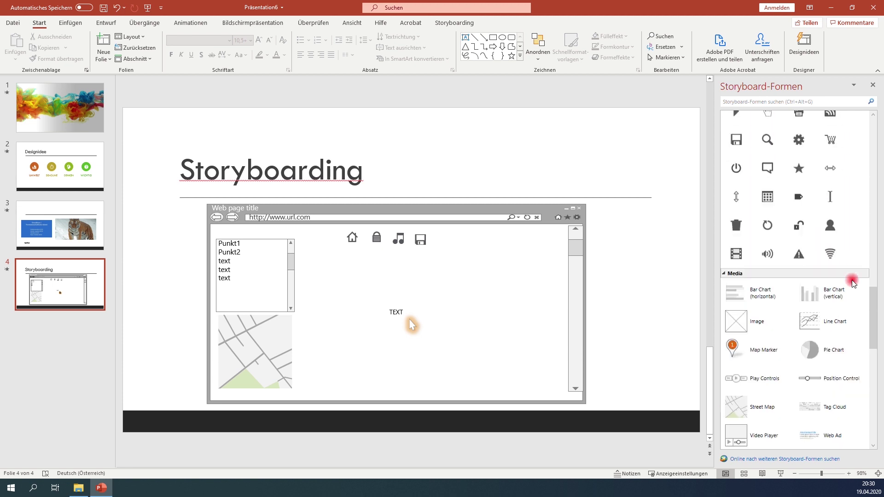
Select all wireframe pieces with Ctrl+A, then deselect the Storyboarding title
drag(878, 306, 878, 125)
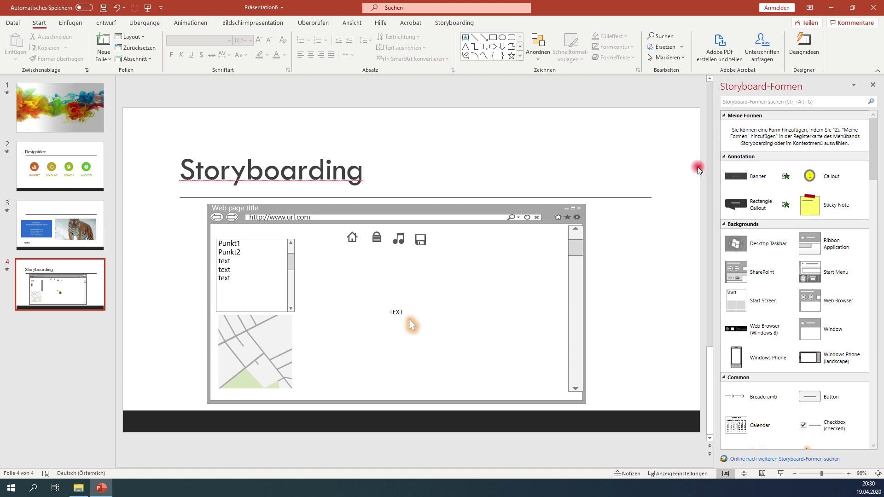
click(421, 274)
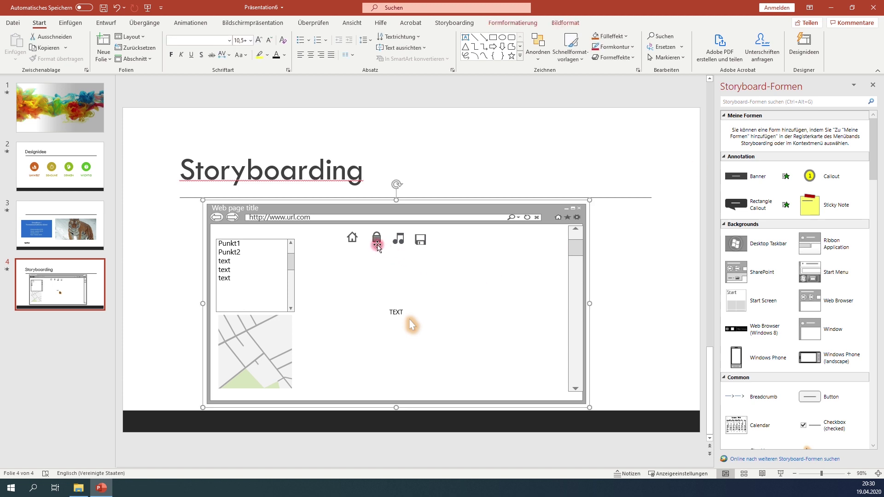
ctrl+click(377, 244)
ctrl+click(398, 239)
ctrl+click(420, 240)
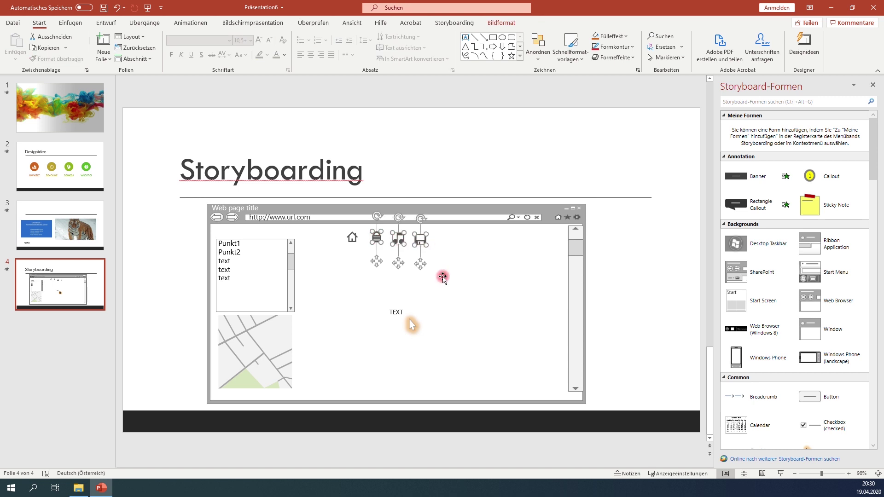
click(443, 277)
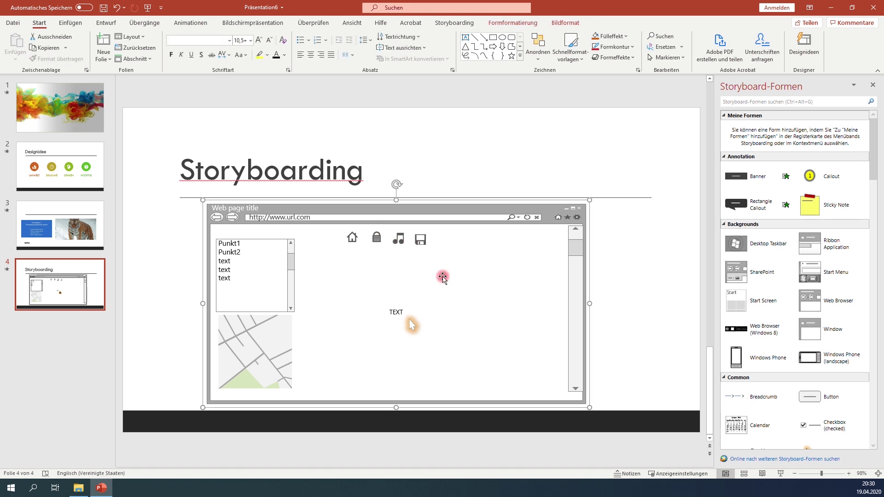
key(ctrl+a)
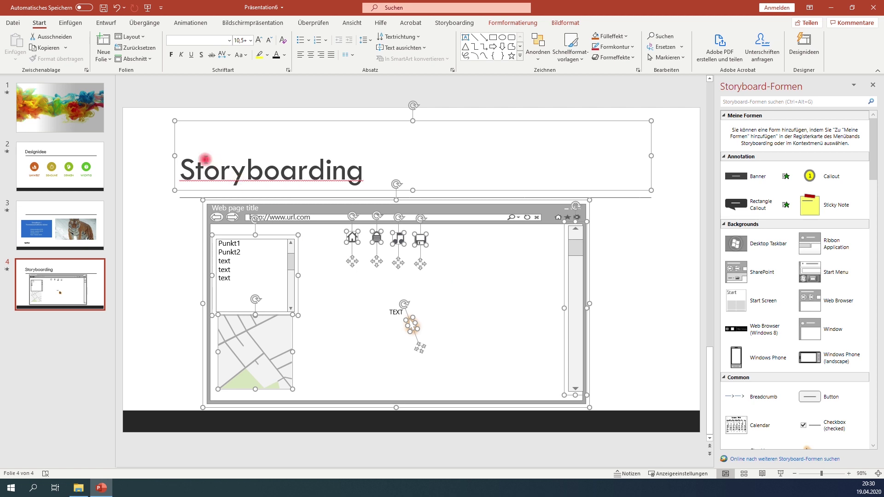
ctrl+click(175, 144)
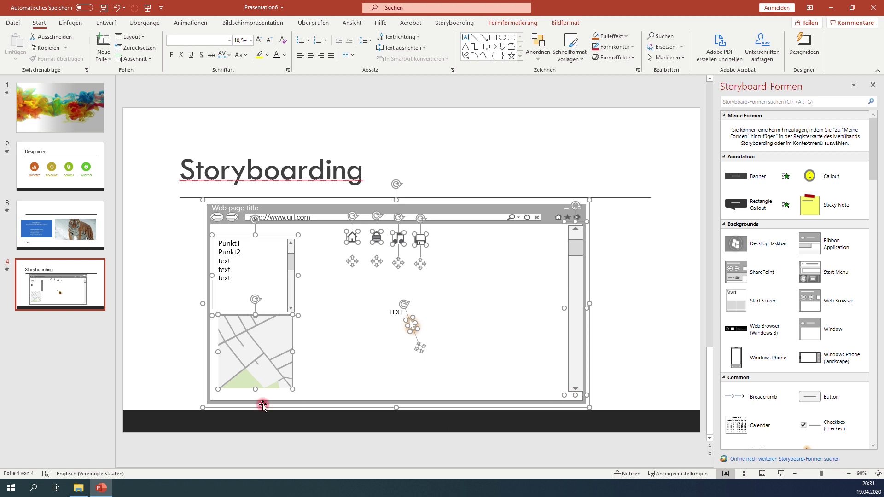
Save the wireframe to Meine Formen as custom shape 'TEST' and add a new slide 5
click(451, 23)
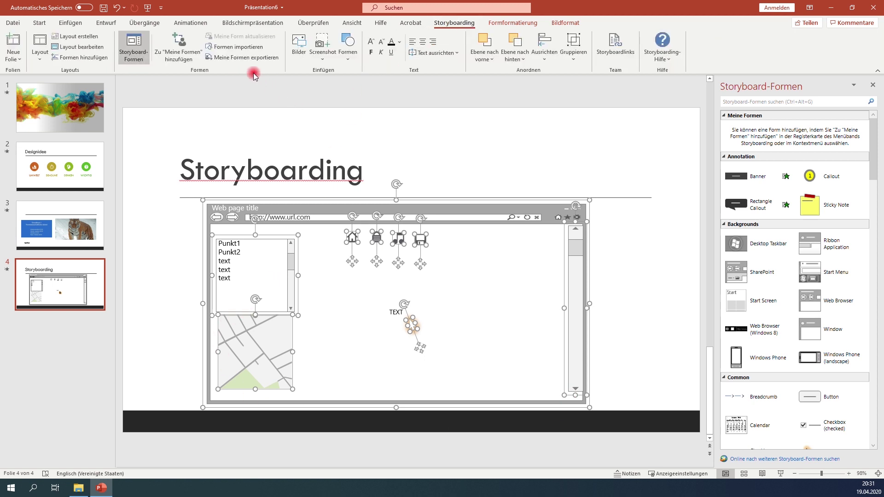
click(172, 63)
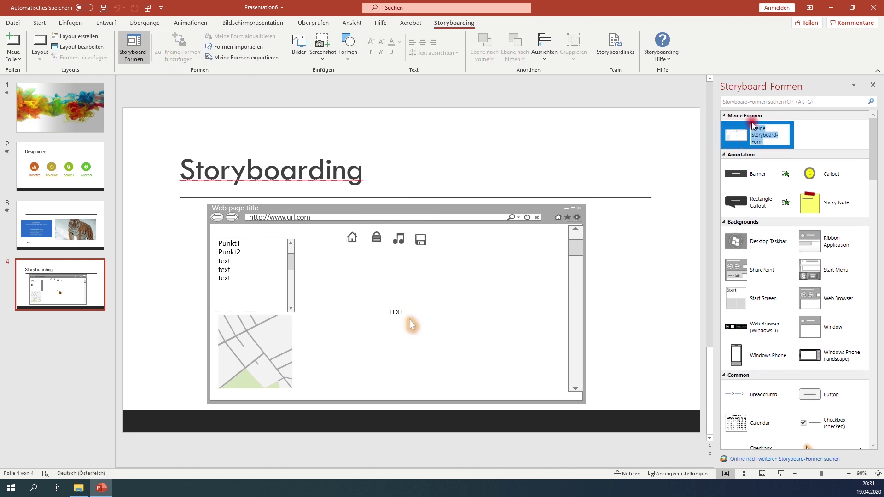
text(TES)
key(Return)
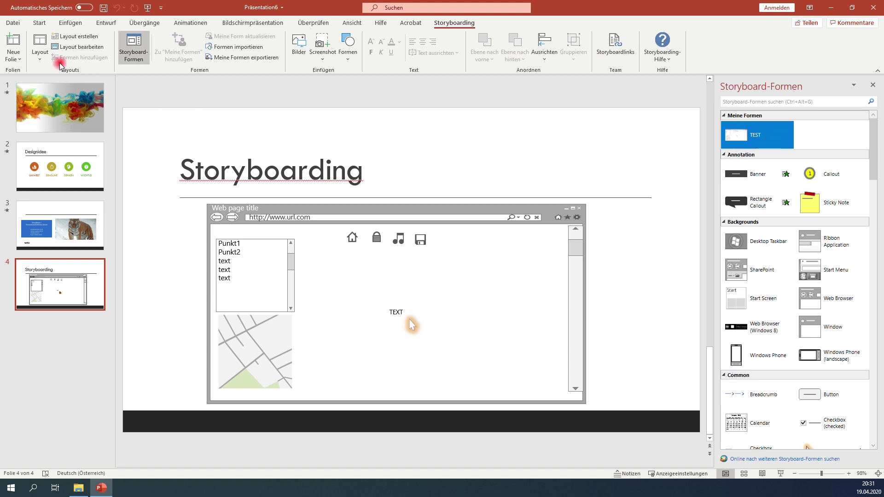
click(20, 42)
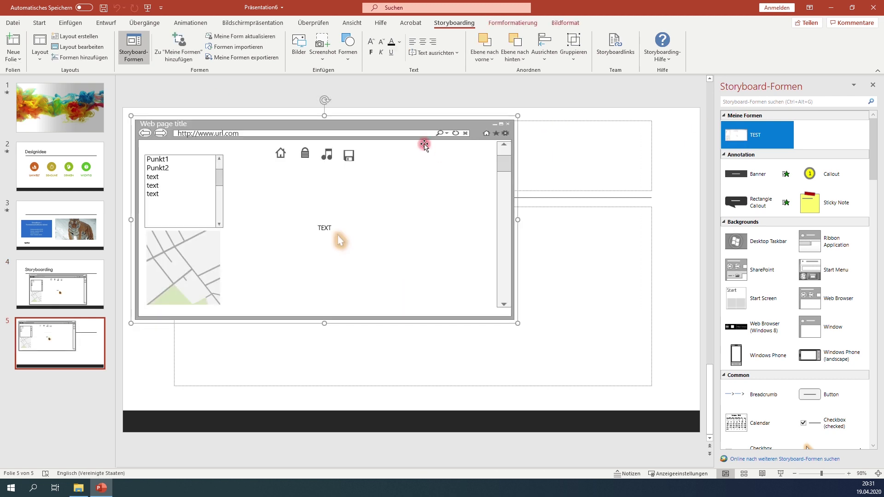
Place the TEST shape on slide 5 and shift its small arrow up and right
drag(733, 139, 562, 399)
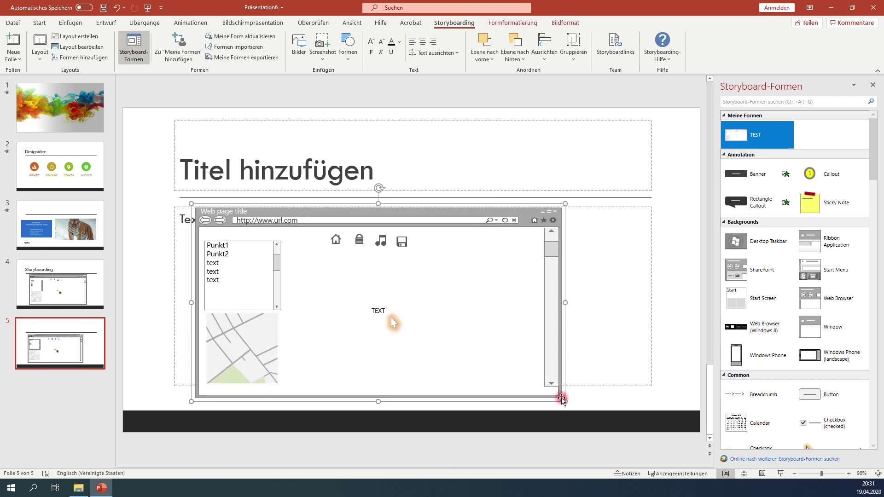
click(393, 326)
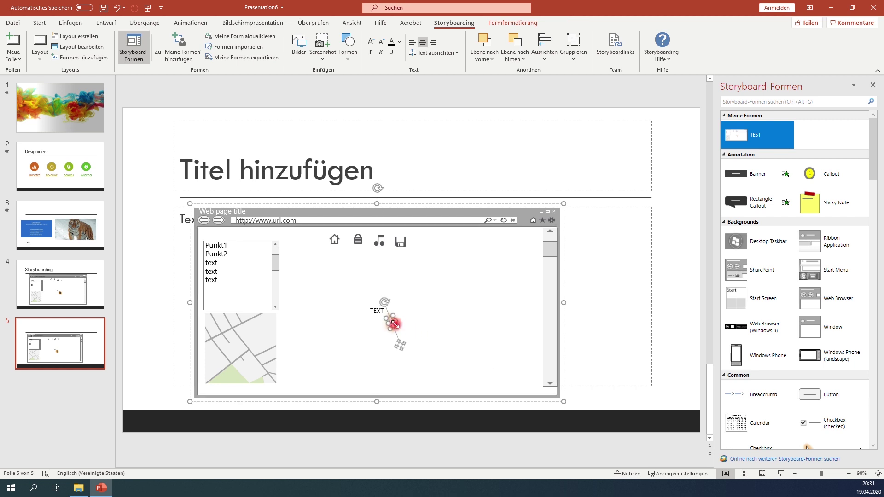
drag(395, 325, 405, 302)
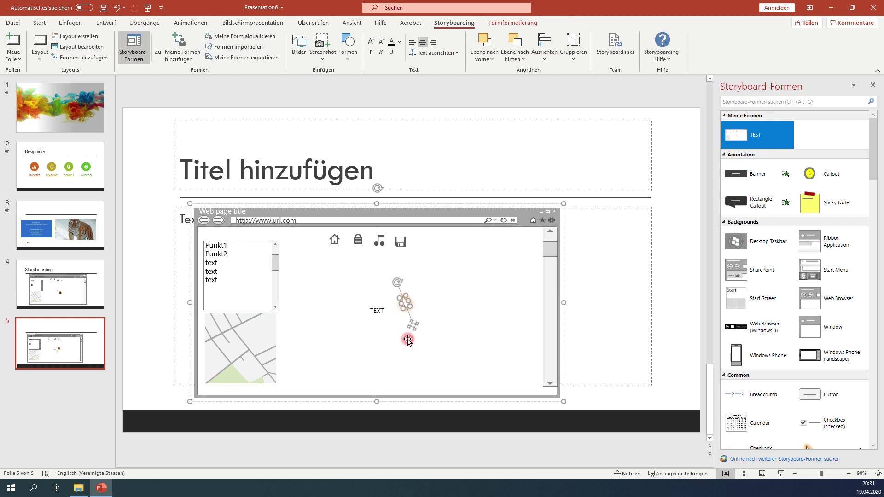
Flip between slides 4 and 5 to compare the wireframes, ending on slide 4
click(86, 338)
click(66, 292)
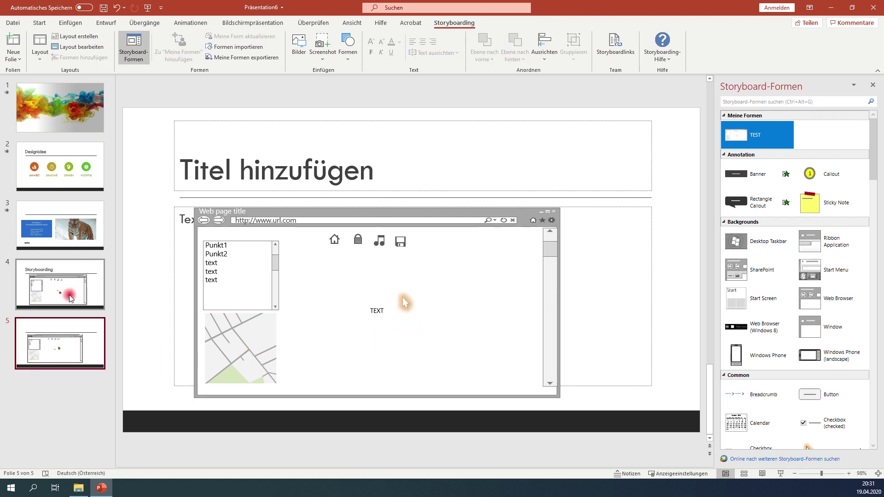
key(Down)
key(Up)
key(Down)
key(Up)
key(Up)
key(Down)
key(Up)
key(Down)
key(Up)
key(Down)
key(Up)
key(Down)
key(Up)
key(Down)
key(Up)
key(Down)
key(Up)
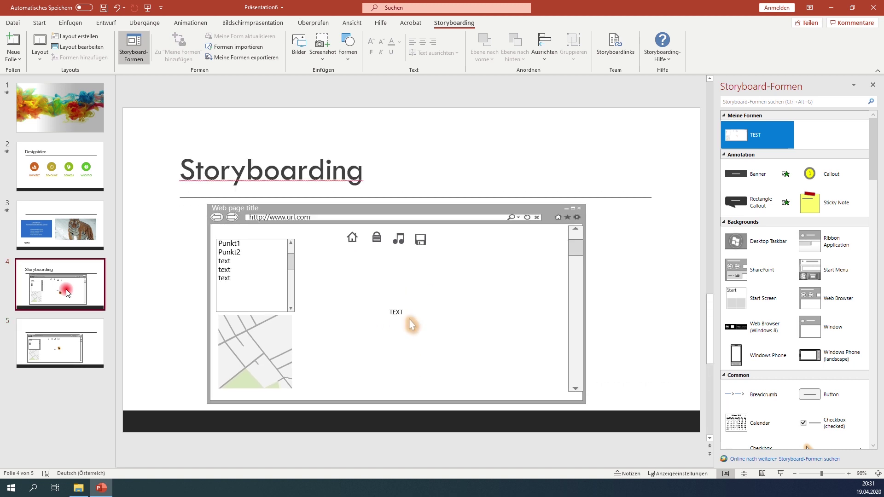
Paste a copy of the Storyboarding slide as slide 6 and view it
key(ctrl+v)
click(69, 335)
click(69, 290)
click(71, 333)
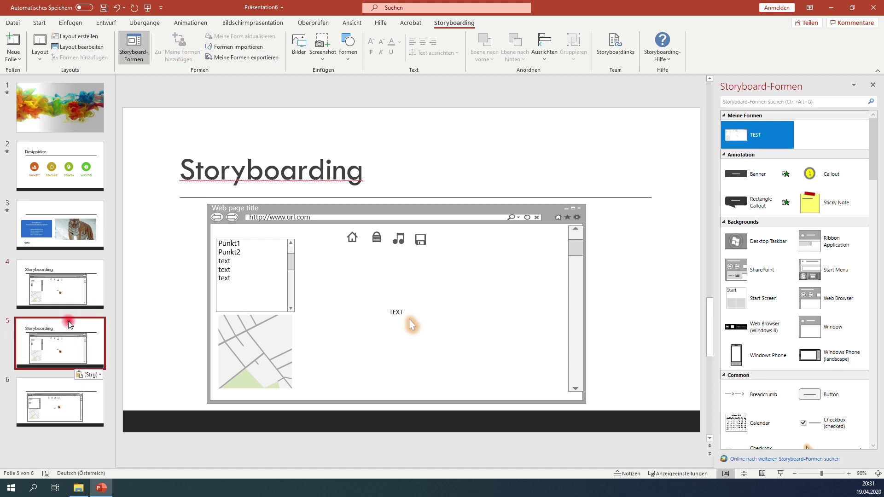
click(71, 389)
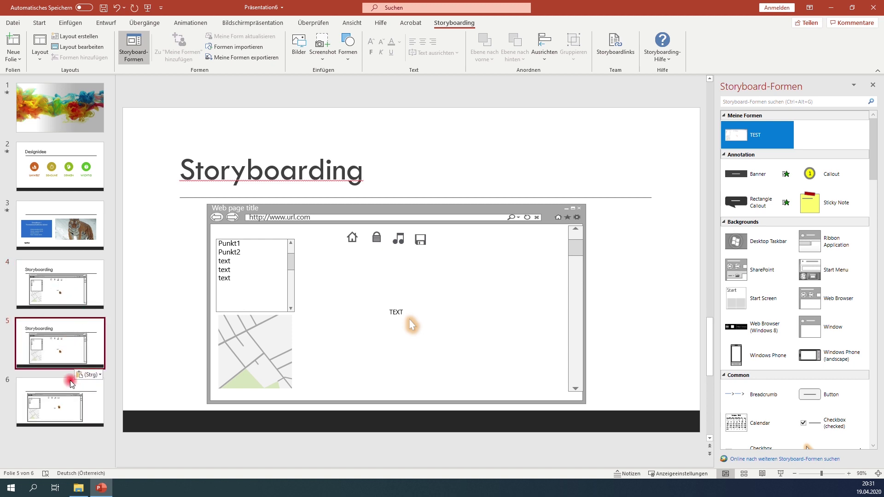
click(313, 345)
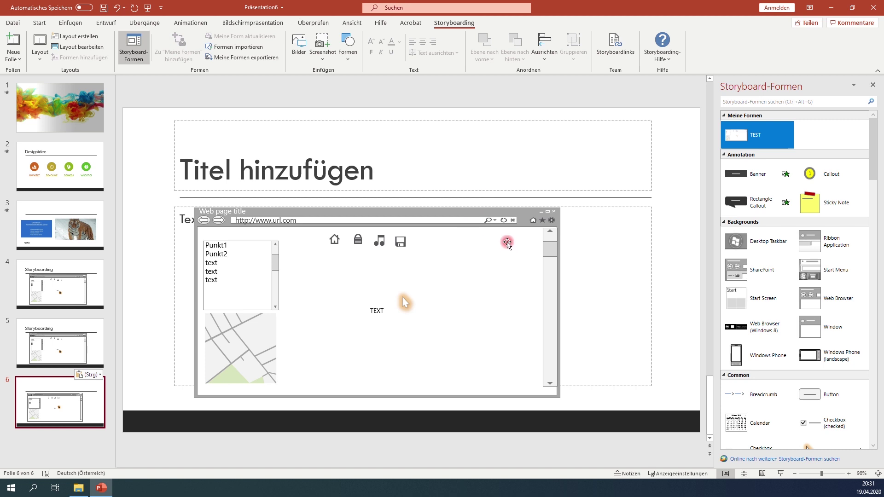
click(516, 270)
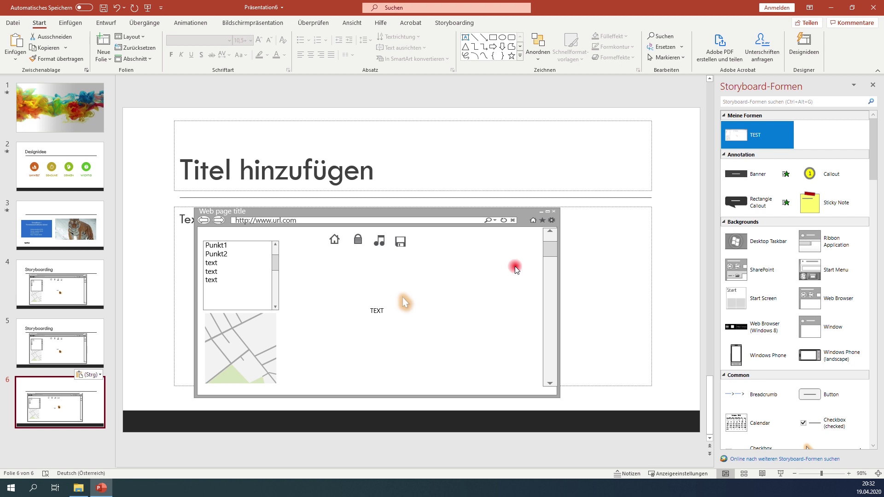